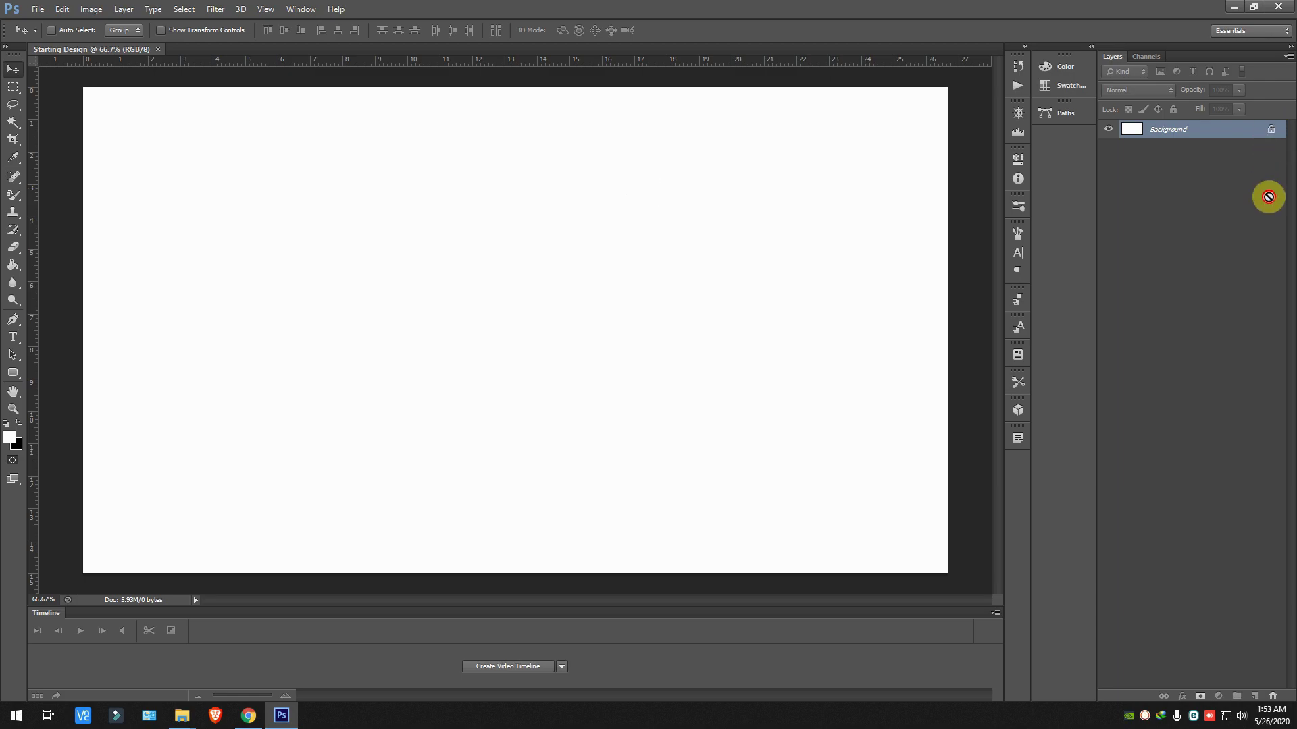
Step: Convert the background into a regular layer and apply a black Color Overlay to it
double_click(1137, 127)
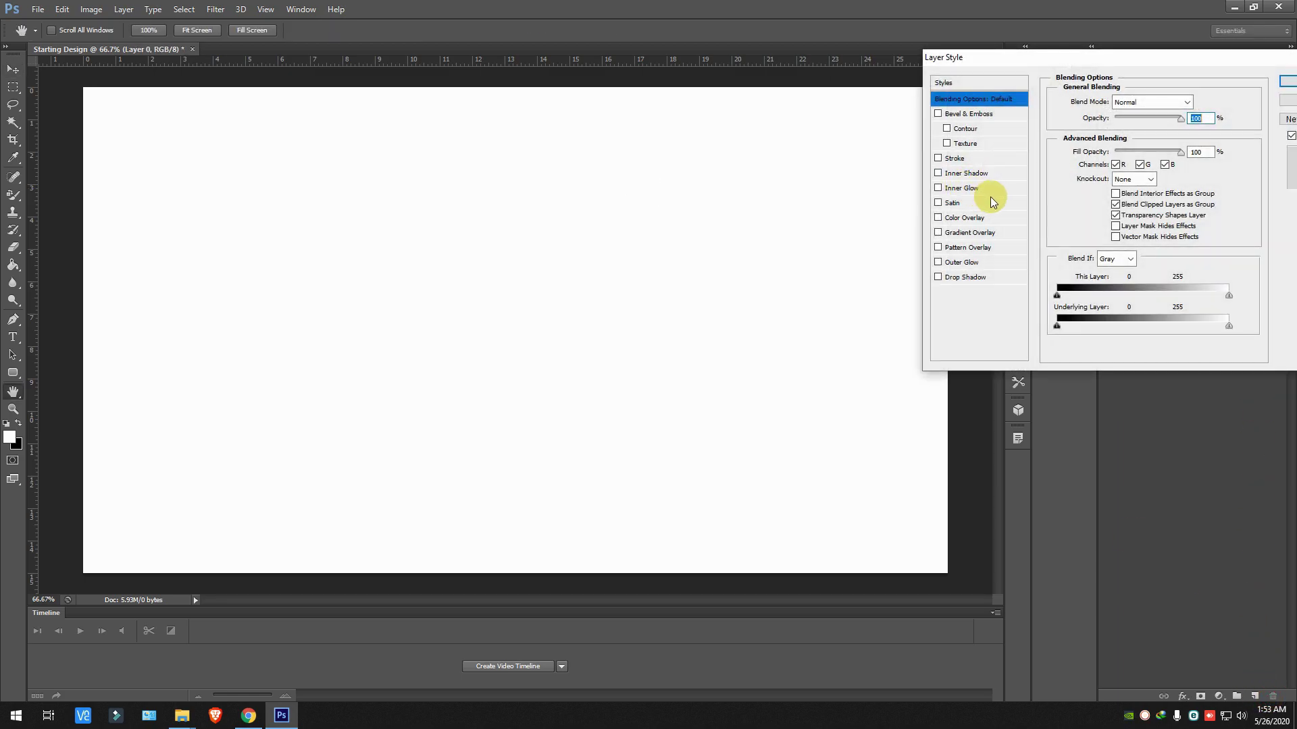
click(963, 218)
click(1197, 102)
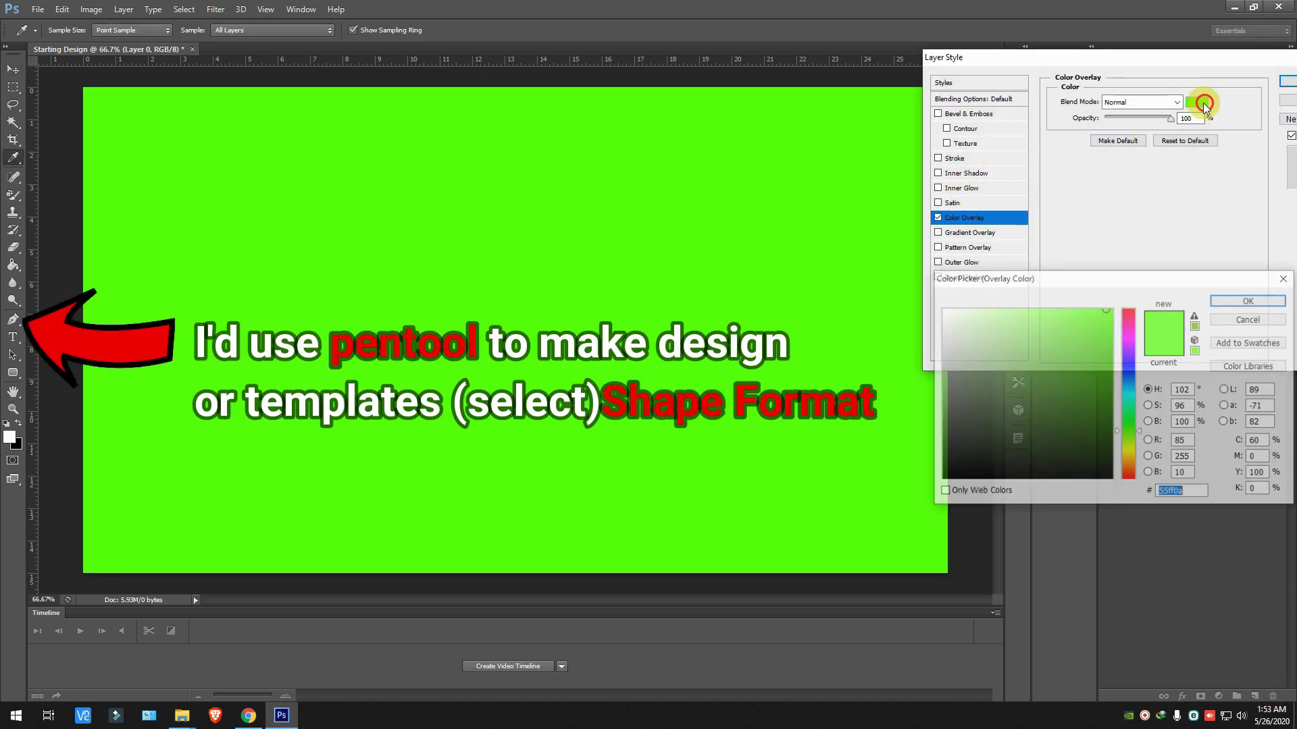
drag(1023, 393, 883, 533)
key(Return)
key(Return)
Step: Start a red banner shape with the Pen tool, drawing its slanted left corner and upper edge with a small notch
click(13, 320)
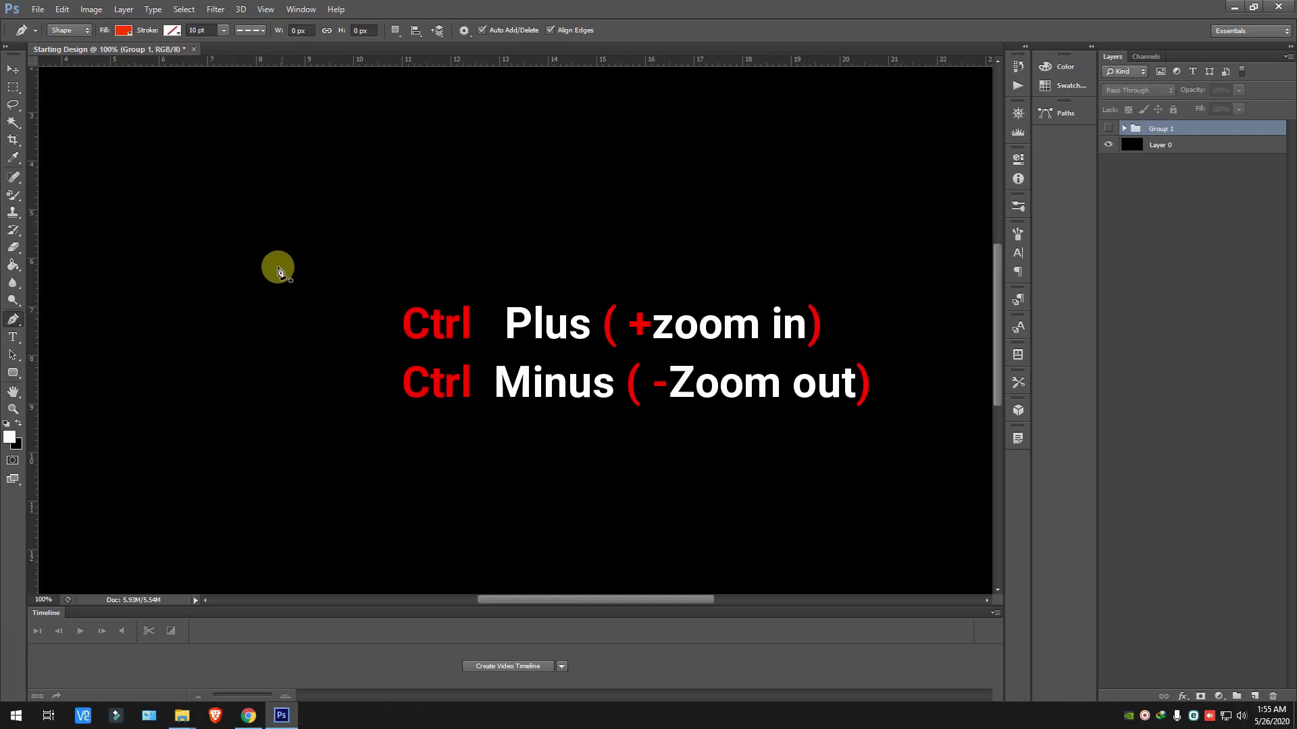
scroll(318, 284, up, 2)
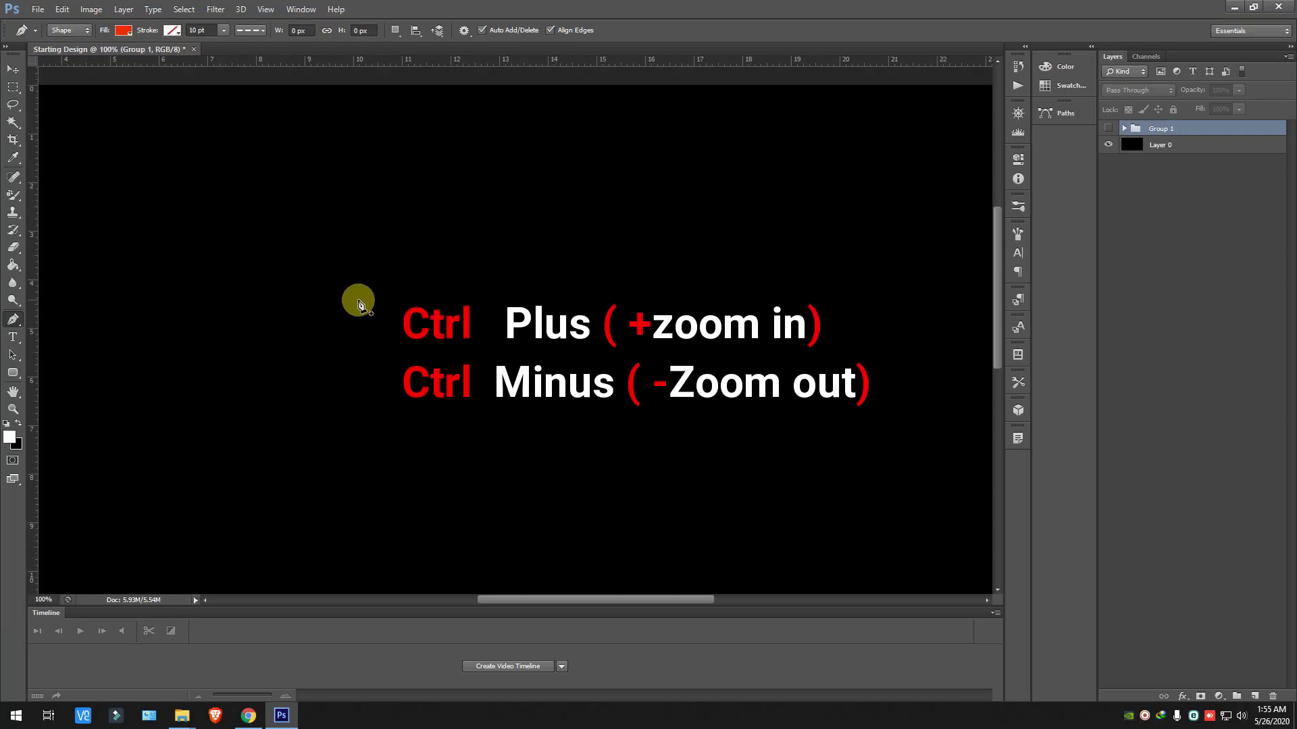
drag(576, 600, 493, 599)
key(ctrl+plus)
click(302, 303)
click(335, 271)
click(410, 271)
click(446, 276)
key(ctrl+plus)
click(421, 243)
click(509, 242)
Step: Continue the red banner's upper outline with a wide angled recess and a slanted right corner, about 320 px wide overall
scroll(527, 297, up, 2)
click(542, 309)
click(713, 309)
scroll(712, 310, down, 2)
click(746, 242)
click(798, 241)
click(847, 291)
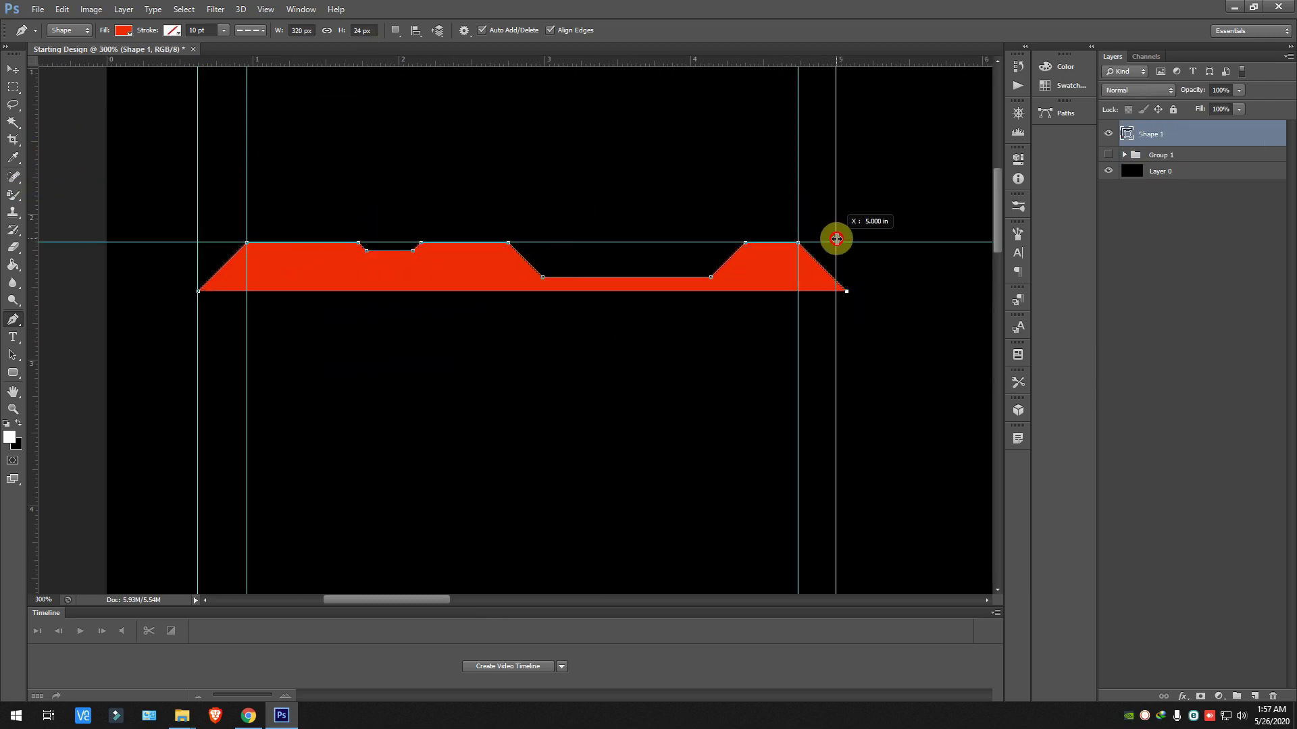
Step: Draw the banner's right side and stepped lower edge, and close the path into a shape about 320 by 73 px
scroll(882, 354, down, 3)
click(847, 346)
click(834, 335)
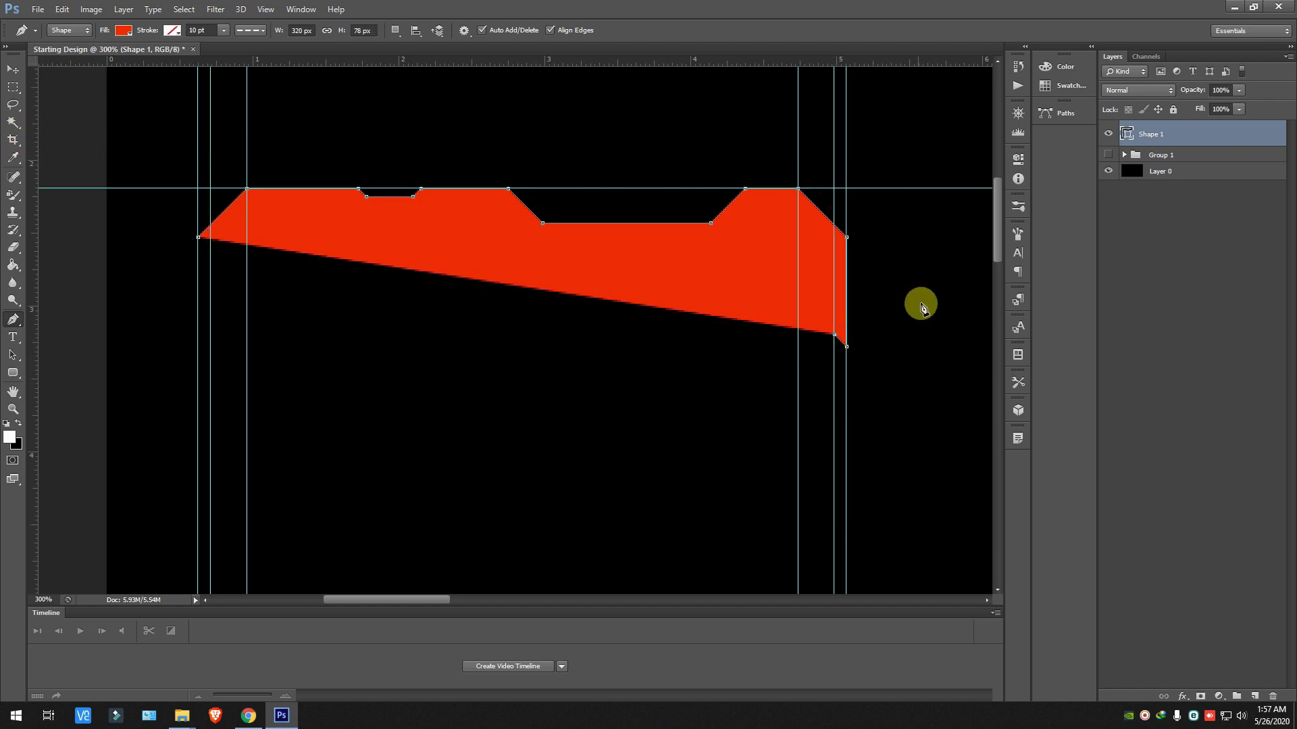
click(431, 335)
drag(736, 317, 845, 318)
click(443, 340)
click(196, 346)
click(198, 237)
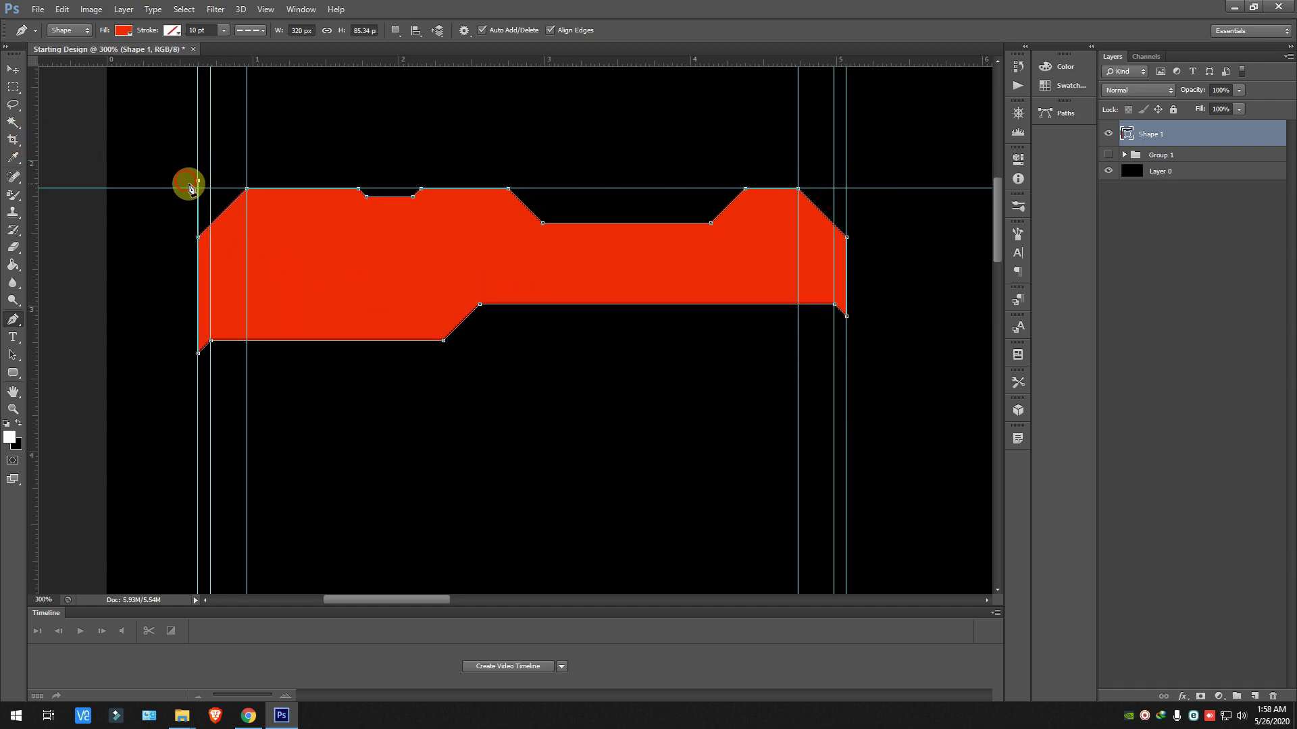
scroll(223, 270, up, 1)
key(ctrl+minus)
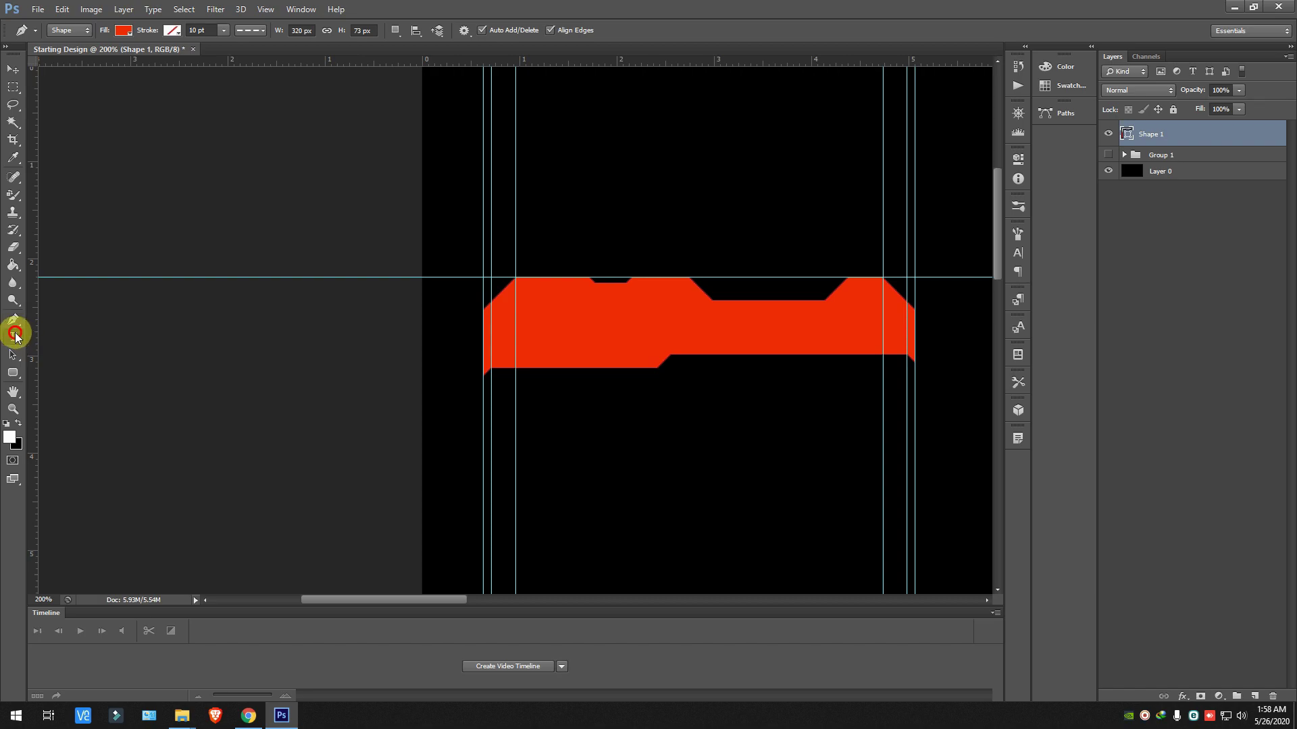
Step: Add the white text "main menu" and position it on the left part of the red banner
click(14, 336)
click(553, 321)
text(main)
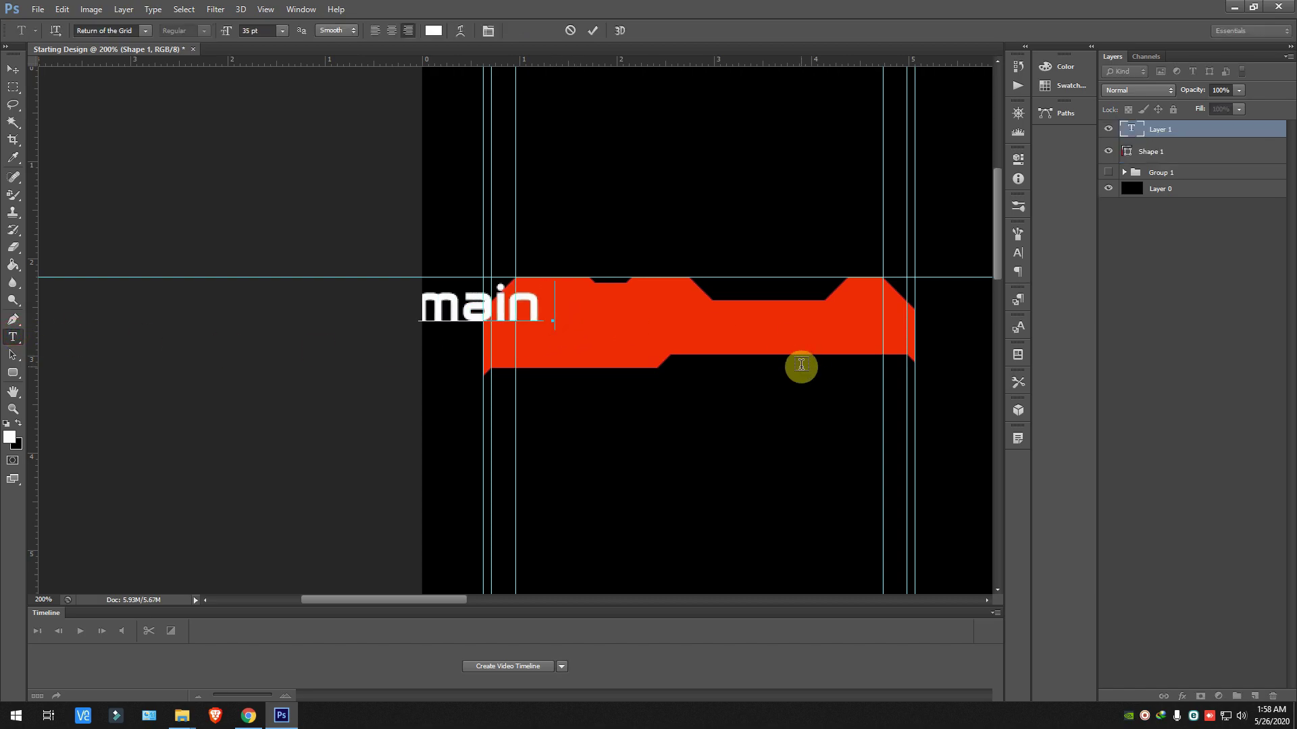
text( M)
key(BackSpace)
text(menu)
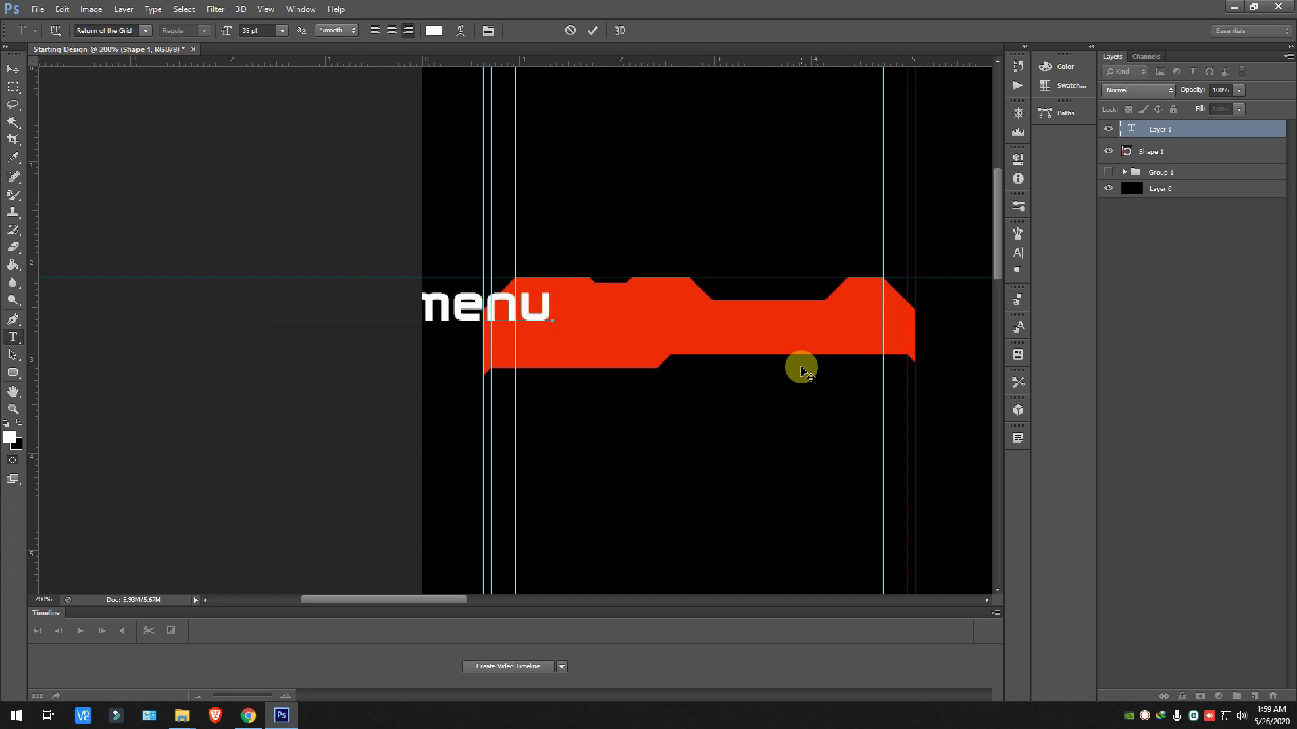
click(13, 69)
drag(512, 307, 543, 307)
drag(543, 307, 721, 305)
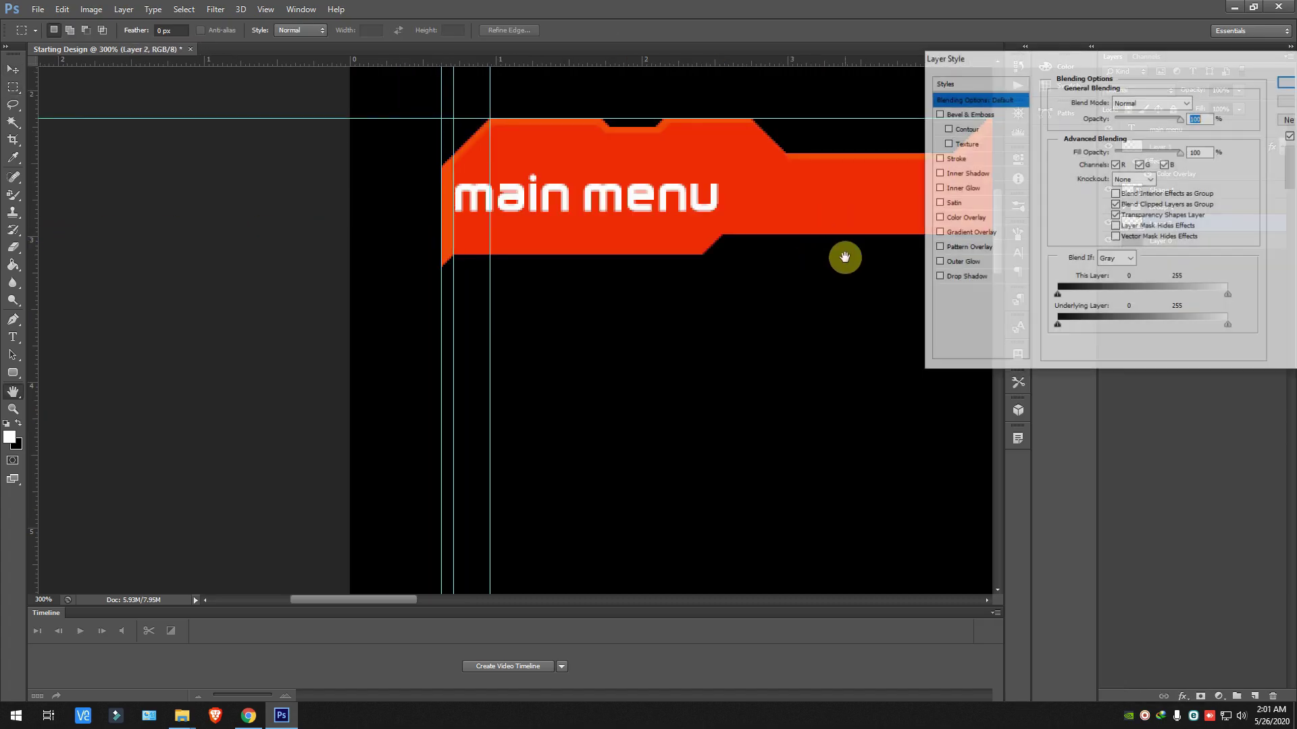
Step: Apply a Color Overlay to Layer 2 and extend the 1 pt dashed accent line below the banner's small notch
click(965, 217)
click(1193, 96)
click(1250, 298)
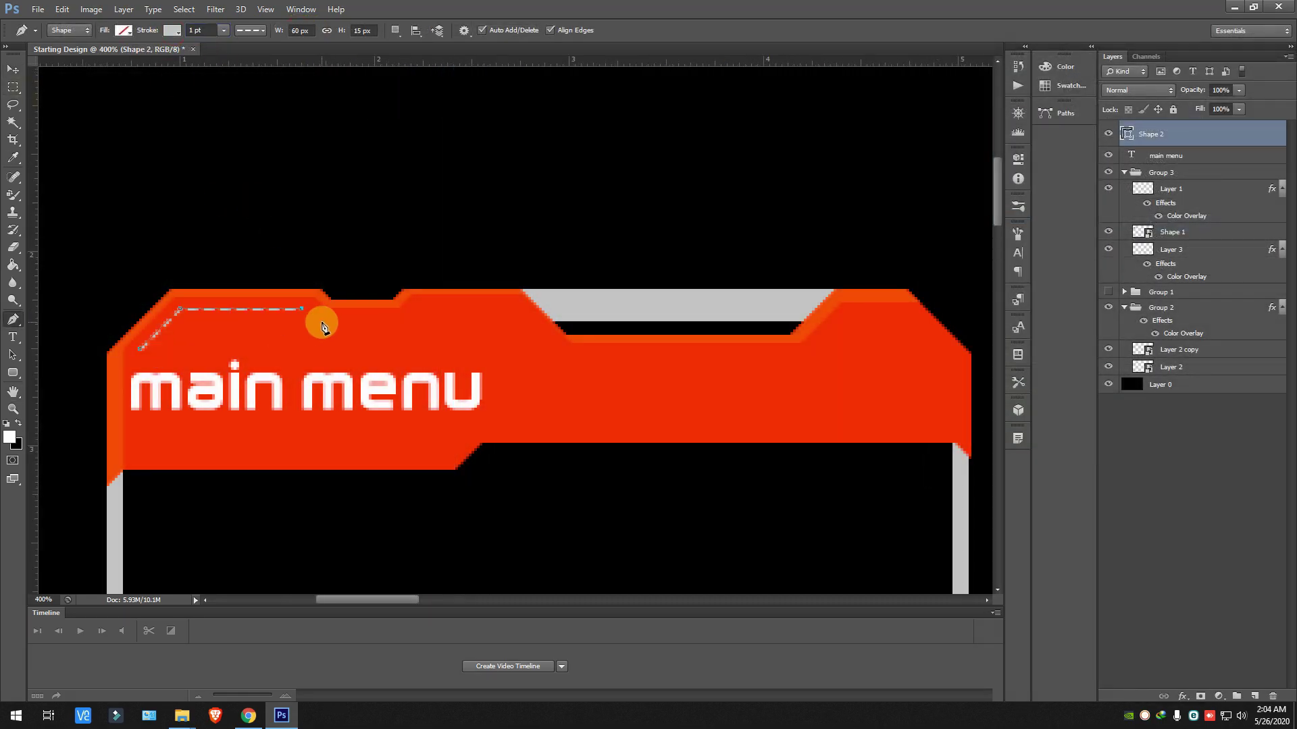
click(400, 318)
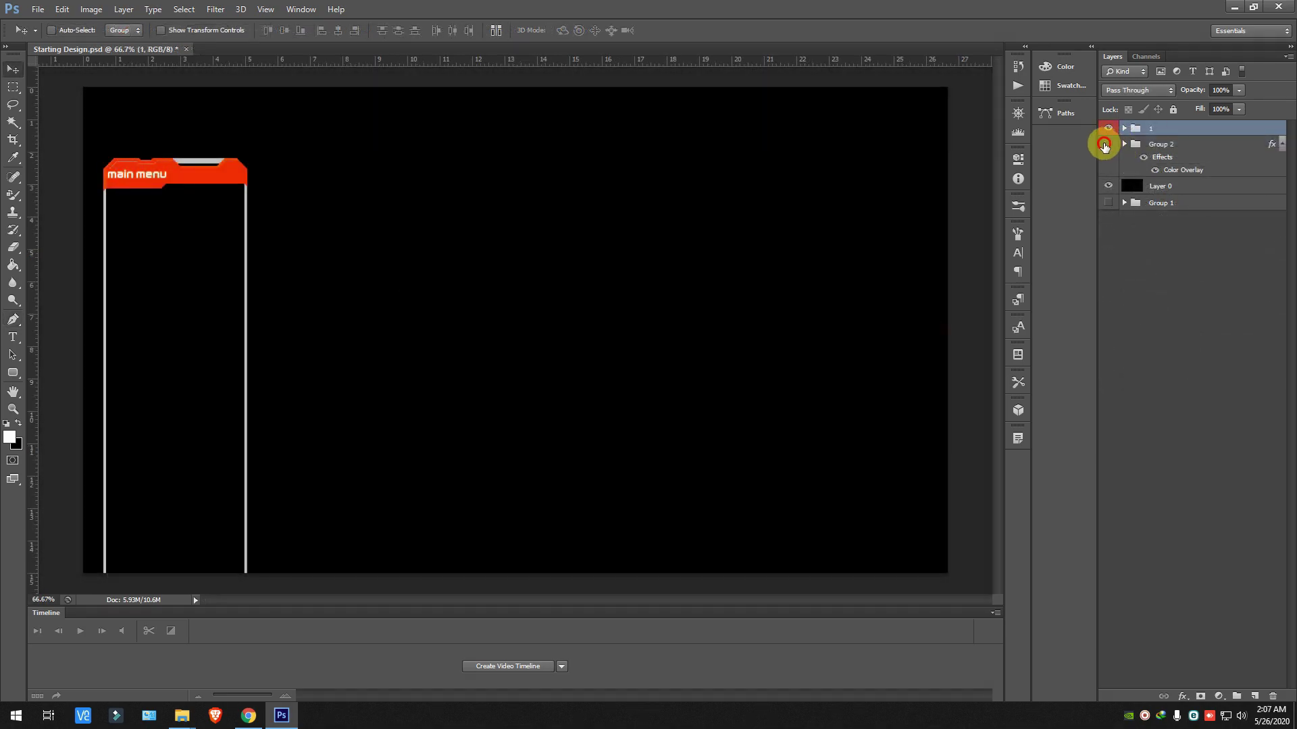
Step: Rename Group 2 as "line" and assign it the Gray color label
click(1103, 145)
double_click(1160, 144)
text(line)
key(Return)
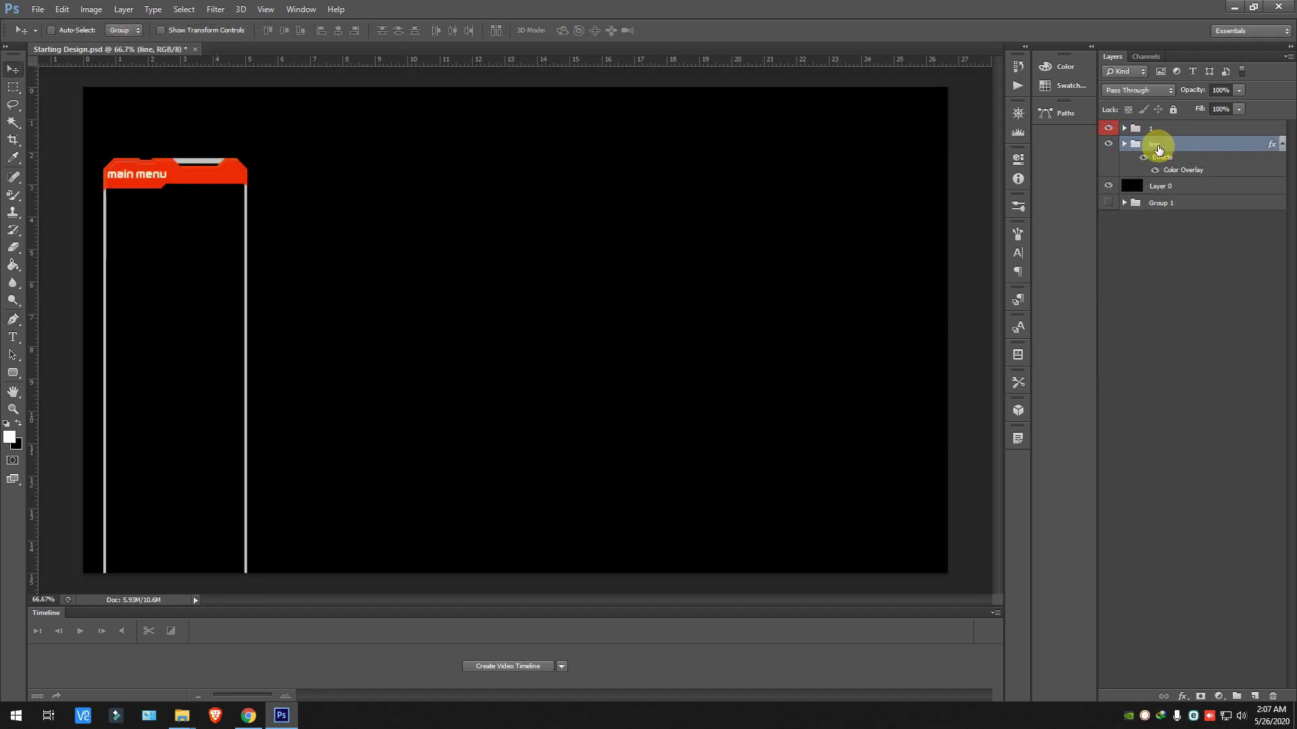
right_click(1159, 147)
click(1144, 498)
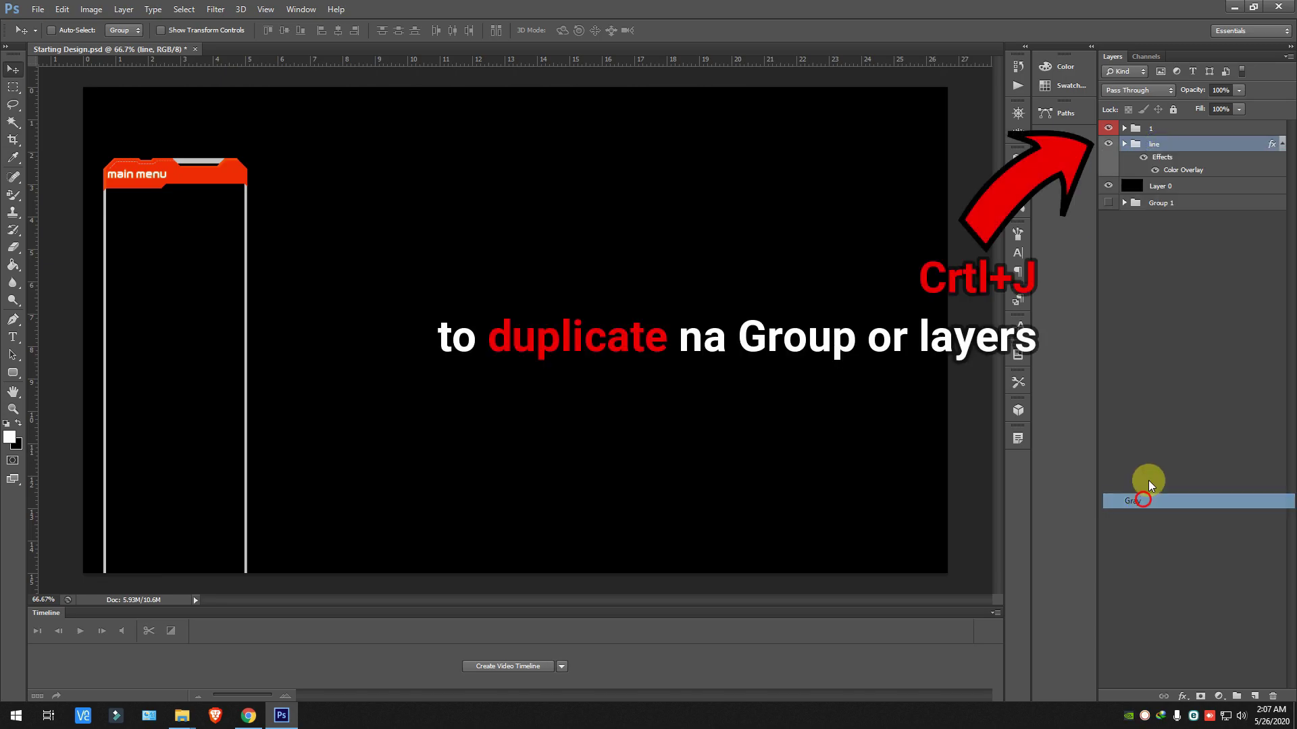
Step: Duplicate group 1 and rename the copy as "2"
click(1148, 128)
key(ctrl+j)
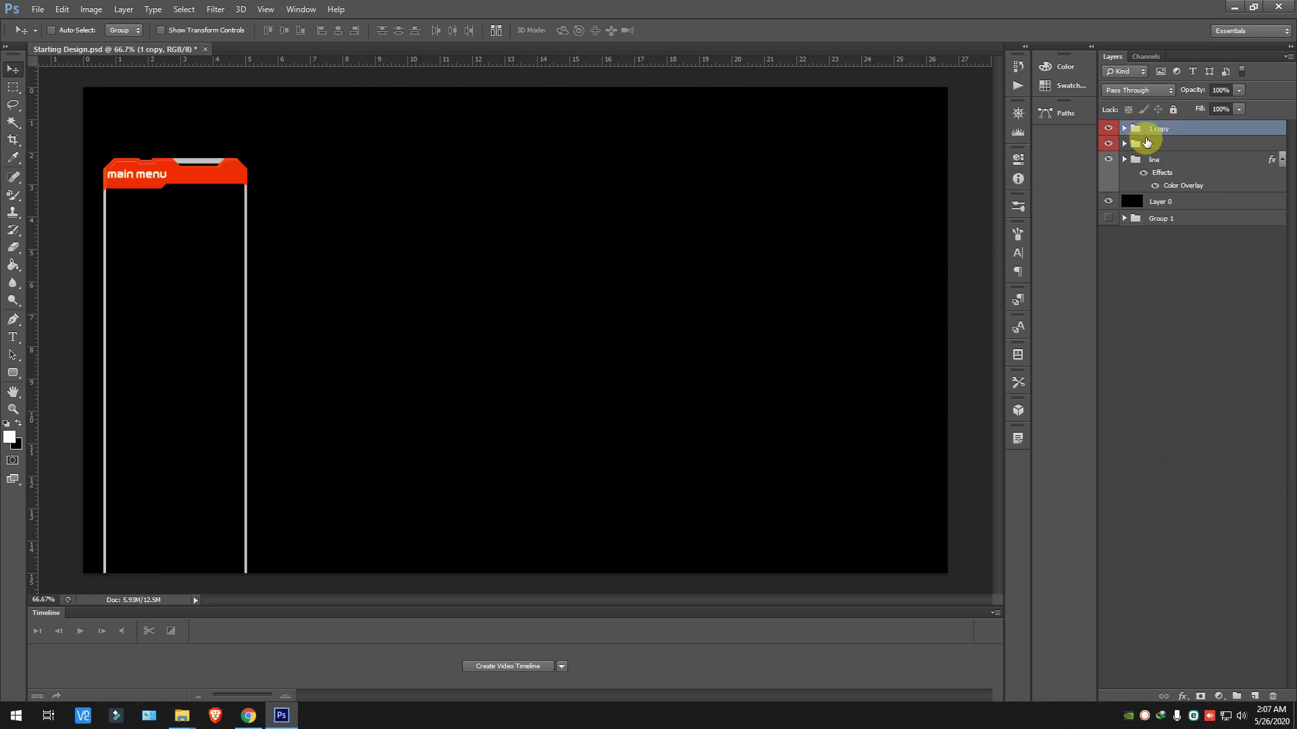
double_click(1158, 128)
text(2)
key(Return)
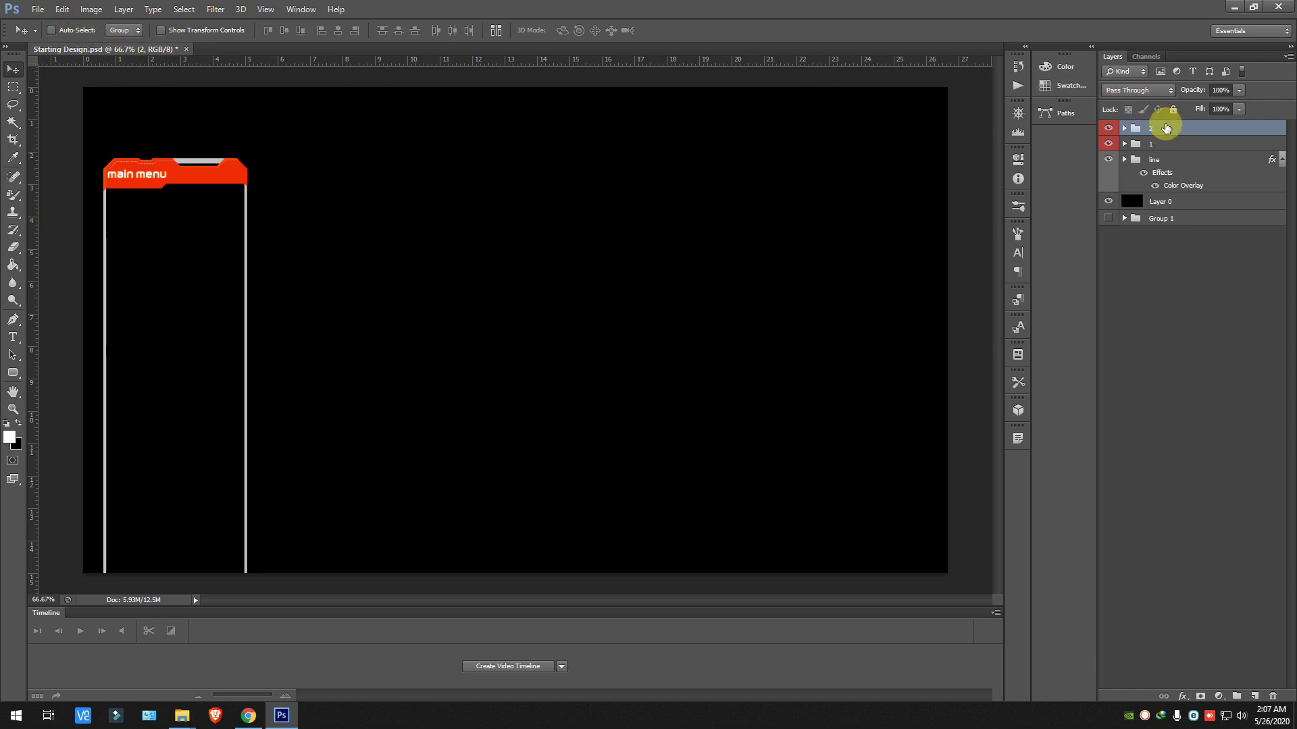
Step: Delete the "main menu" text layer from group 2 and collapse the group
click(1124, 128)
click(1185, 166)
key(Delete)
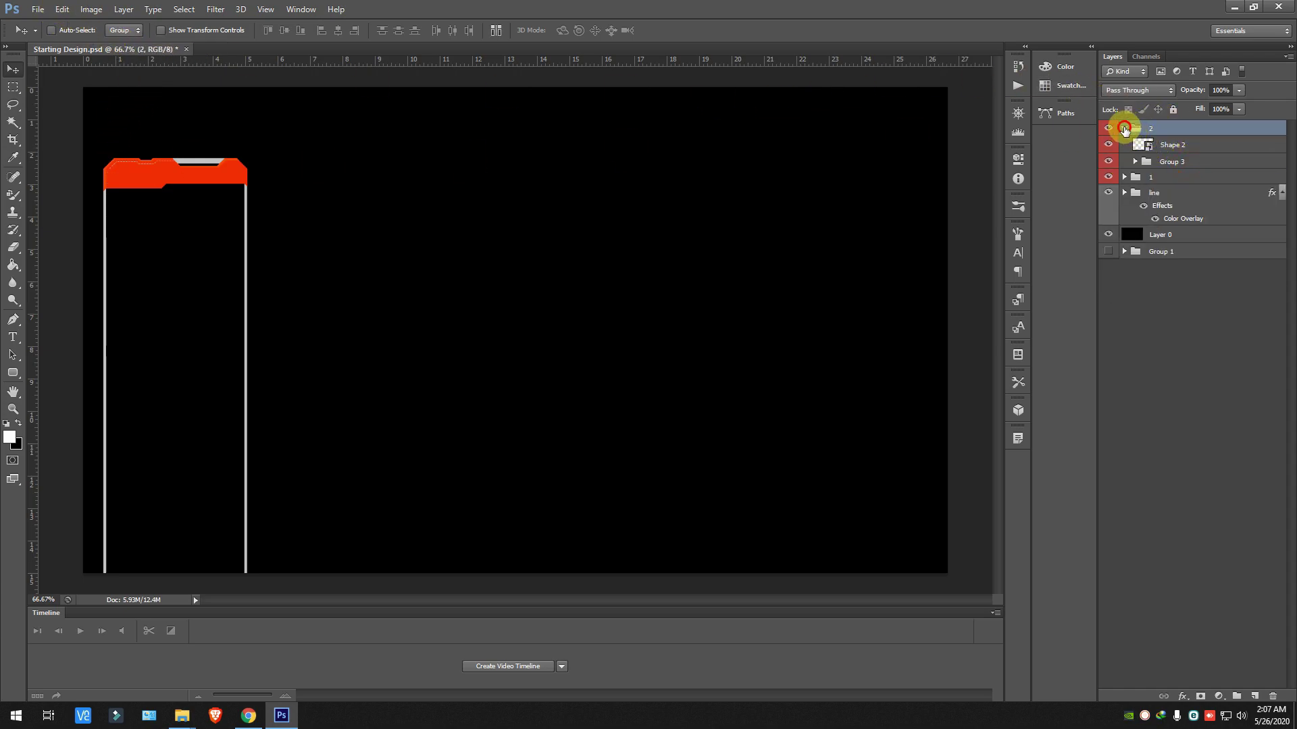
click(1124, 128)
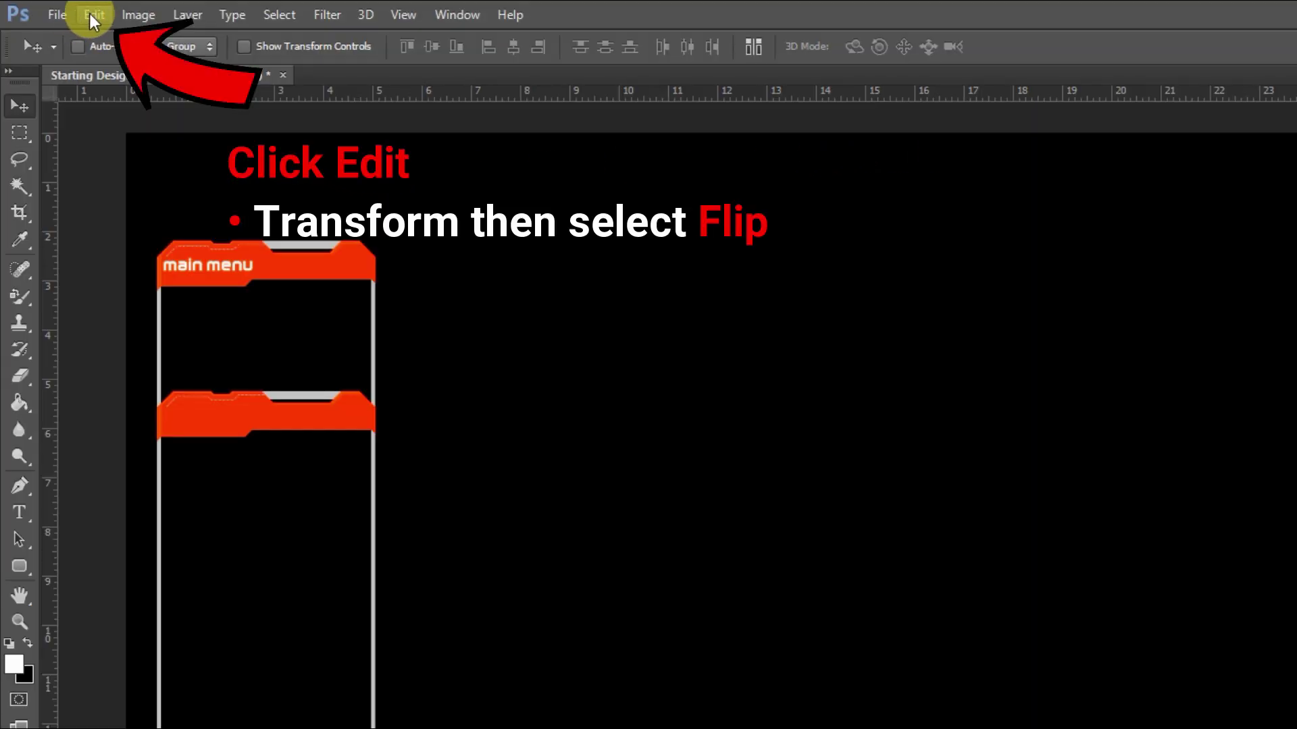
Step: Flip the duplicated banner vertically to form the lower end of the menu panel
click(61, 8)
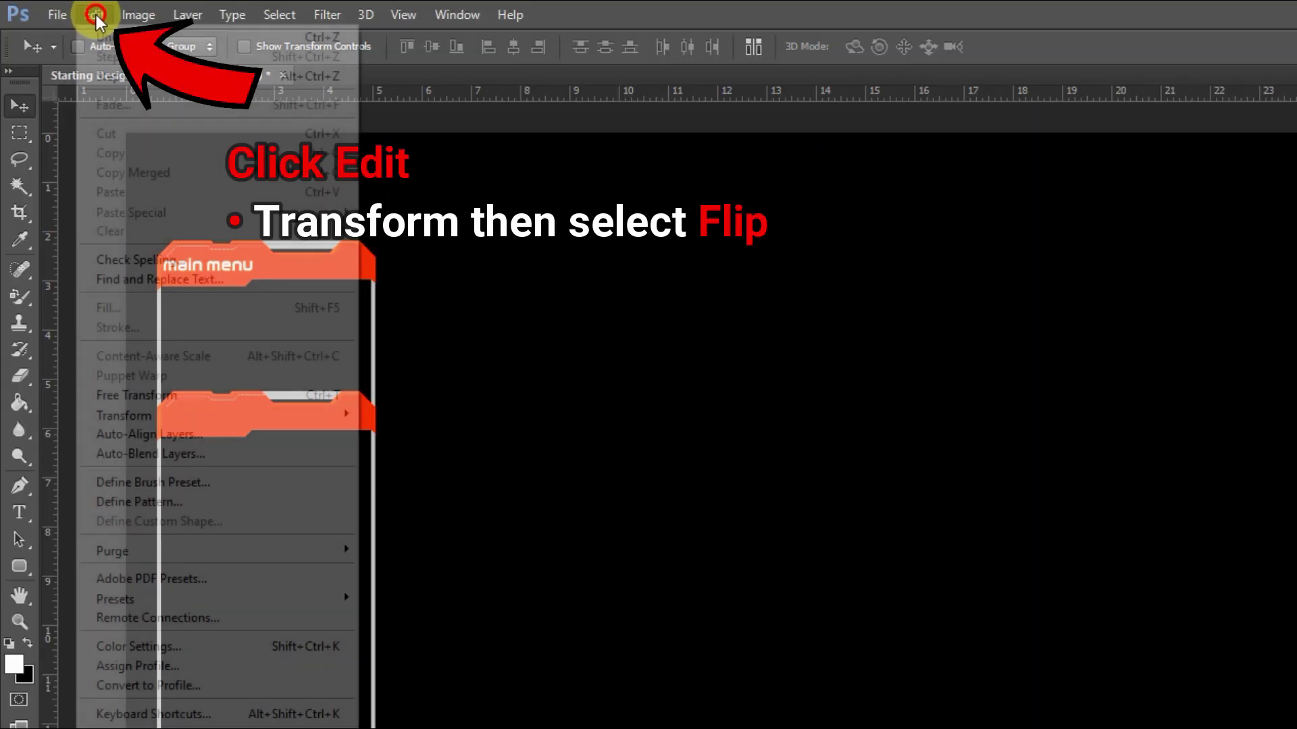
mouse_move(341, 416)
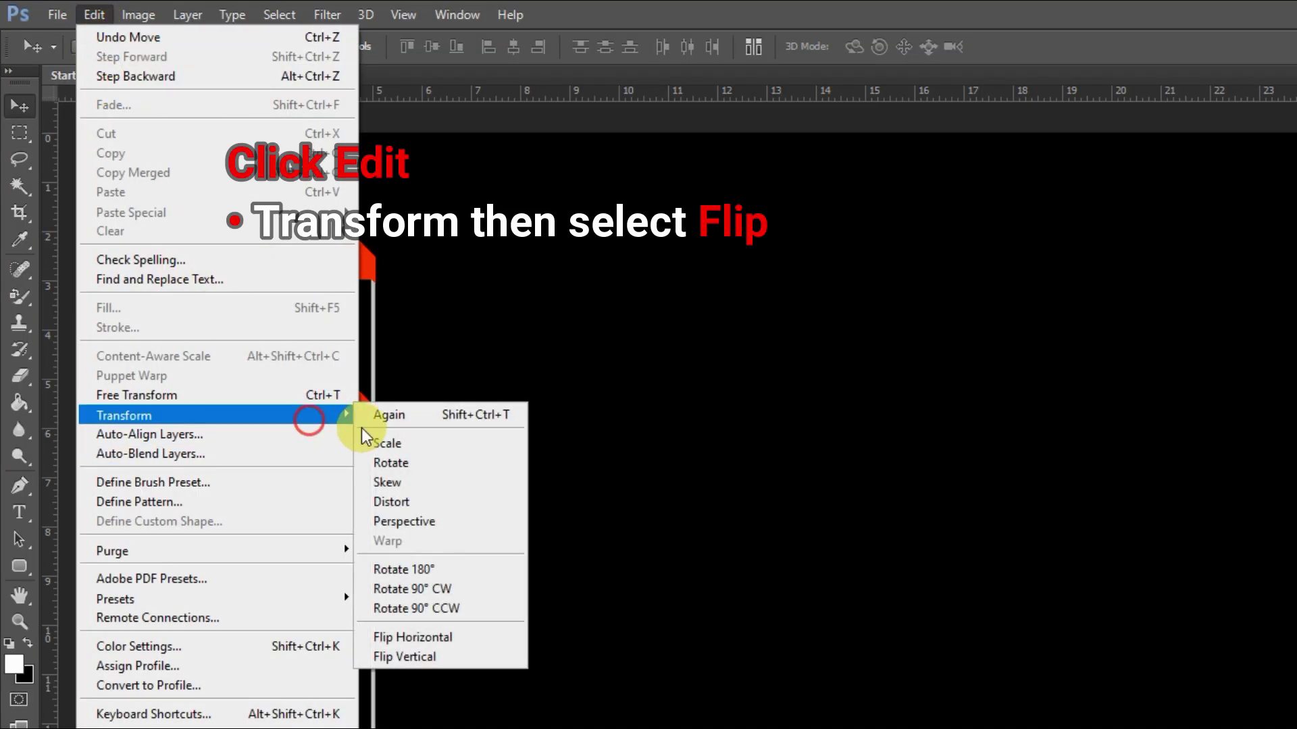
click(416, 654)
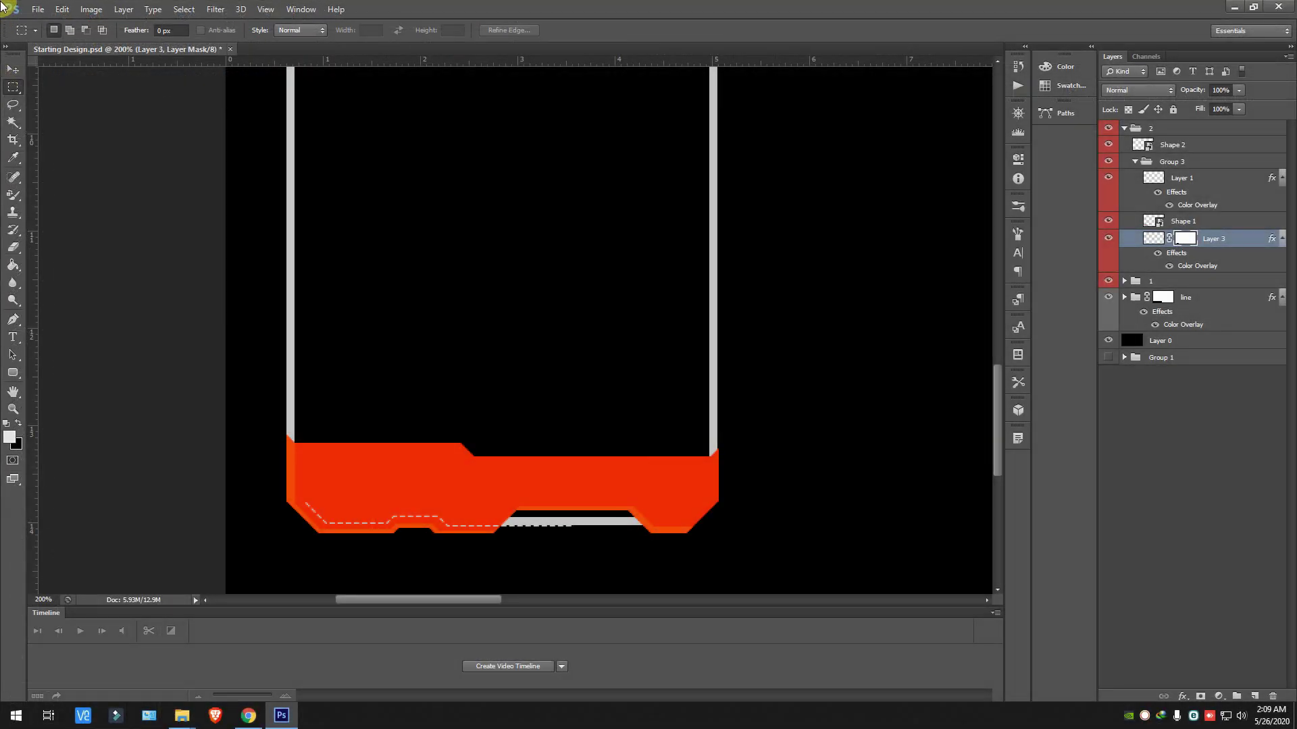
click(9, 70)
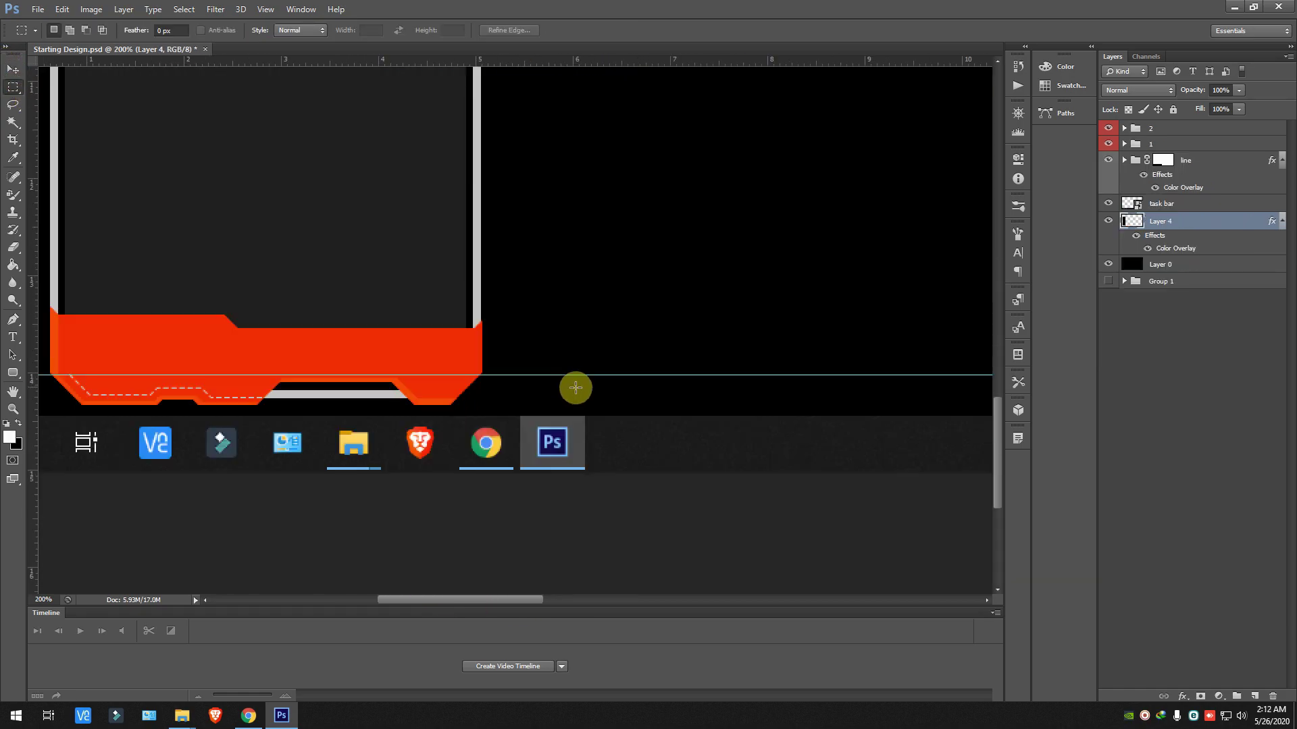
Step: Place guides framing the content area beside the menu panel, aligned with the panel's upper and lower ends
scroll(576, 385, down, 3)
drag(284, 158, 928, 549)
drag(84, 87, 104, 553)
drag(93, 244, 938, 243)
drag(32, 244, 926, 244)
key(ctrl+d)
drag(32, 257, 268, 256)
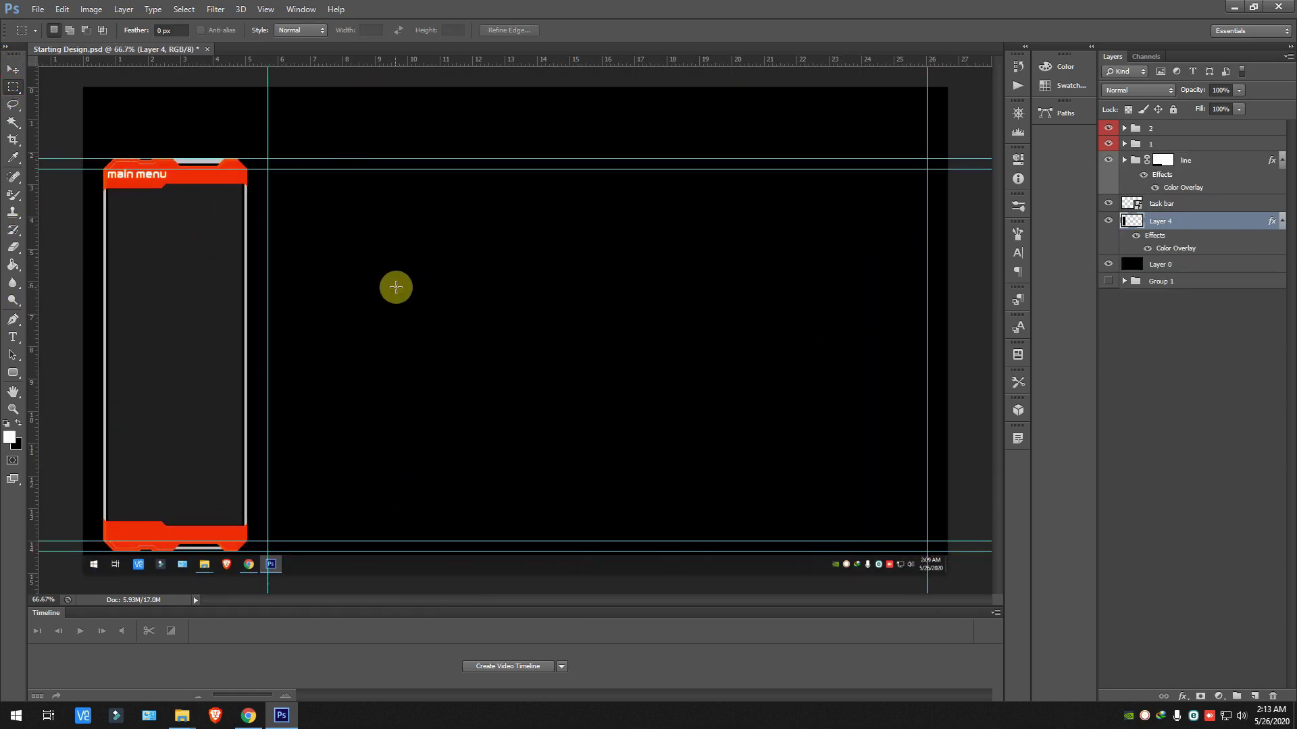
scroll(397, 287, up, 1)
right_click(32, 220)
key(Escape)
scroll(501, 252, up, 2)
Step: Adjust the opacity of Layer 4's Color Overlay and set its color to dark gray
click(13, 319)
click(113, 31)
double_click(1272, 221)
click(967, 217)
drag(1139, 119, 1174, 119)
click(1196, 102)
click(938, 455)
click(1250, 301)
Step: Start a Pen shape with a slanted upper-left corner at the guides beside the main menu banner, and remove its stroke
scroll(512, 253, up, 1)
click(487, 250)
click(520, 217)
click(123, 30)
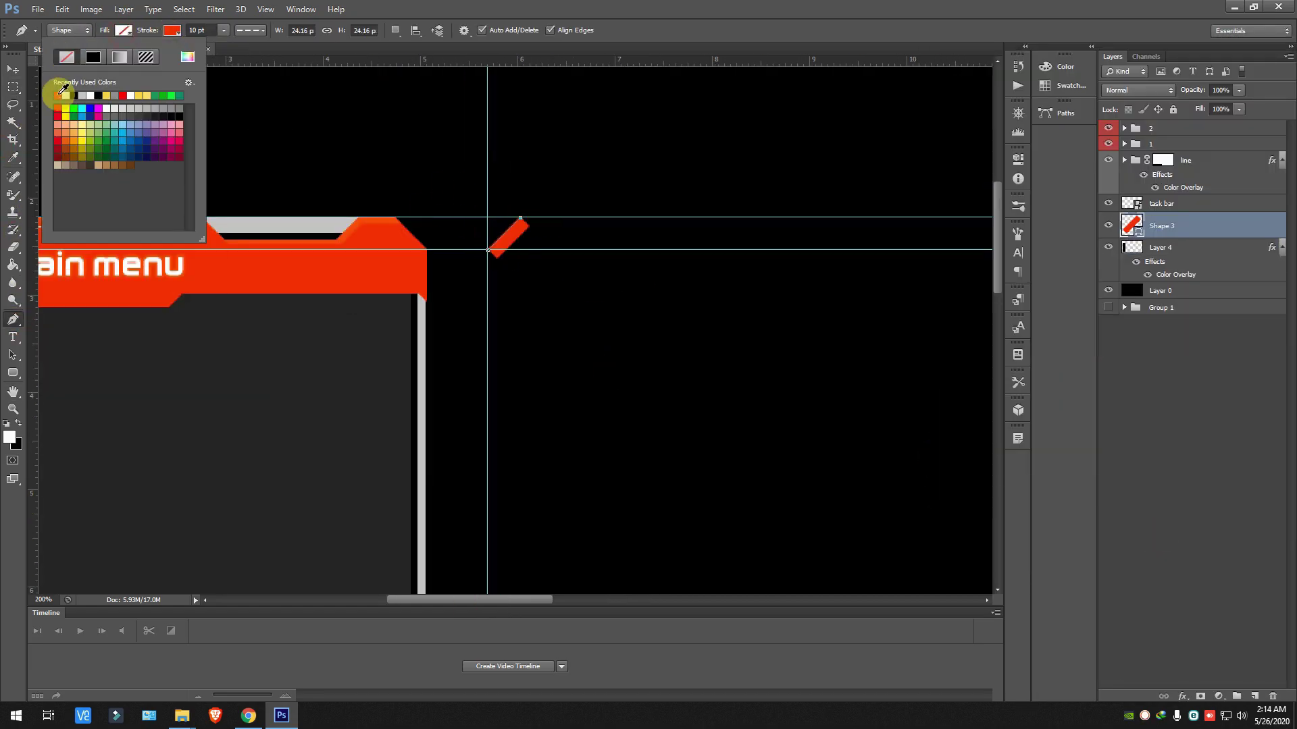
click(57, 96)
click(172, 30)
click(115, 57)
click(726, 277)
Step: Give the content panel shape a dark gray fill and draw its bottom edge along the lower guide, about 1465 px wide
click(123, 30)
click(188, 57)
click(775, 546)
click(603, 546)
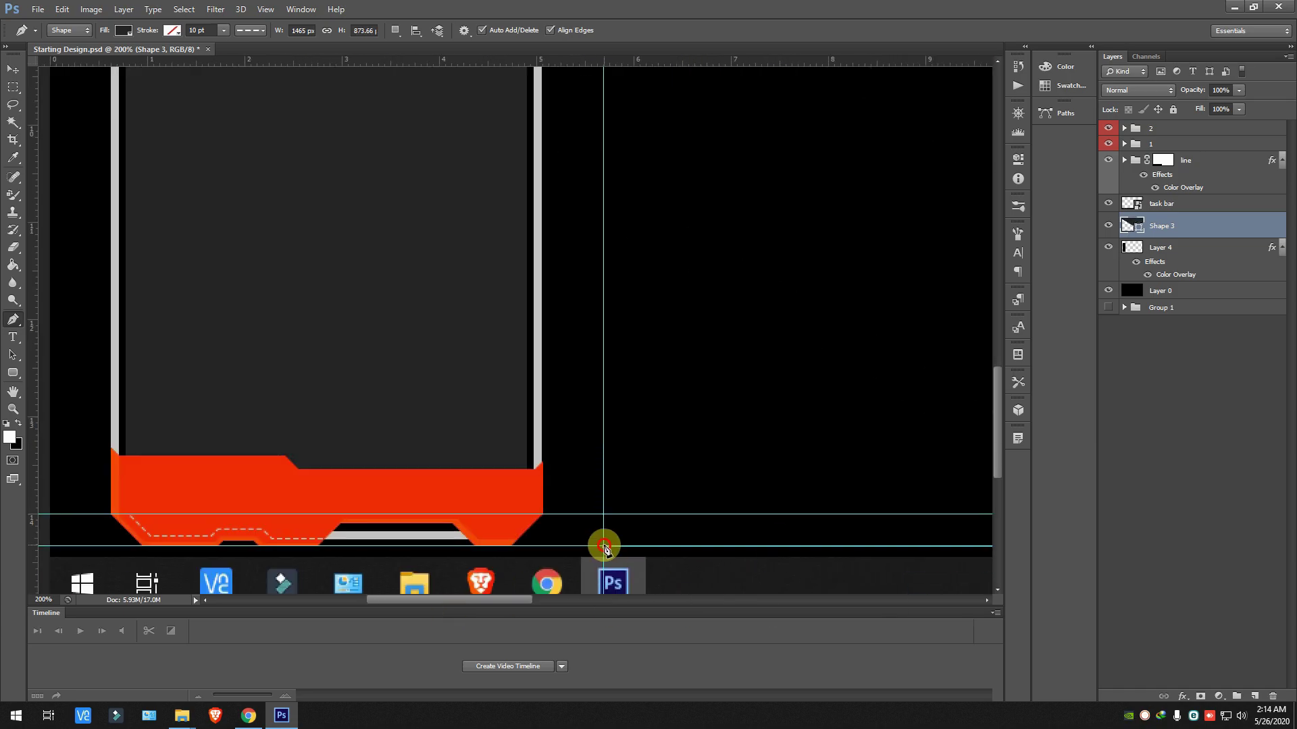
scroll(621, 554, down, 2)
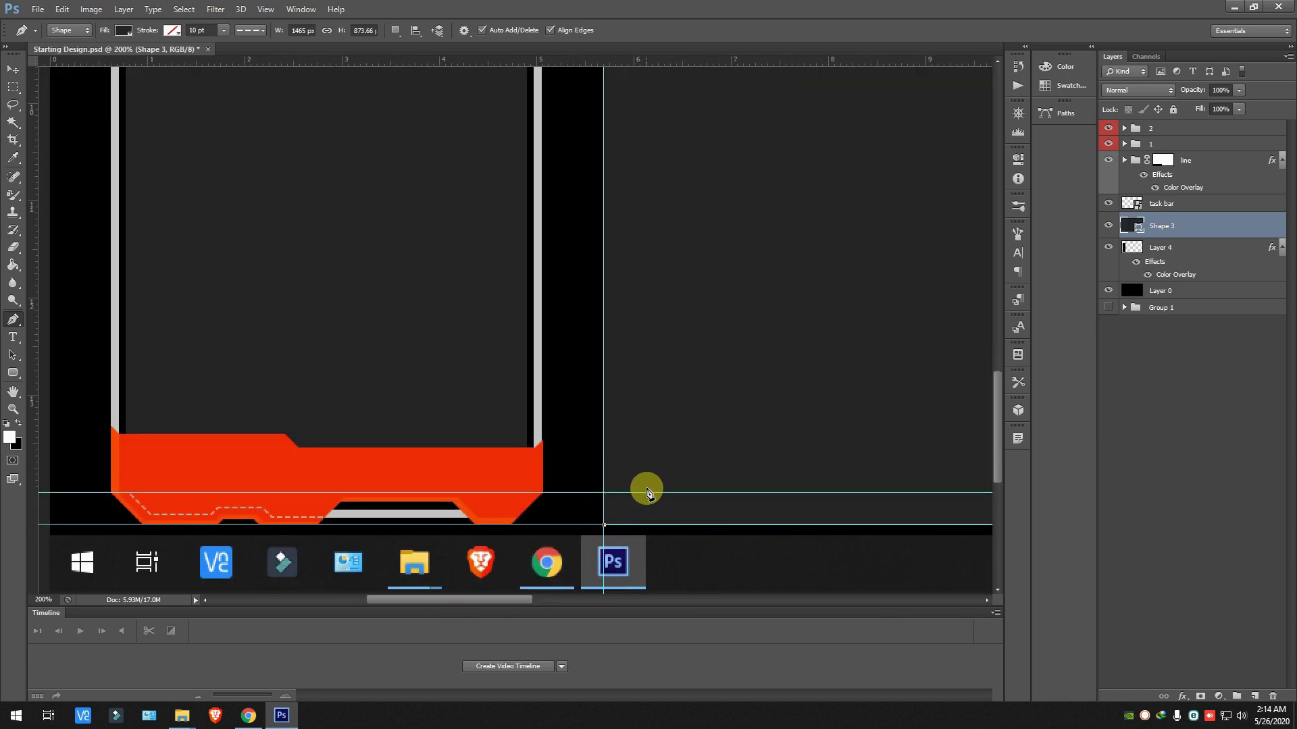
scroll(658, 464, up, 1)
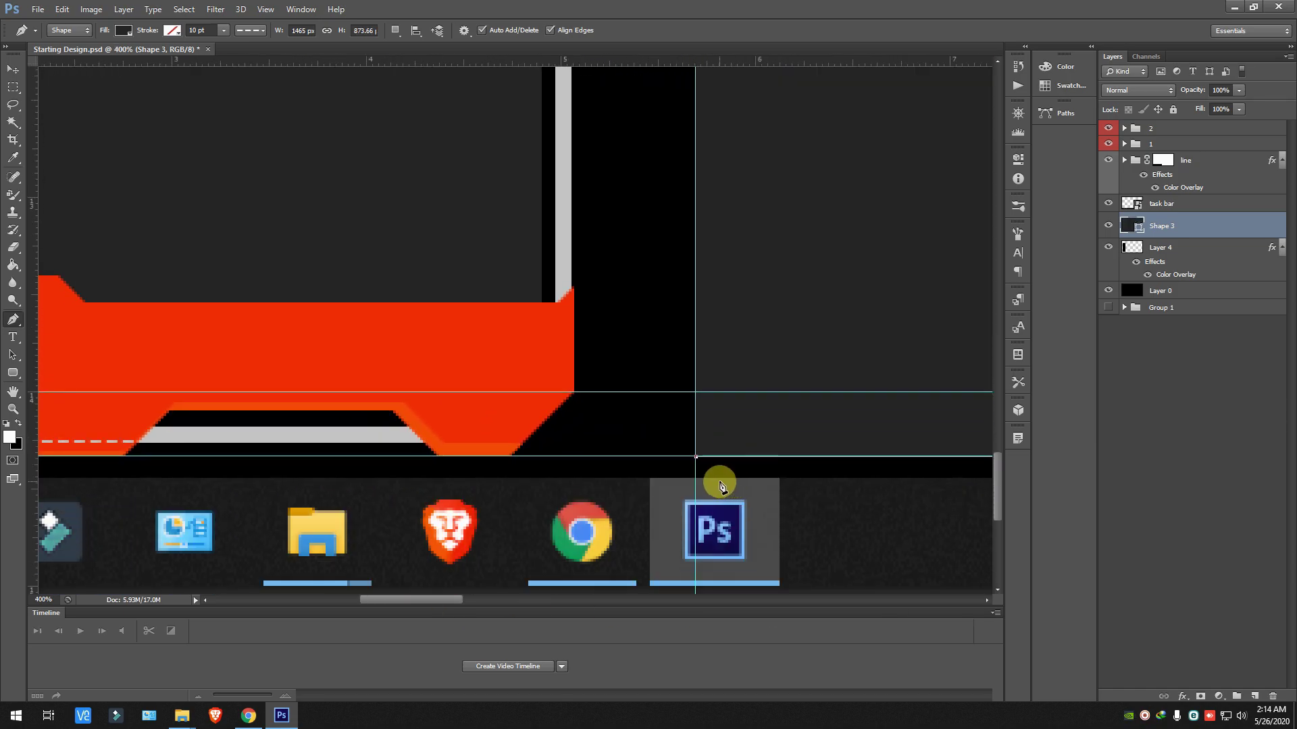
scroll(717, 481, down, 1)
scroll(732, 483, up, 2)
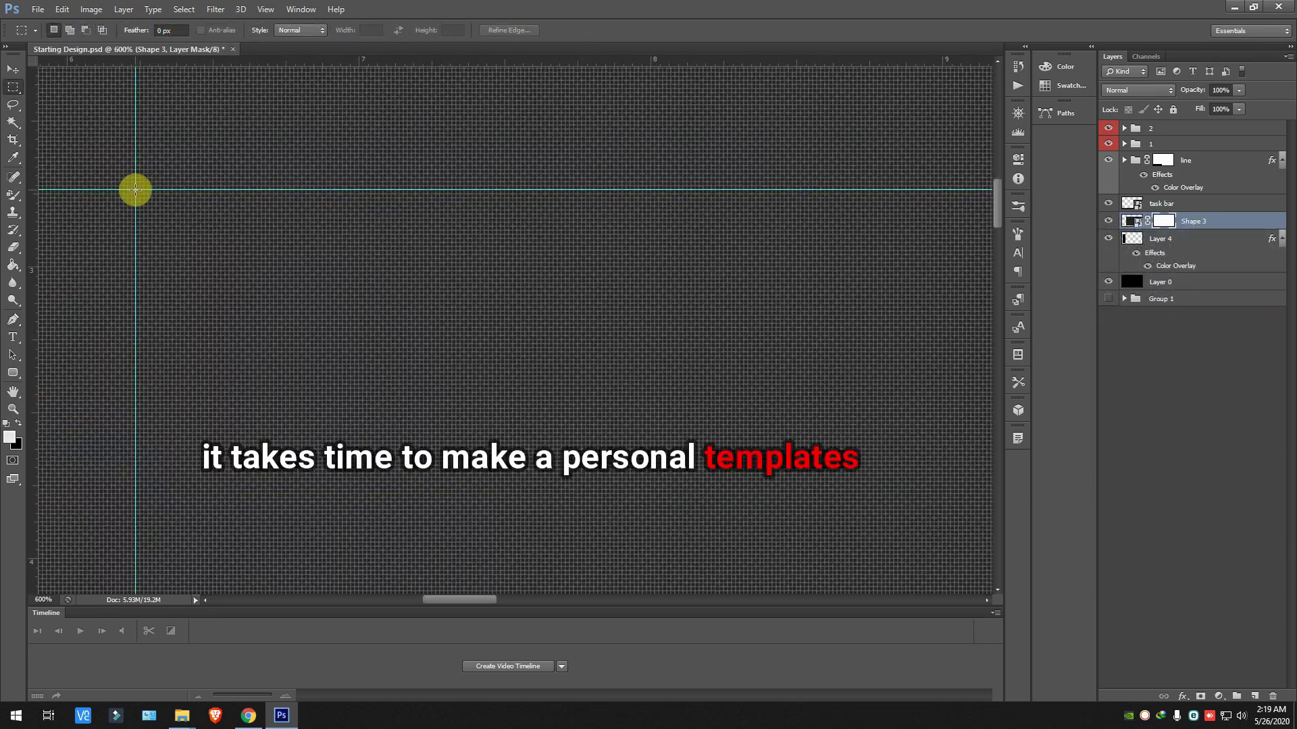
Step: Select the panel's inner rectangle between the guides and clear it on Shape 3's layer mask
drag(135, 190, 484, 322)
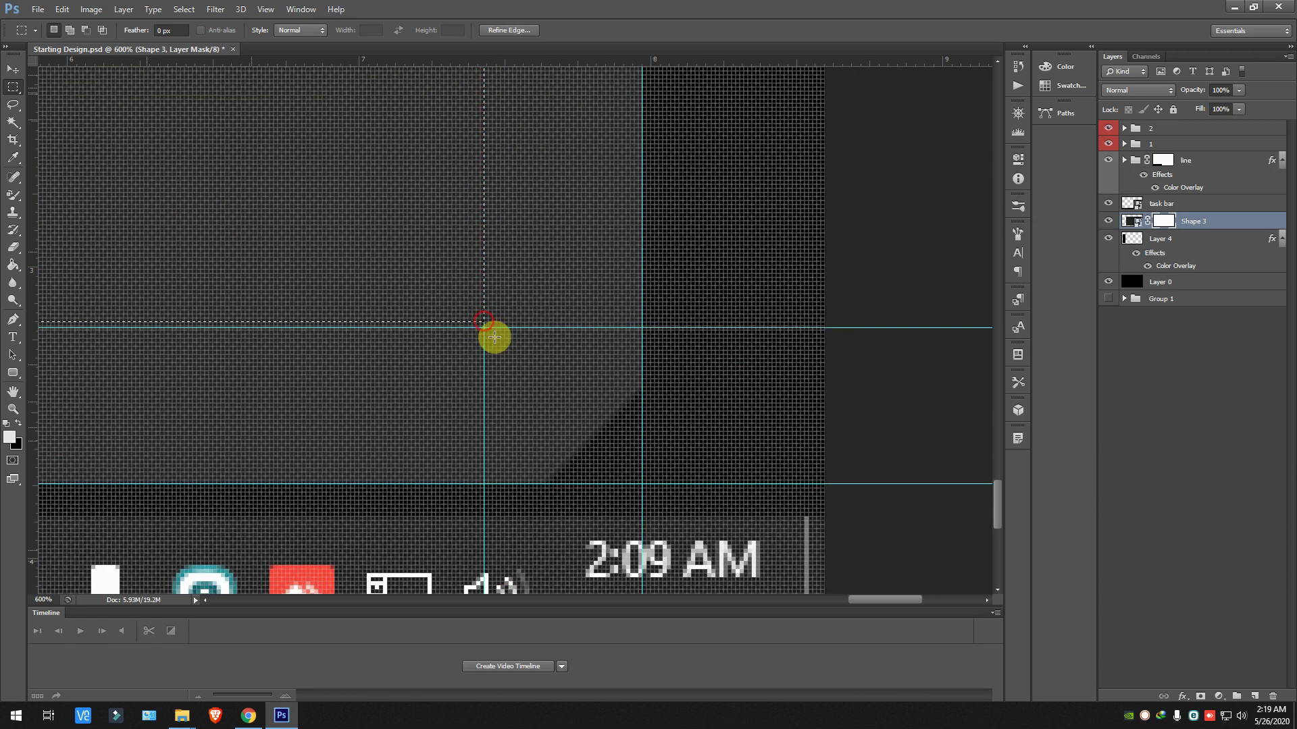
key(Delete)
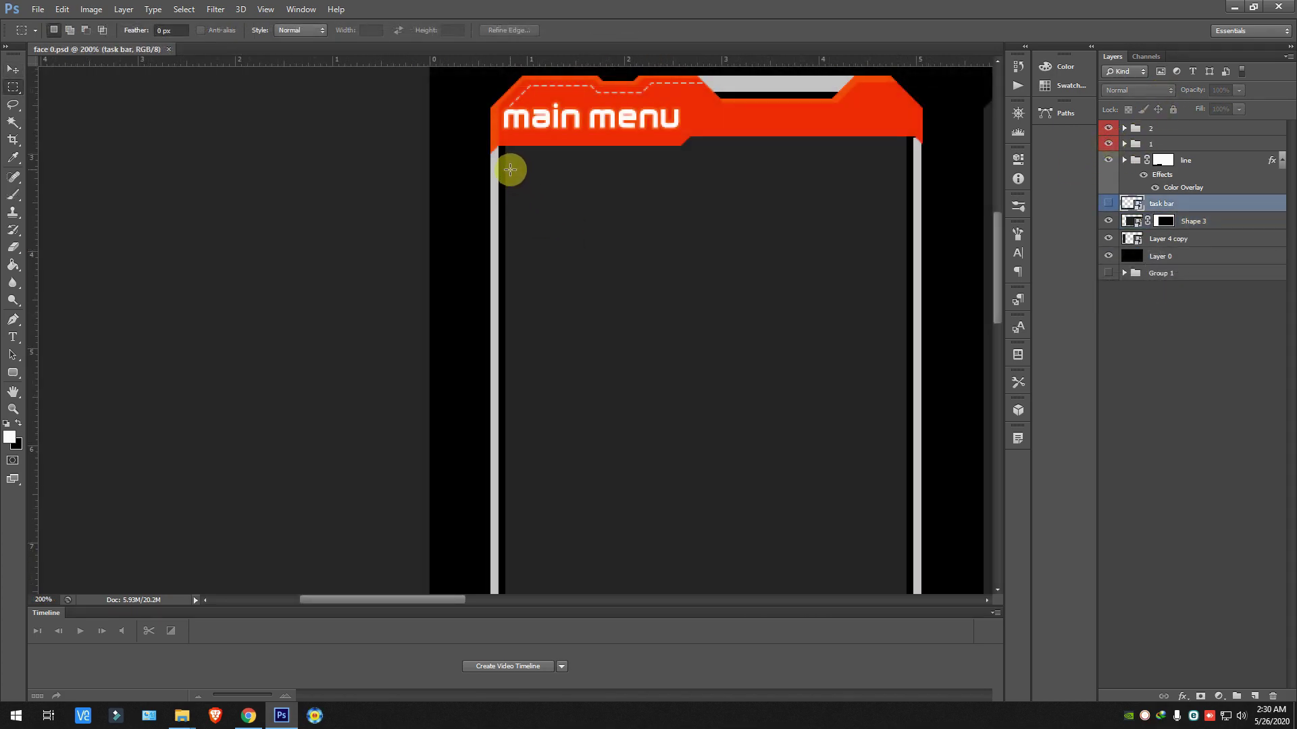
Step: Select a rectangle spanning the menu column below the "main menu" banner and place it on a layer named "buttons size"
drag(509, 170, 901, 231)
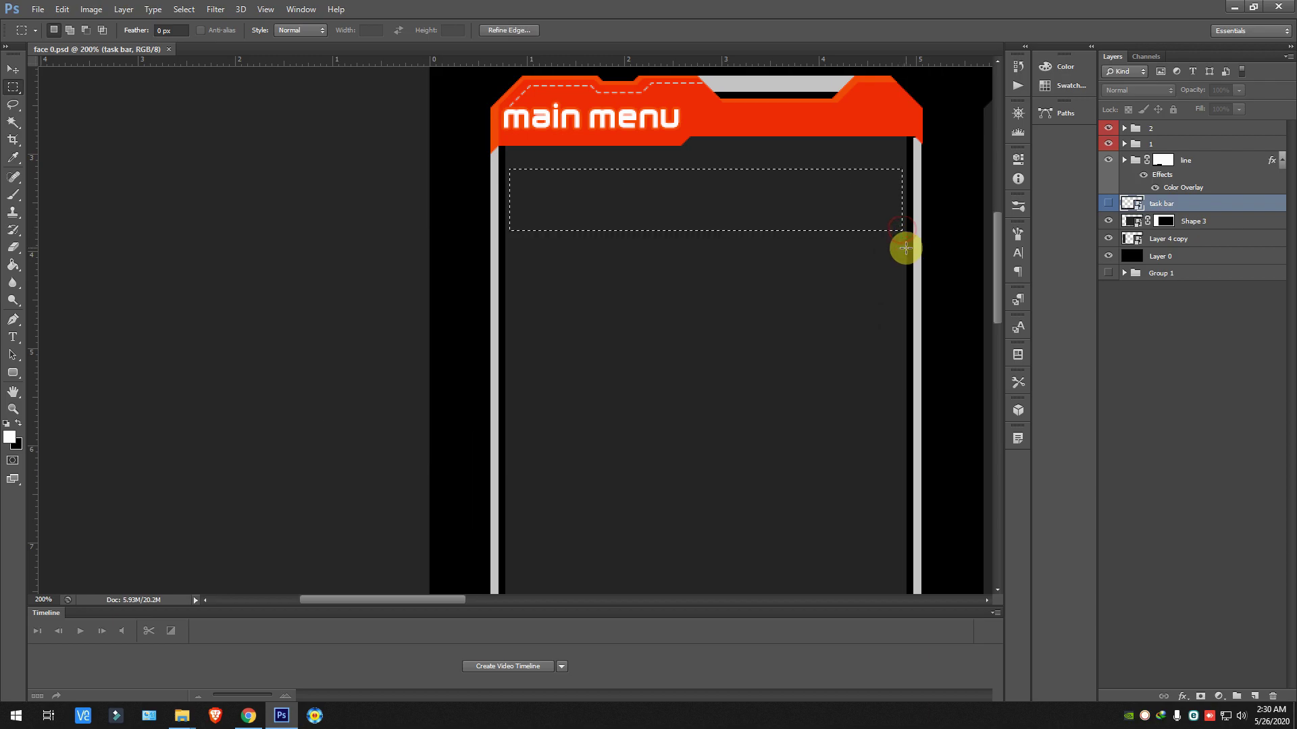
scroll(986, 274, up, 1)
key(ctrl+j)
double_click(1168, 258)
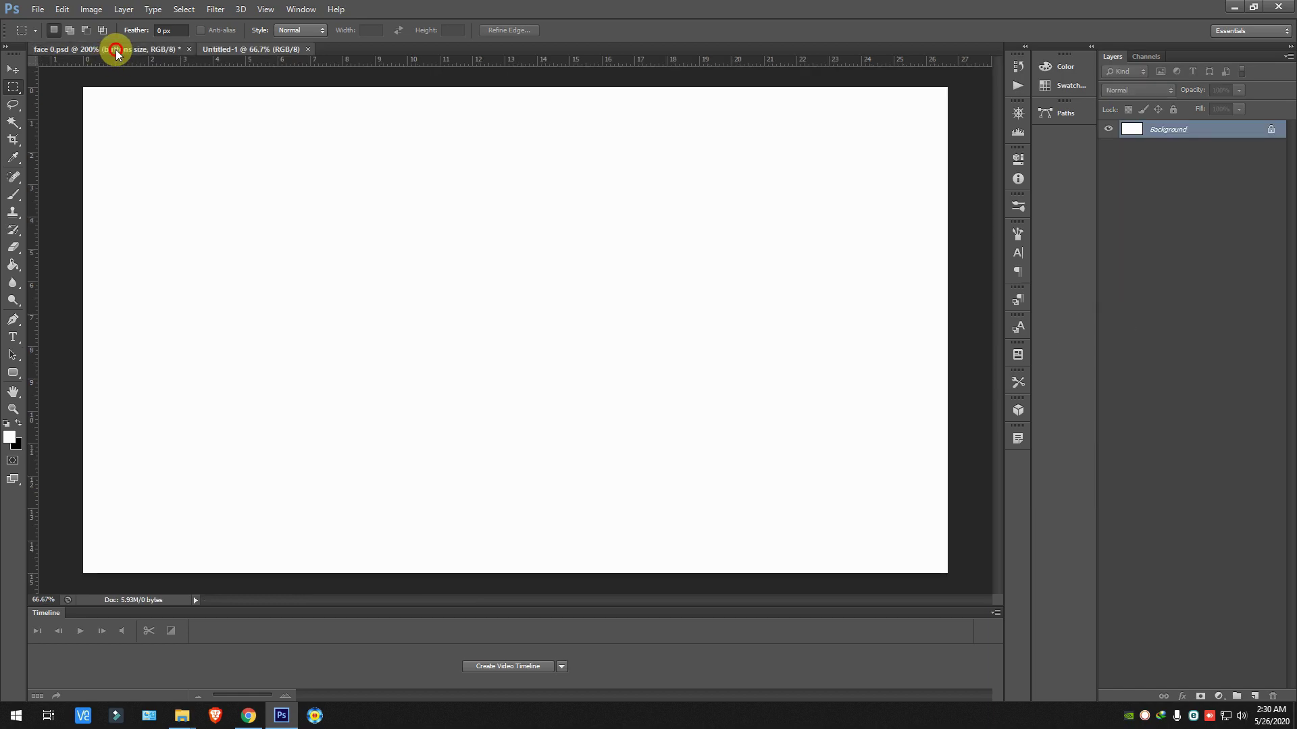
Step: Copy the "buttons size" layer from face 0.psd into the blank Untitled-1 document and select its outline
click(109, 50)
drag(109, 50, 273, 265)
drag(1167, 258, 614, 234)
click(1167, 280)
click(867, 185)
Step: Crop the Untitled-1 canvas to the selected outline of the "buttons size" rectangle
click(11, 70)
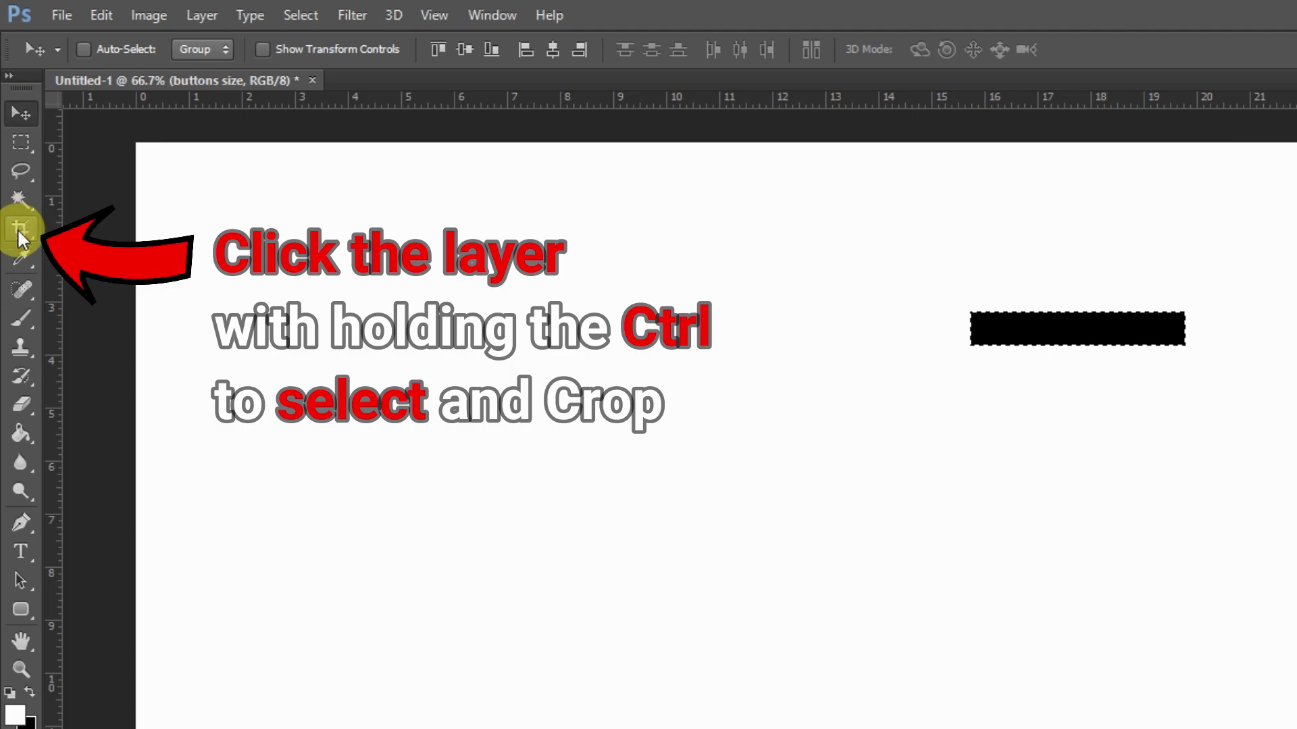
click(13, 140)
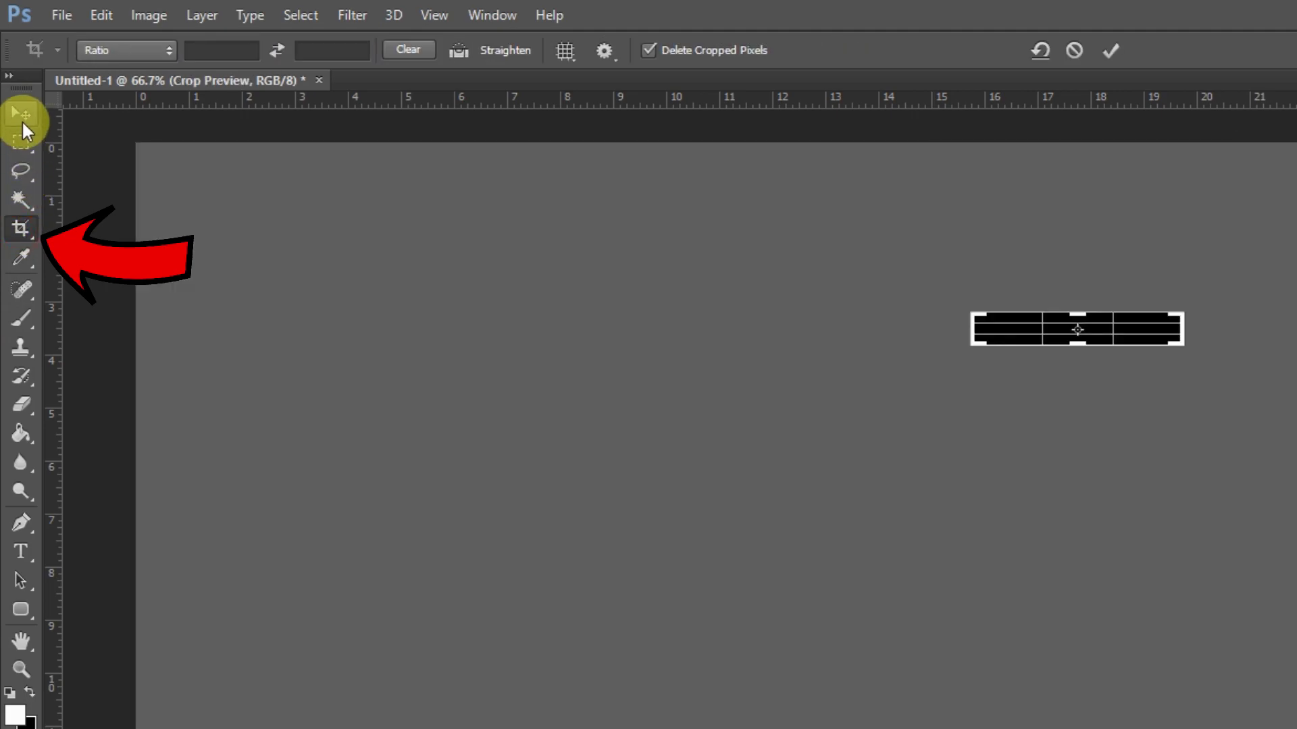
click(22, 125)
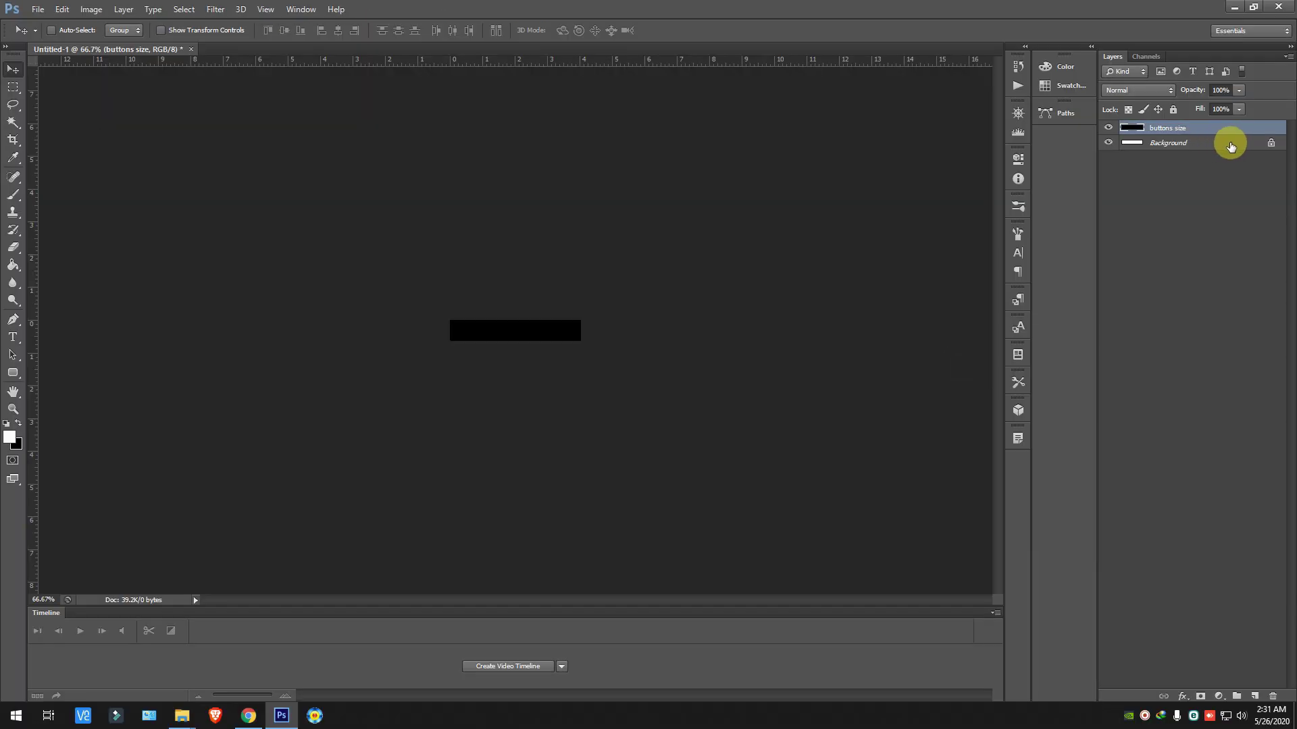
Step: Convert the locked background into a regular layer and hide both it and the "buttons size" layer
click(1269, 148)
double_click(1269, 147)
key(Return)
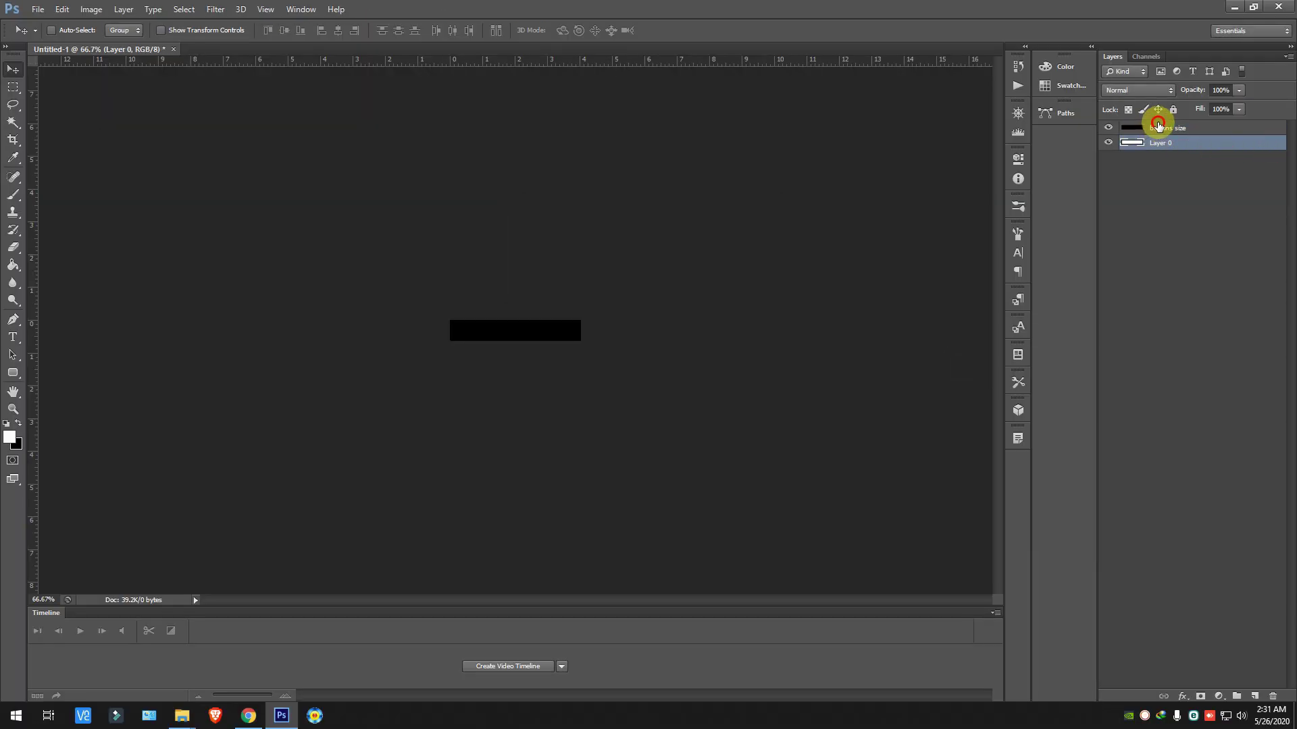
click(1157, 127)
click(1106, 127)
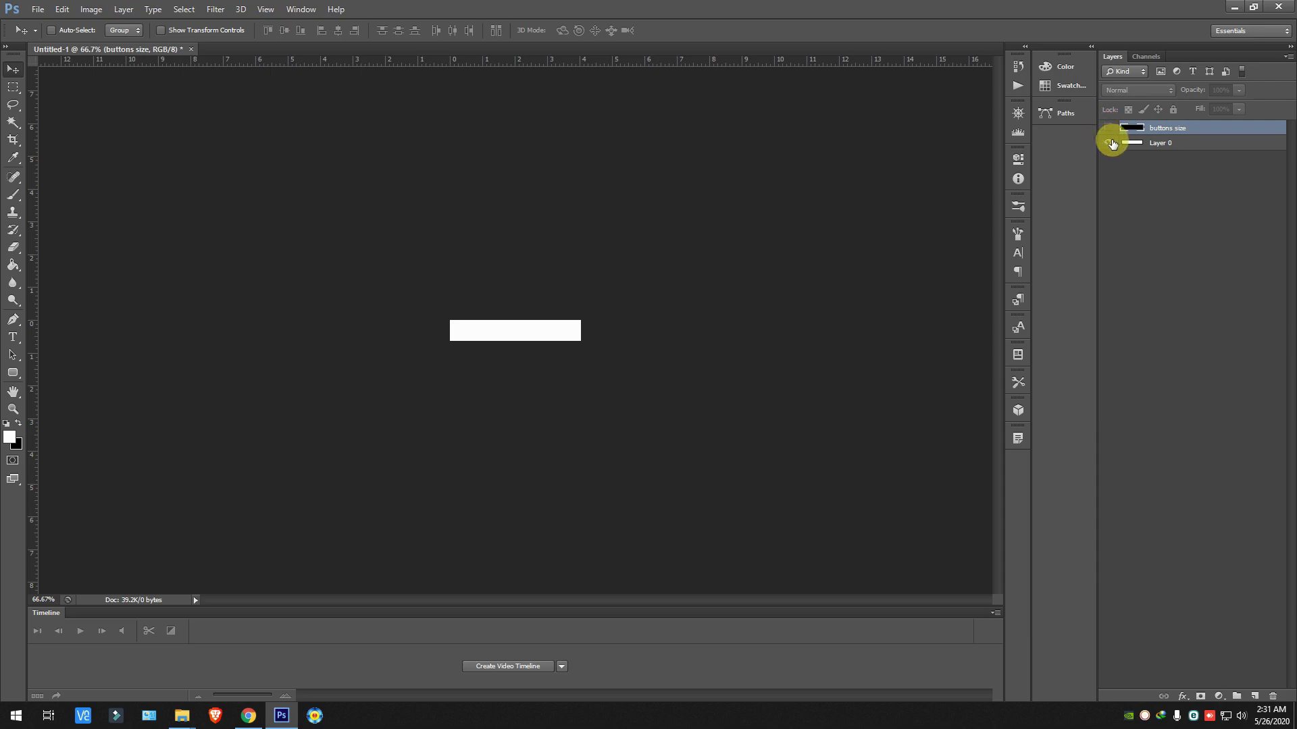
click(1110, 143)
Step: Save the empty button document as "buttons" in Photoshop format in the faces folder
key(ctrl+s)
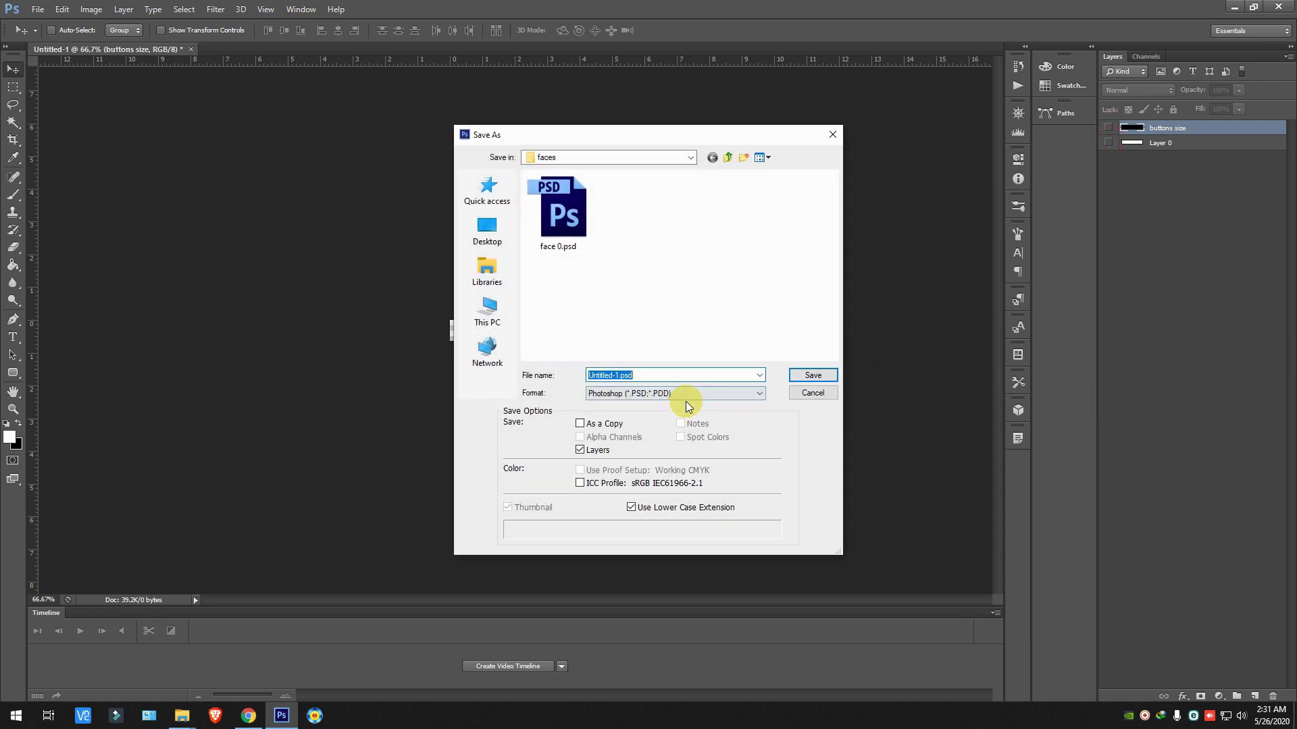
text(buttons)
key(Return)
key(Return)
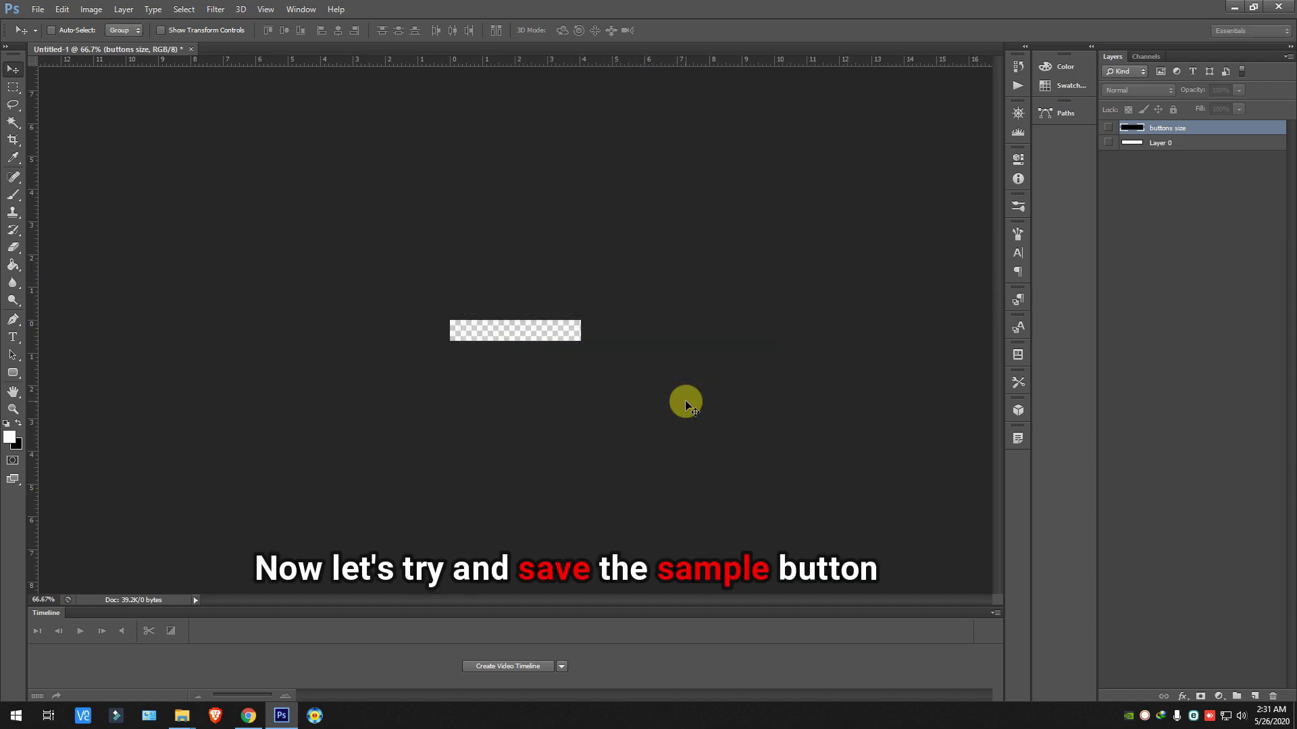
Step: Save a PNG copy of the transparent button template as buttons1.png in the faces folder
key(ctrl+shift+s)
click(645, 397)
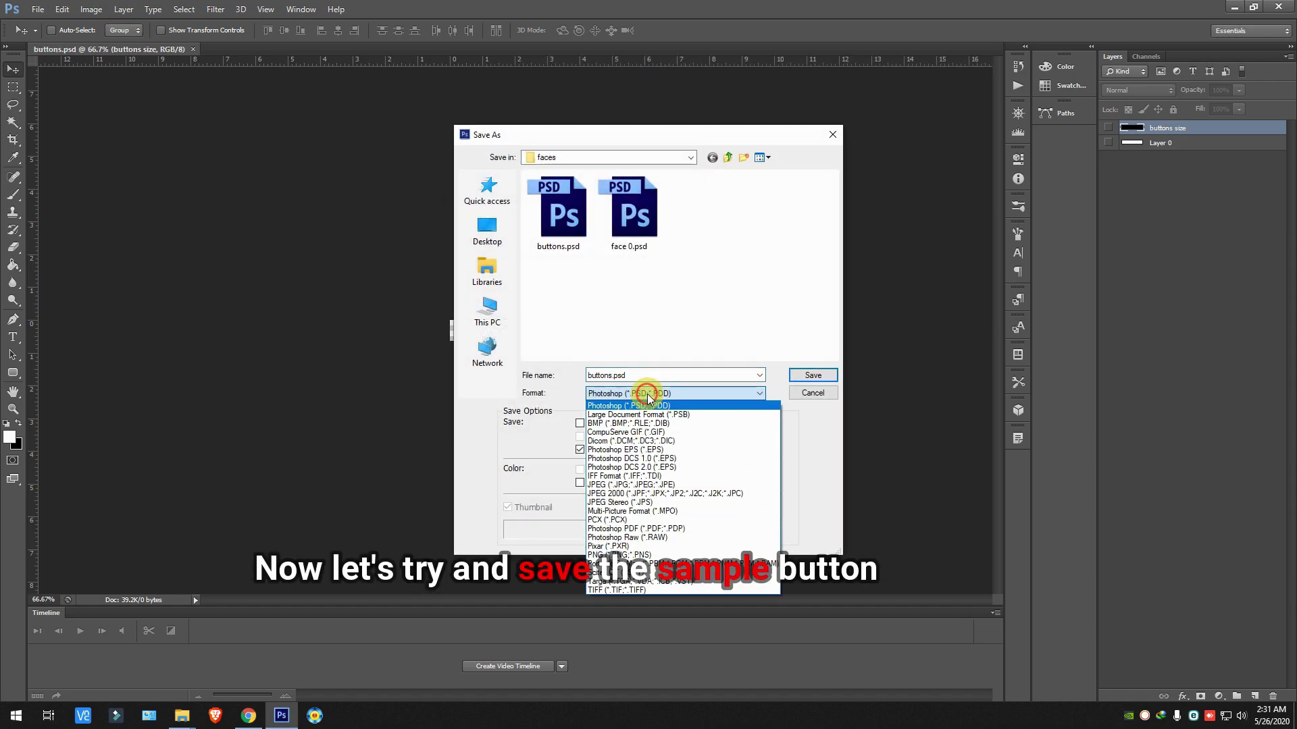
click(632, 553)
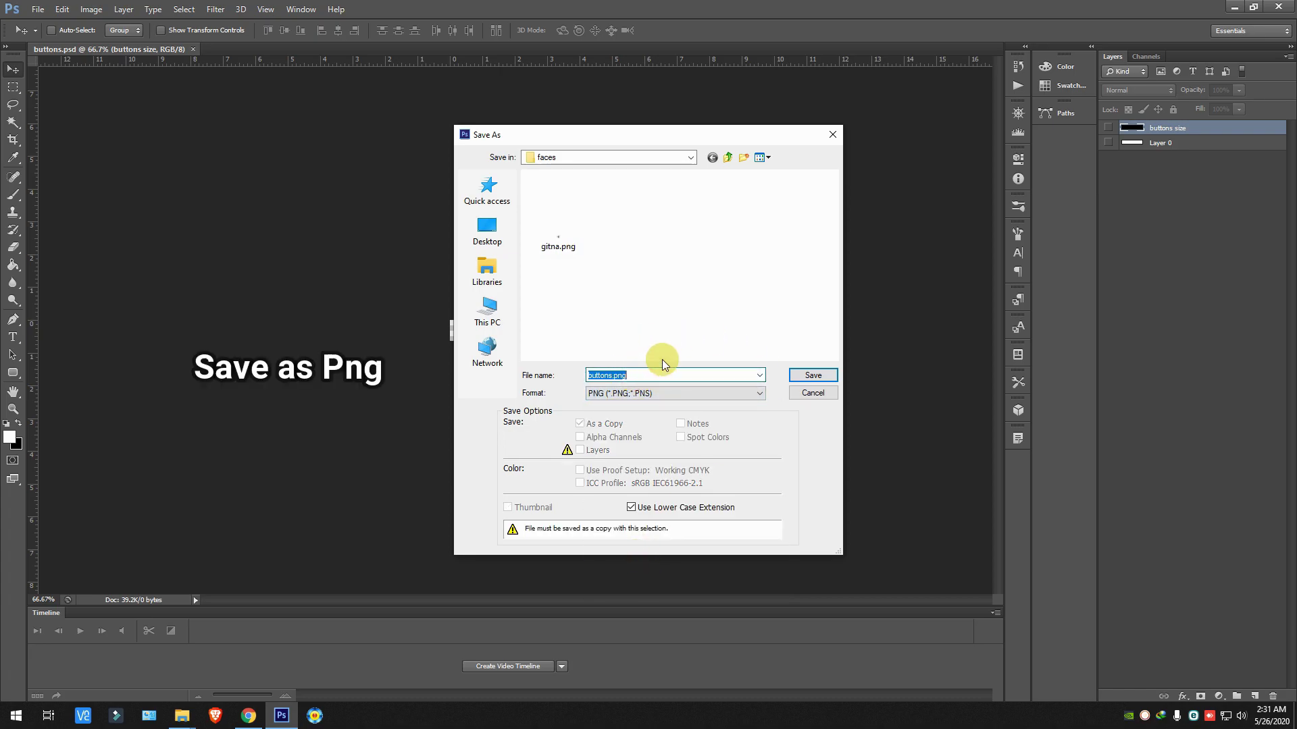
key(Return)
key(Return)
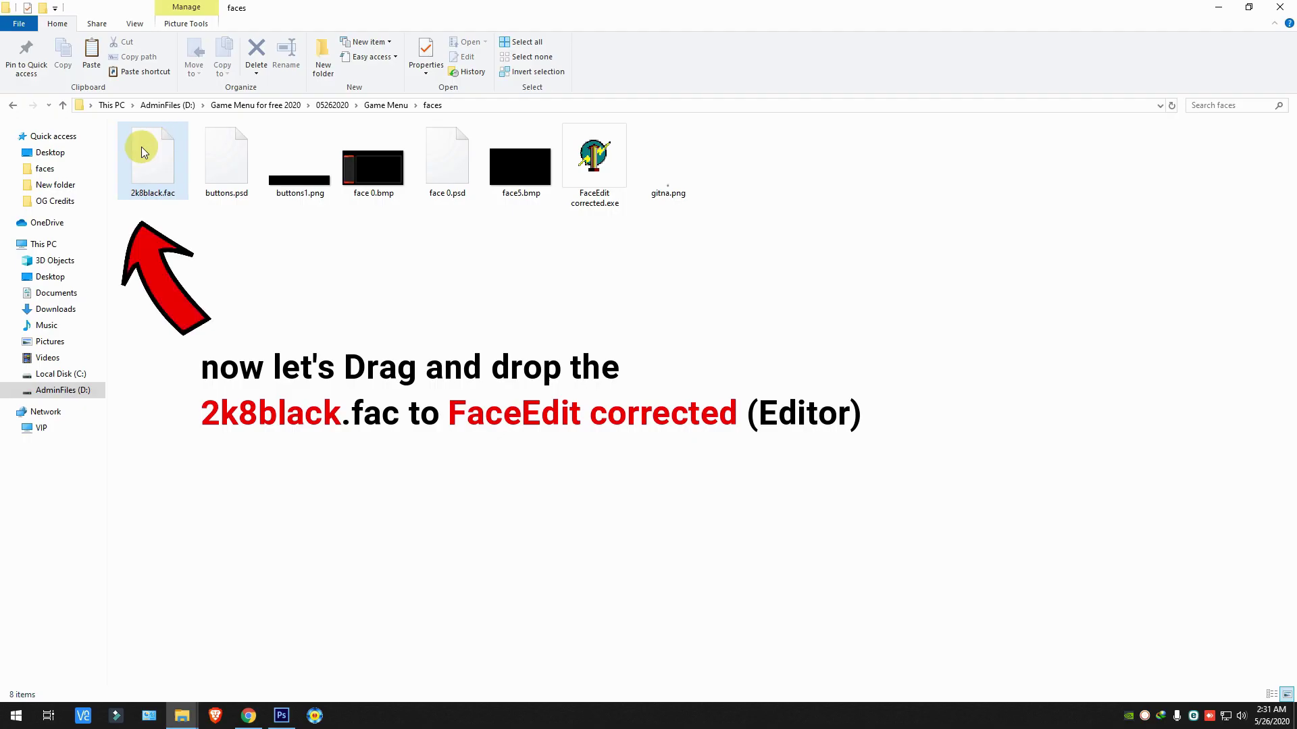
Step: Open 2k8black.fac with FaceEdit corrected.exe and replace the FACEBMP0 image with face 0.bmp
drag(144, 152, 595, 163)
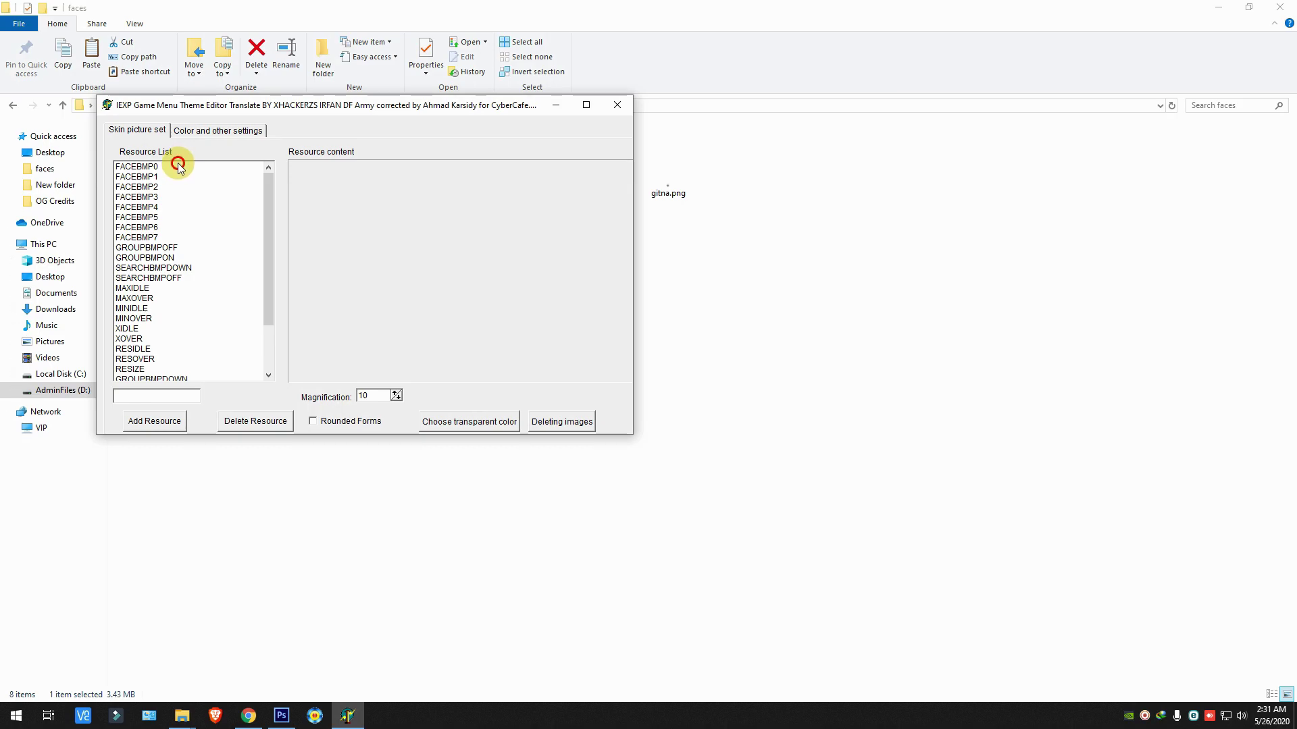
click(176, 166)
double_click(440, 217)
click(548, 261)
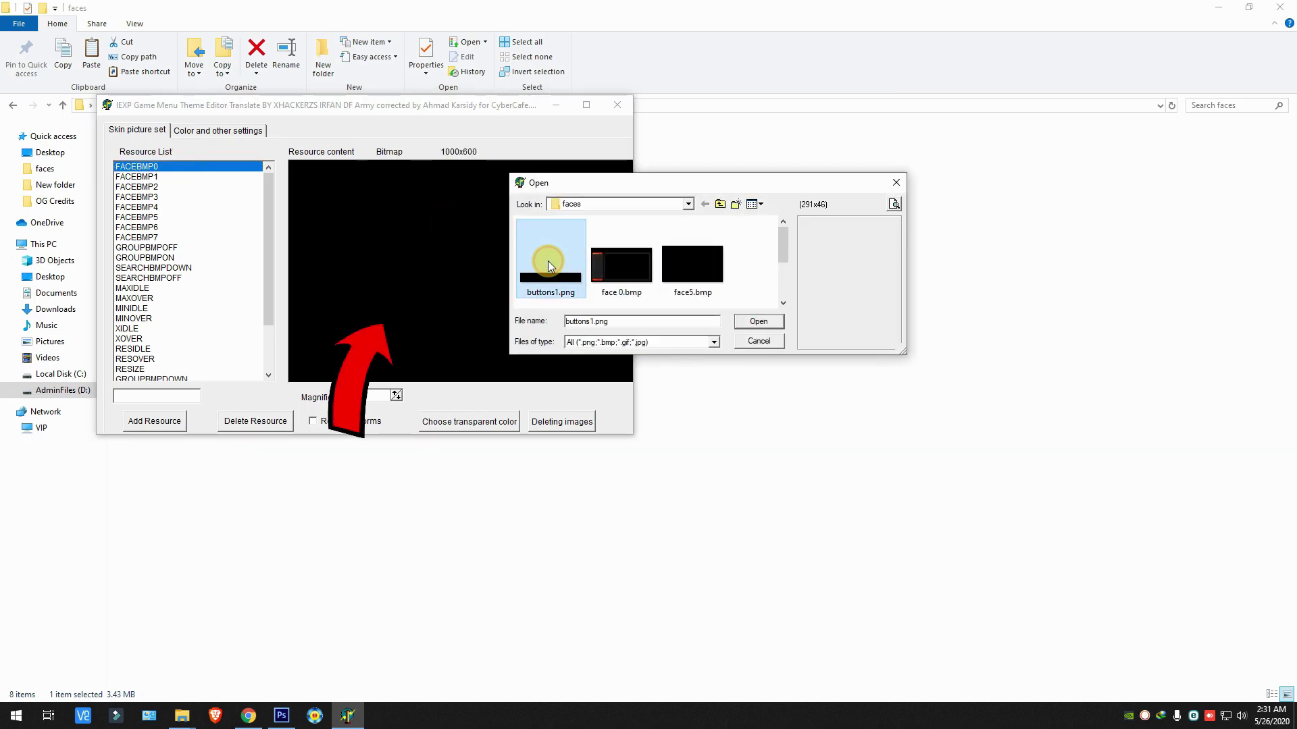
double_click(618, 260)
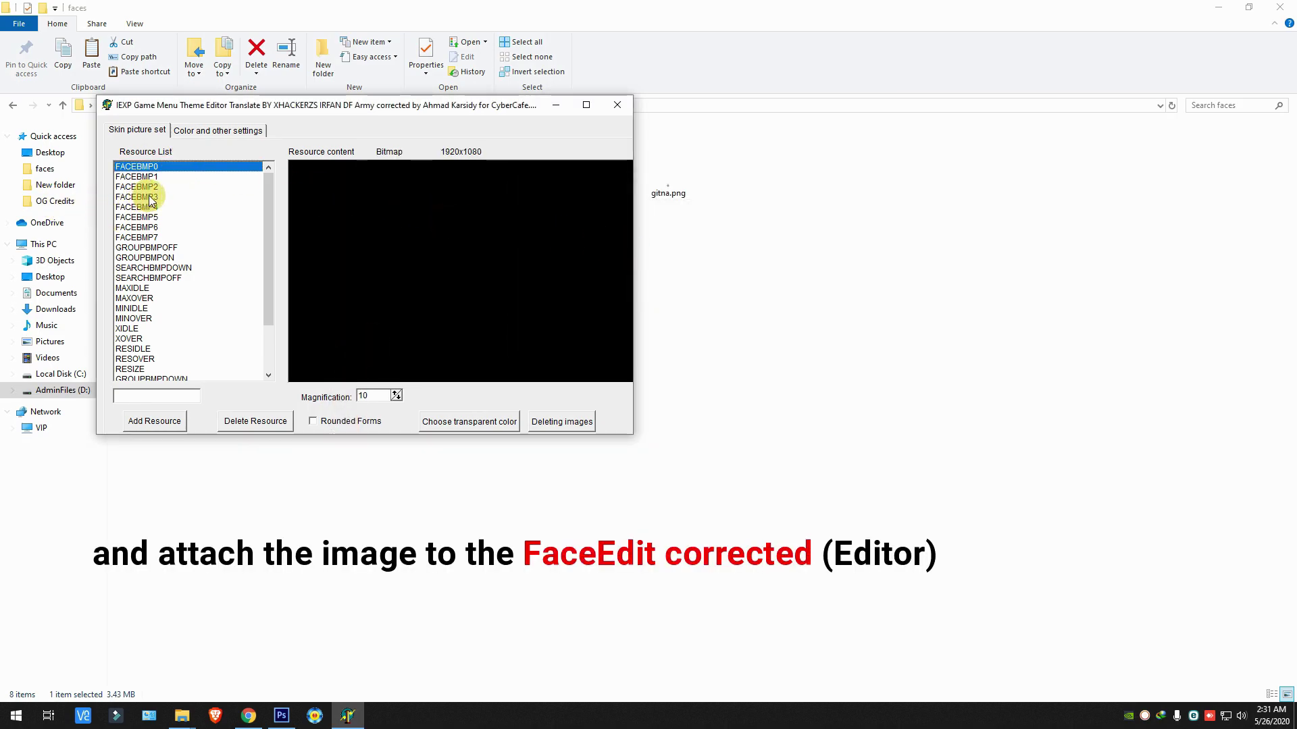
Step: Replace the GROUPBMPOFF, GROUPBMPON, SEARCHBMPDOWN and GROUPBMPSEL images with buttons1.png
click(168, 247)
double_click(508, 241)
double_click(534, 274)
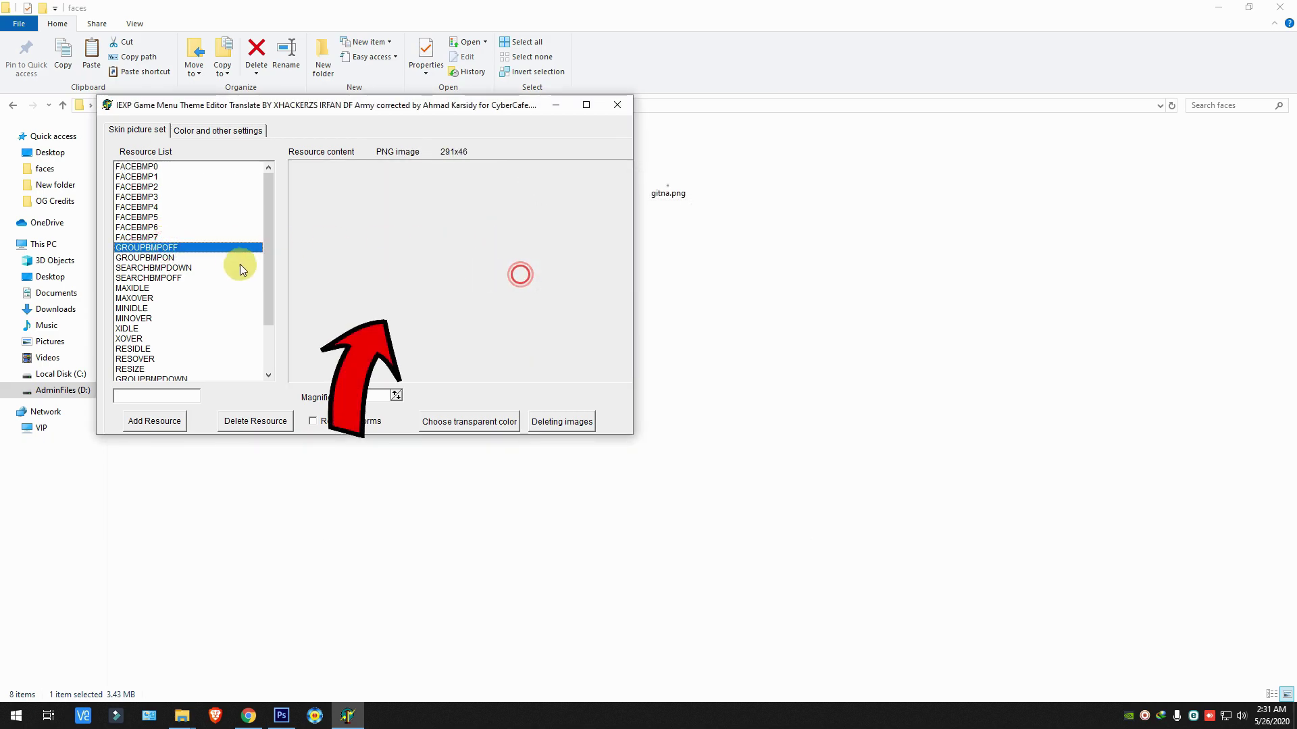
double_click(466, 252)
double_click(532, 262)
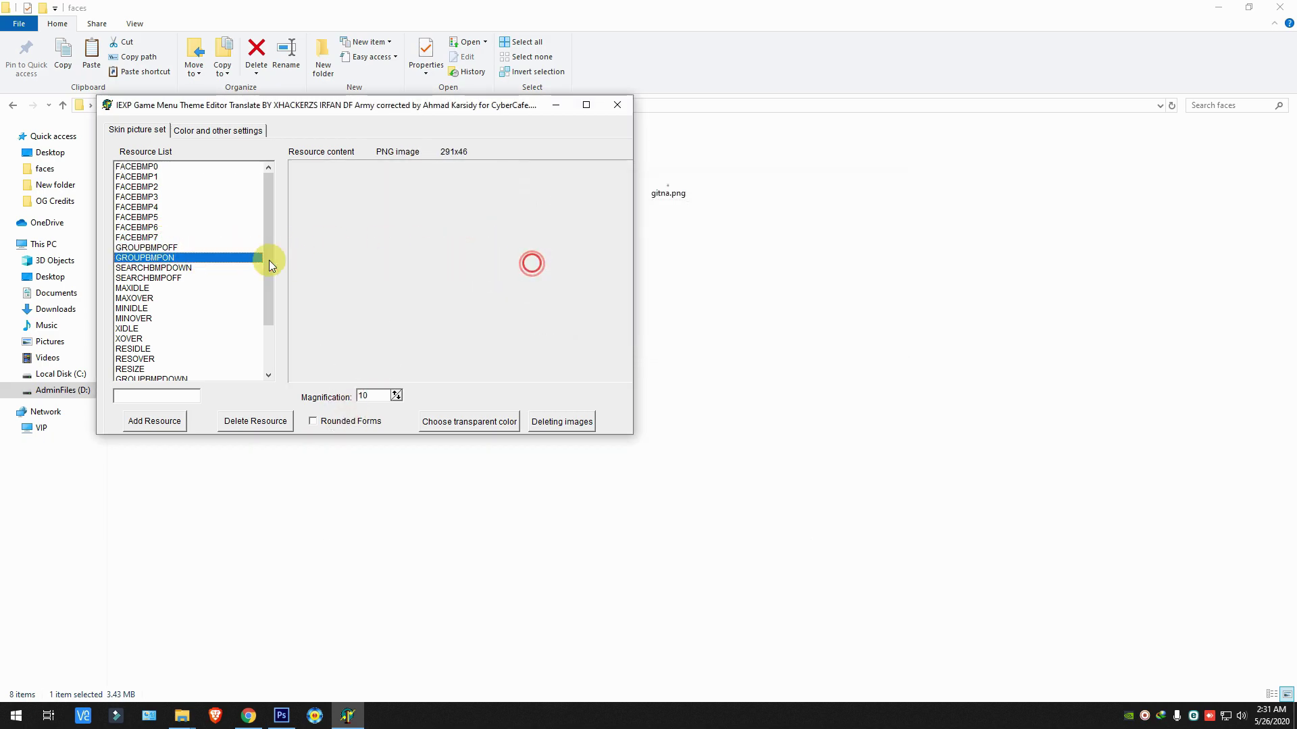
click(171, 269)
double_click(454, 265)
double_click(549, 265)
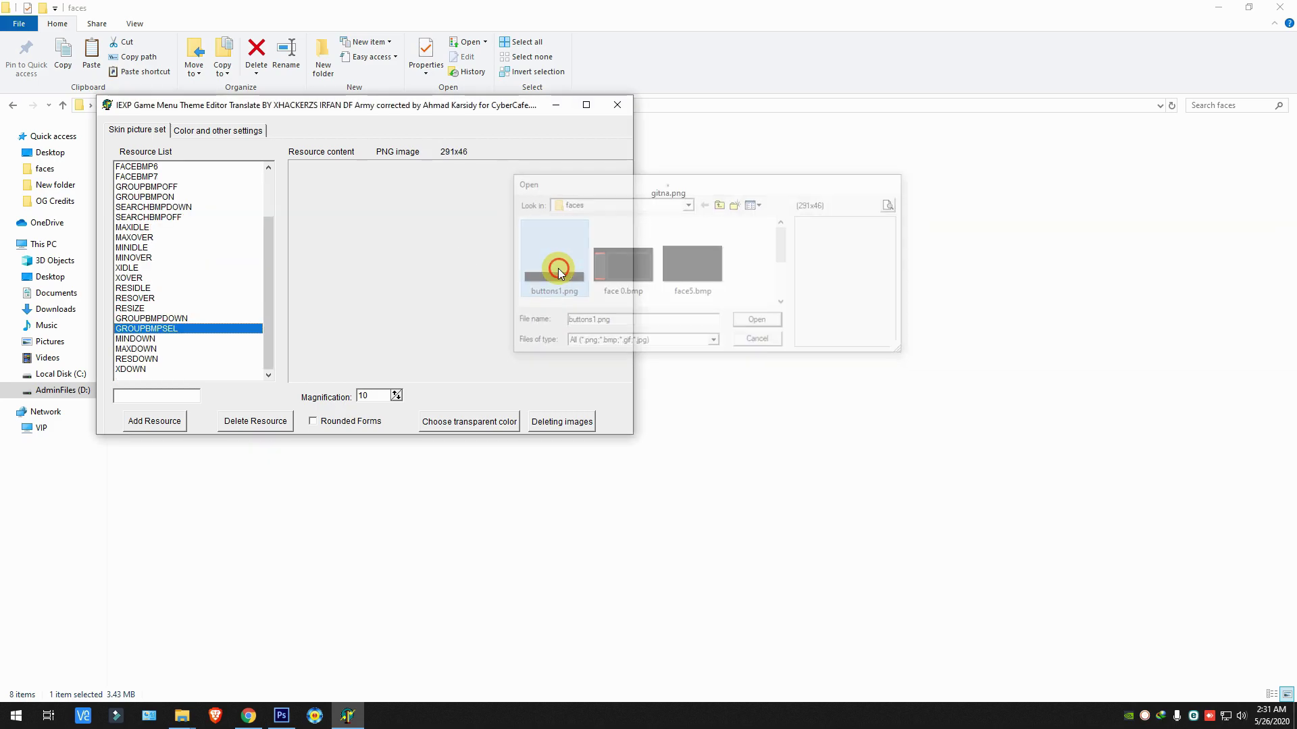
Step: Close the theme editor with its changes saved and open the game menu to preview the theme
click(614, 106)
click(612, 394)
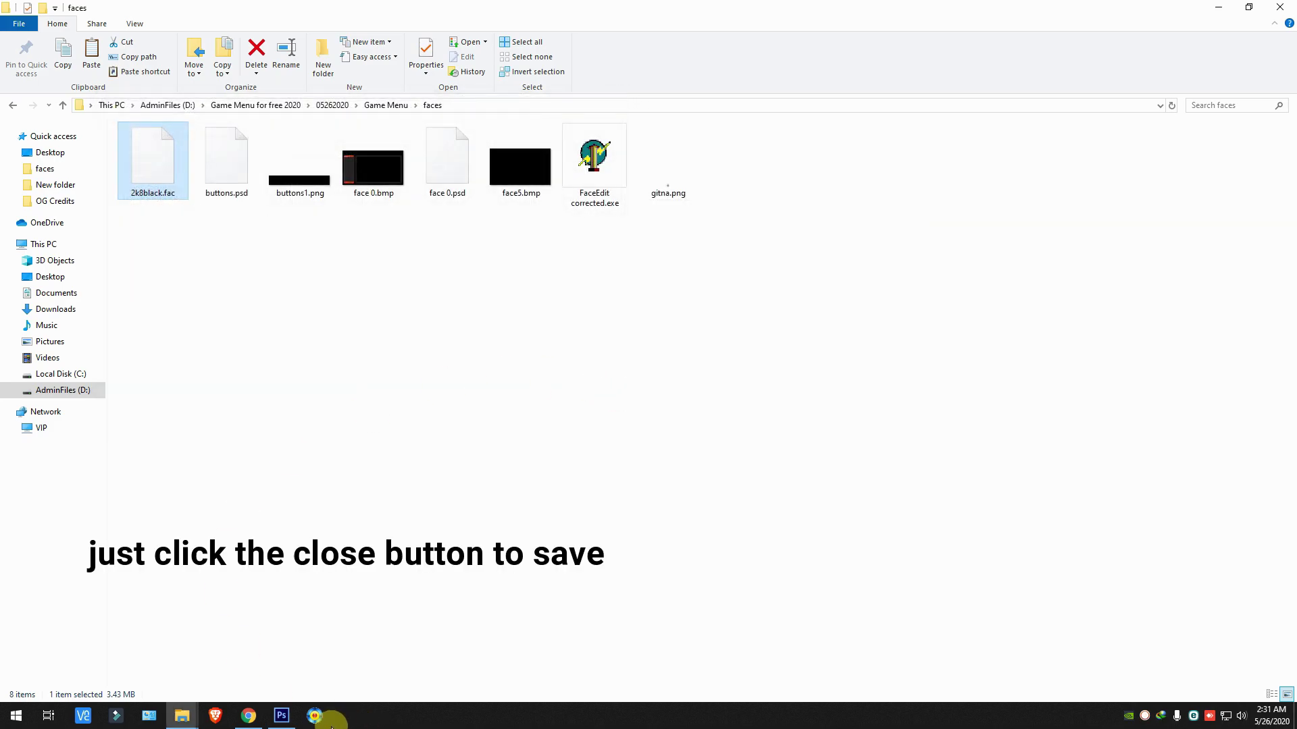
click(312, 715)
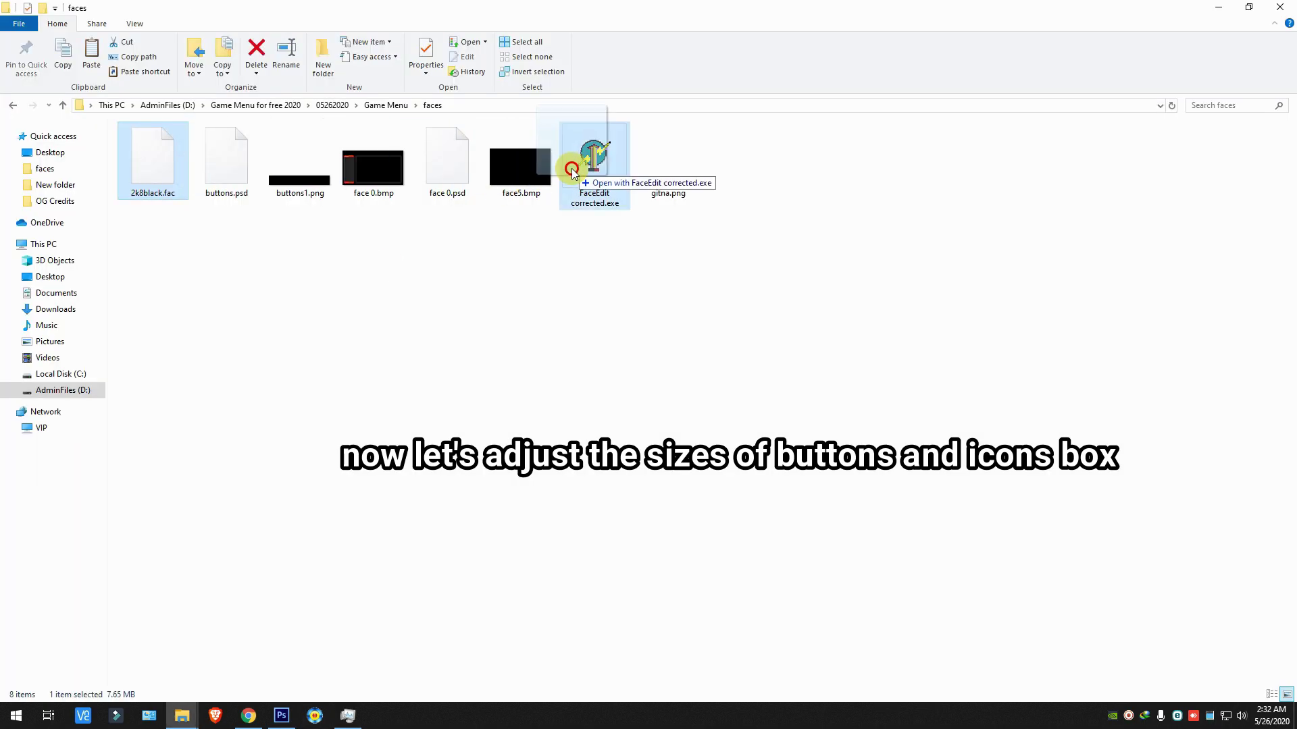
Step: Reopen 2k8black.fac in FaceEdit, set the grouping buttons' left margin to 100 and top margin to 200, and save the theme
double_click(570, 136)
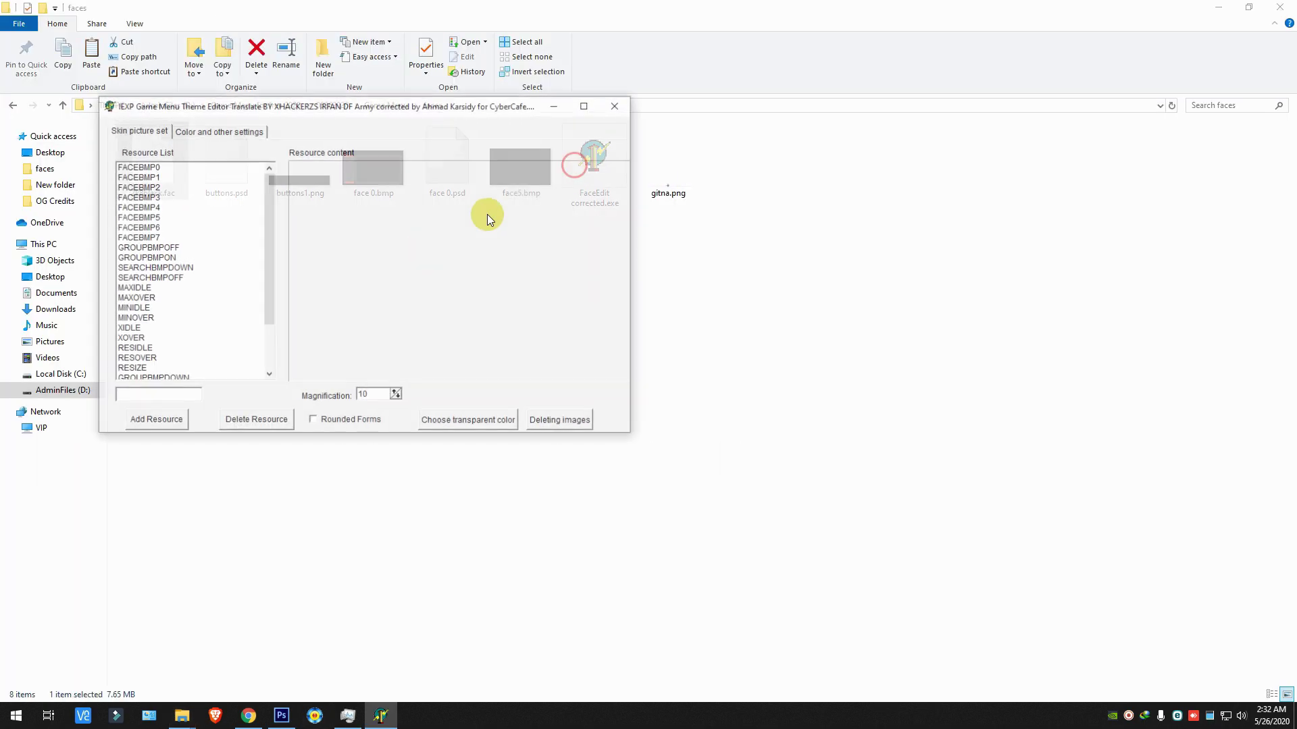
click(164, 168)
click(218, 132)
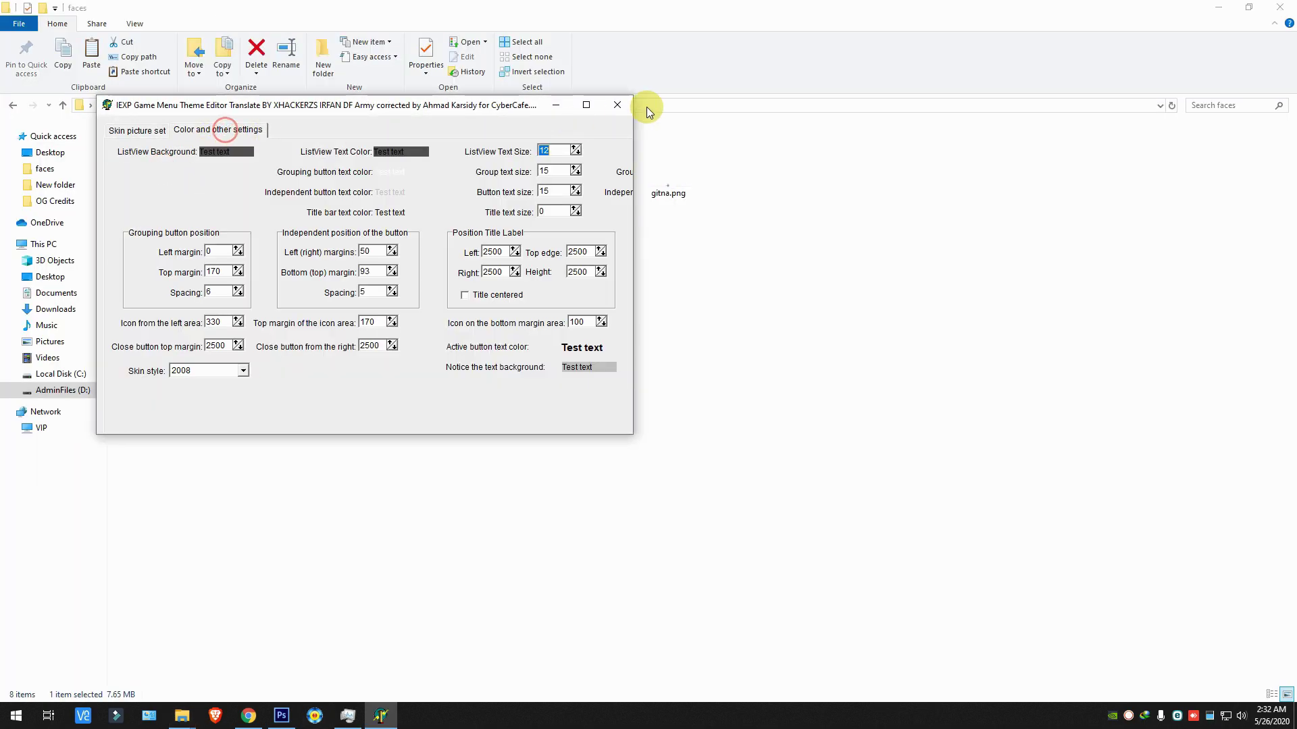
click(574, 107)
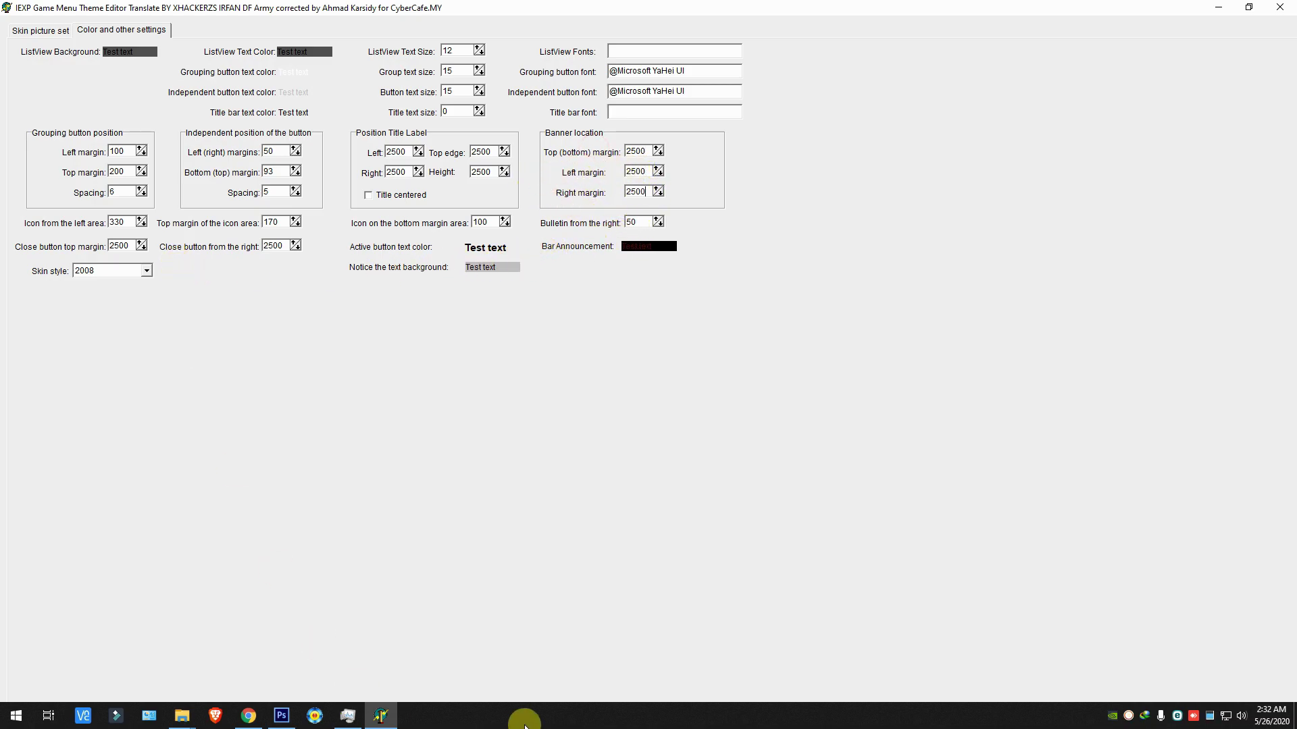
click(1280, 7)
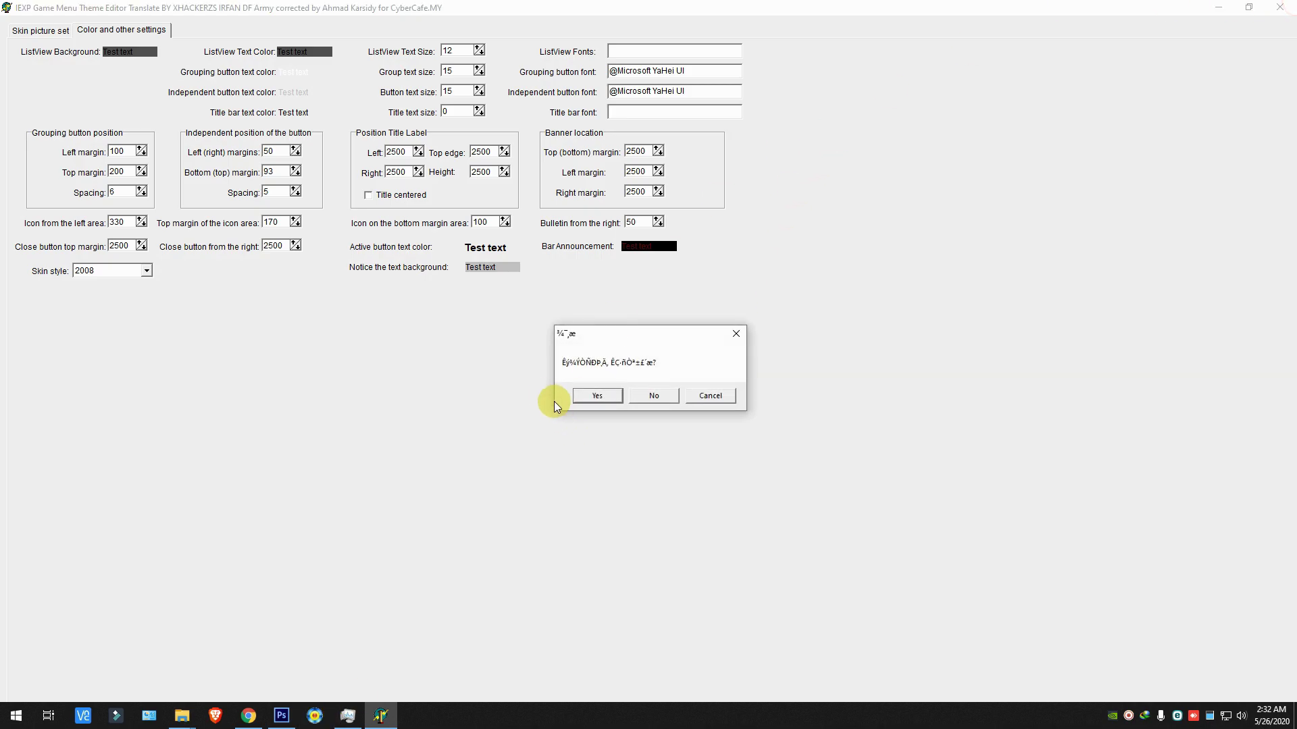
click(594, 394)
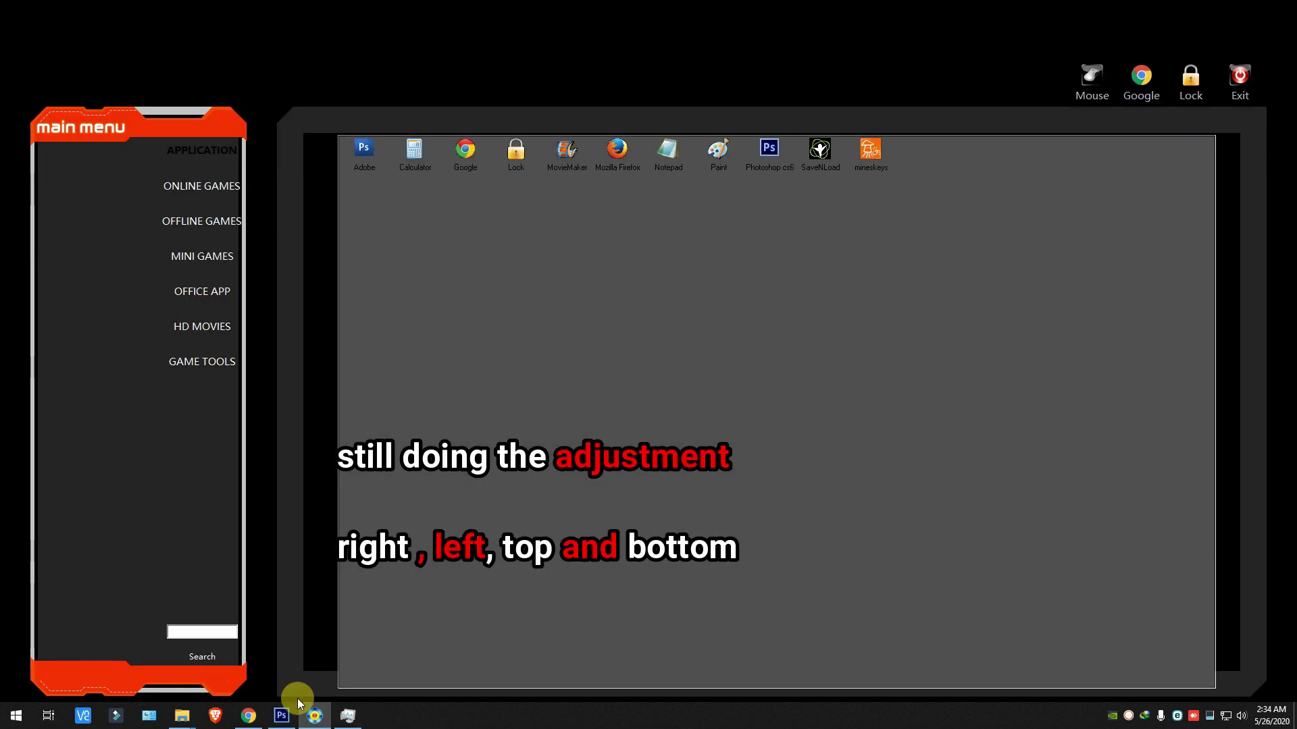
Step: Switch to buttons.psd in Photoshop and save a sample button image as buttons2 sample.png
click(298, 701)
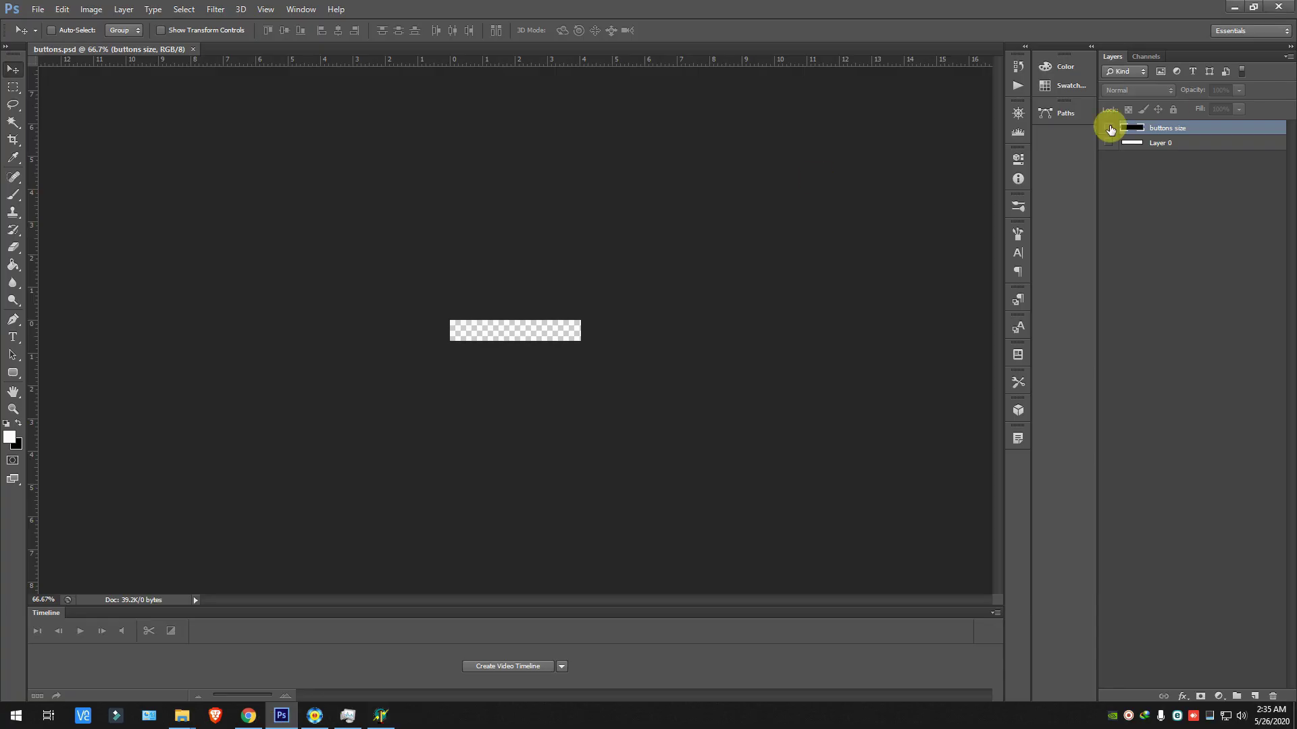
key(ctrl+shift+s)
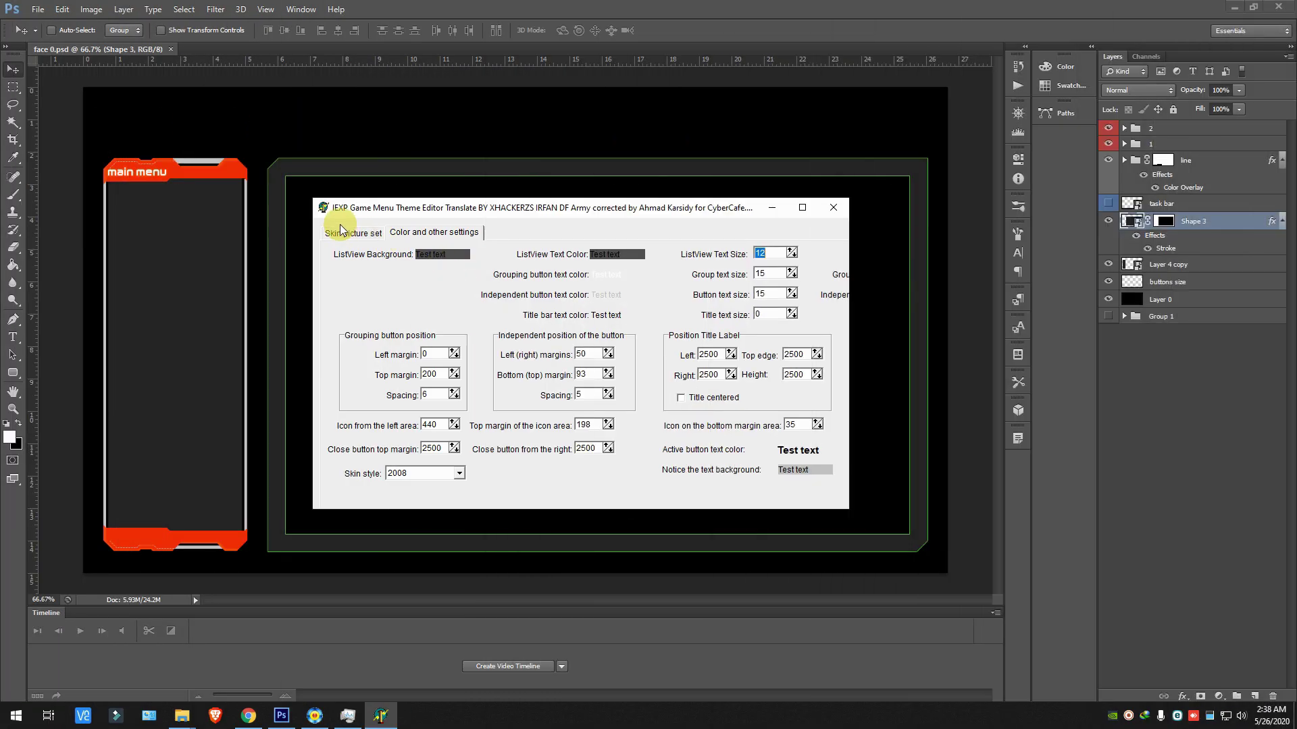
Step: Replace the theme's FACEBMP0 image with face 0.bmp and save the theme to preview it in the game menu
click(341, 229)
click(599, 327)
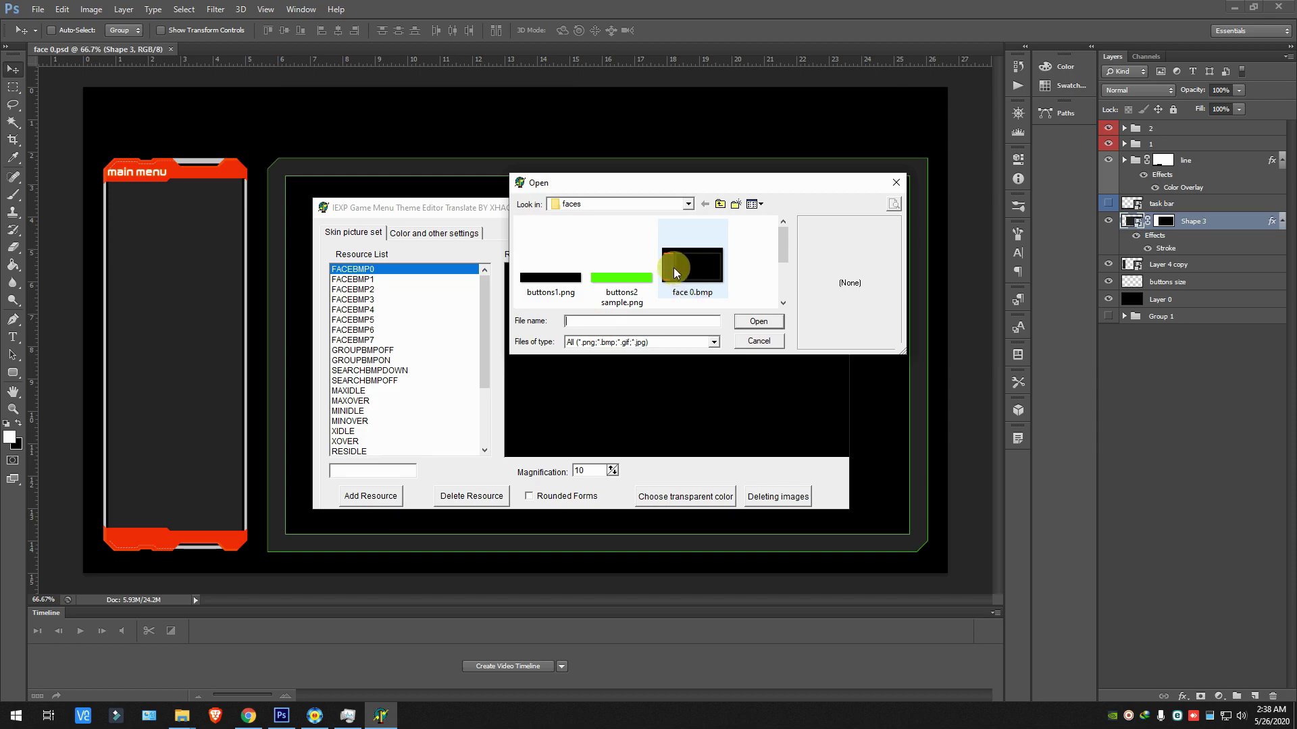
click(670, 266)
click(671, 267)
click(840, 204)
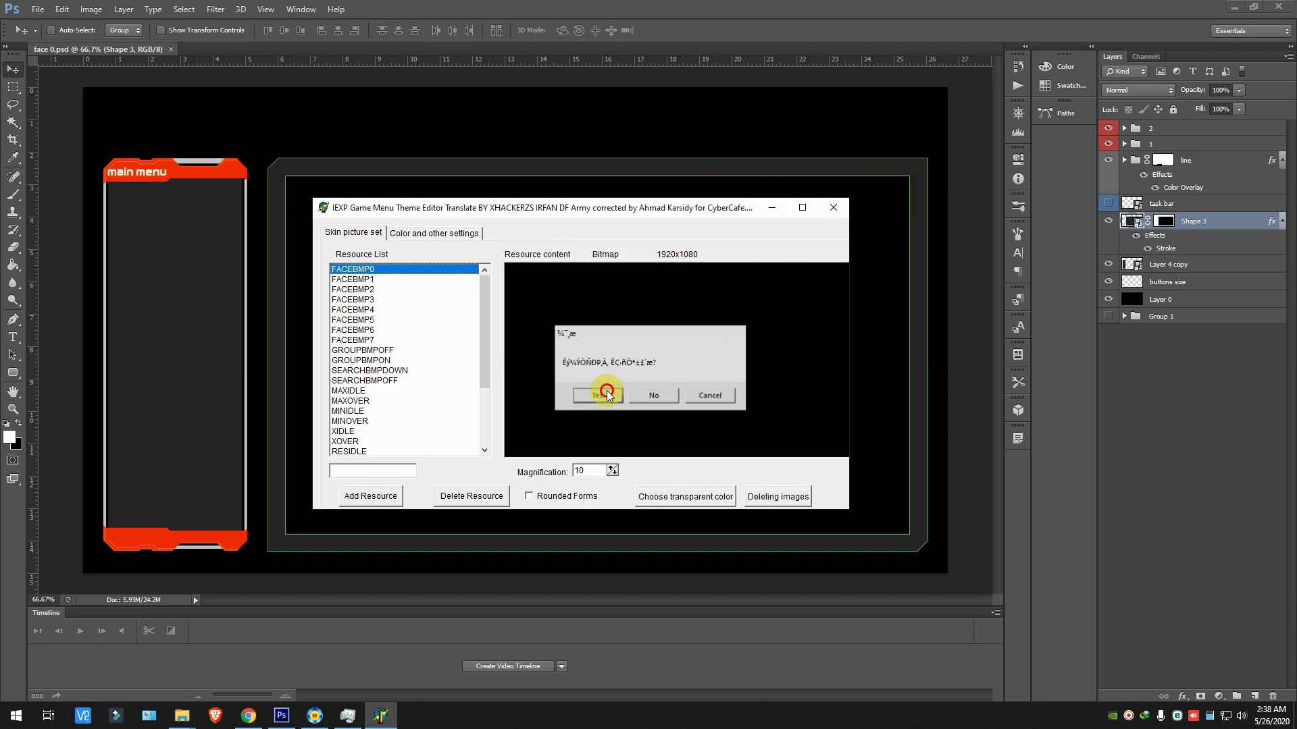
click(602, 391)
click(313, 717)
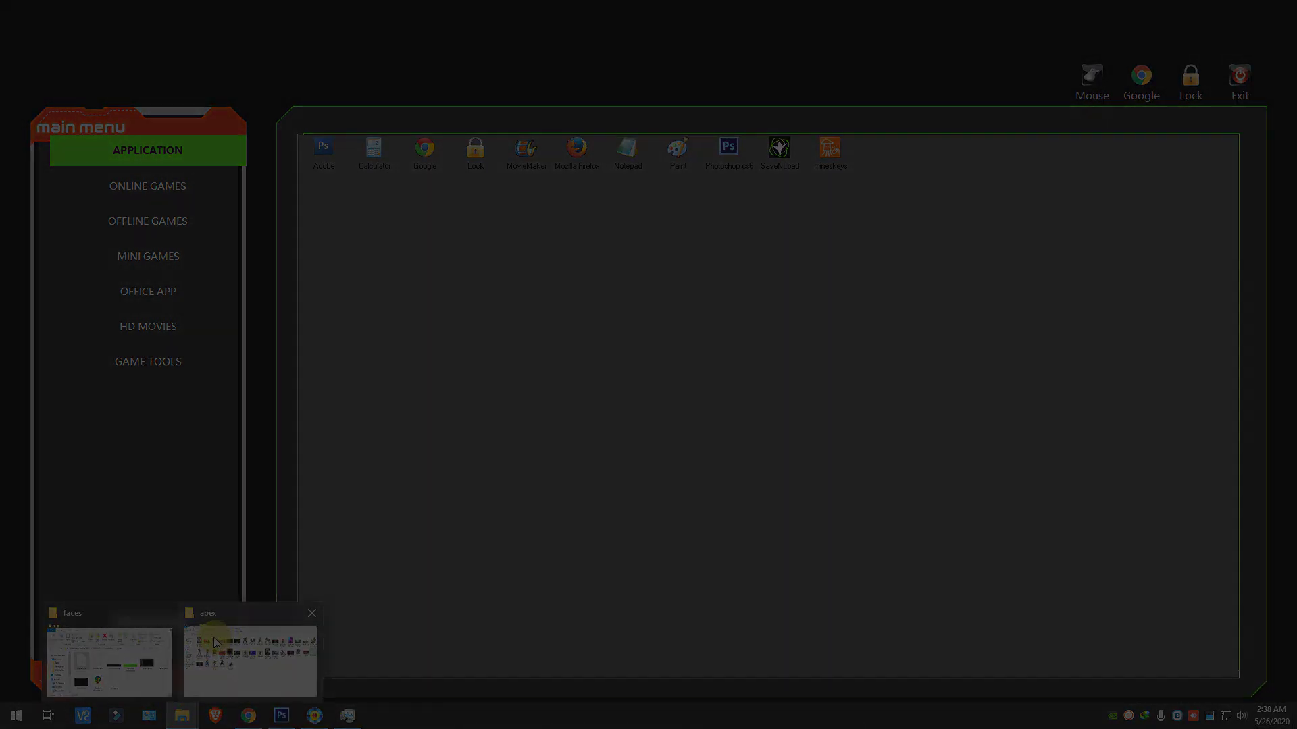
Step: Extend the light gray Shape 3 trim along the content panel's top edge and convert it to a smart object
click(715, 333)
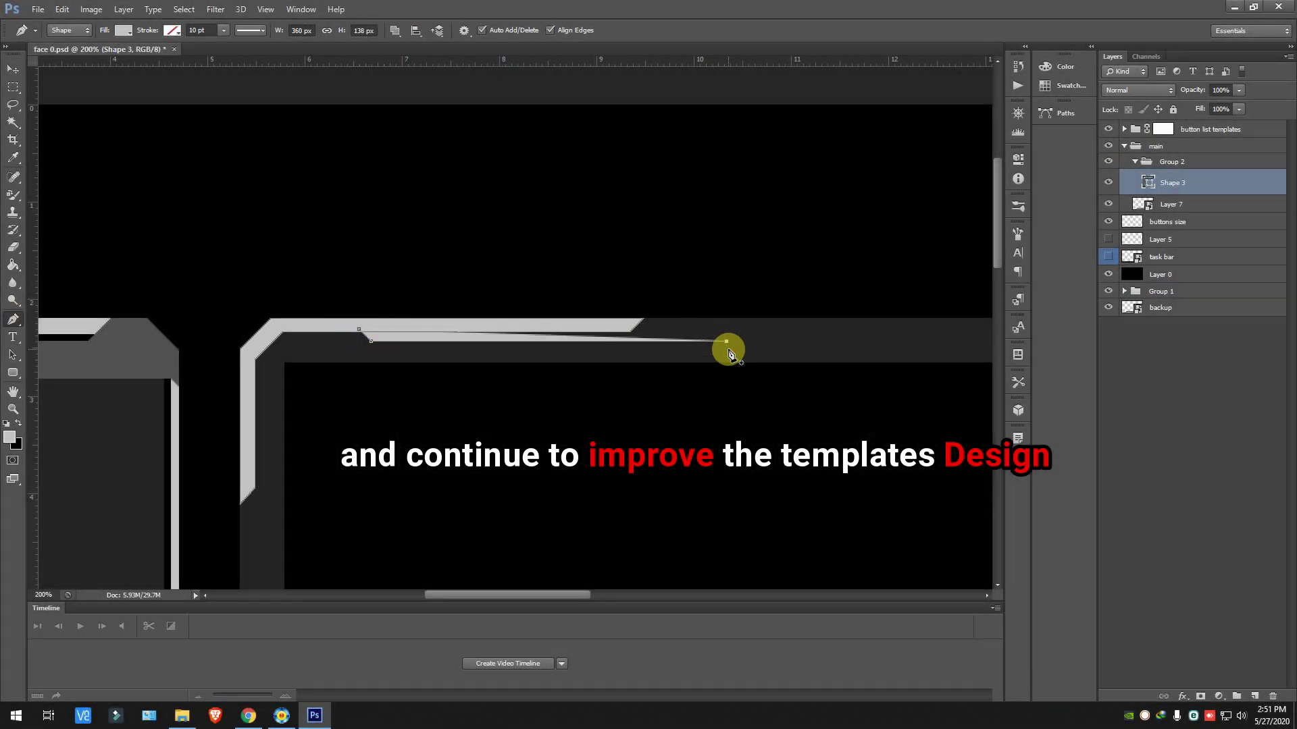
key(ctrl+plus)
right_click(1188, 177)
click(1123, 274)
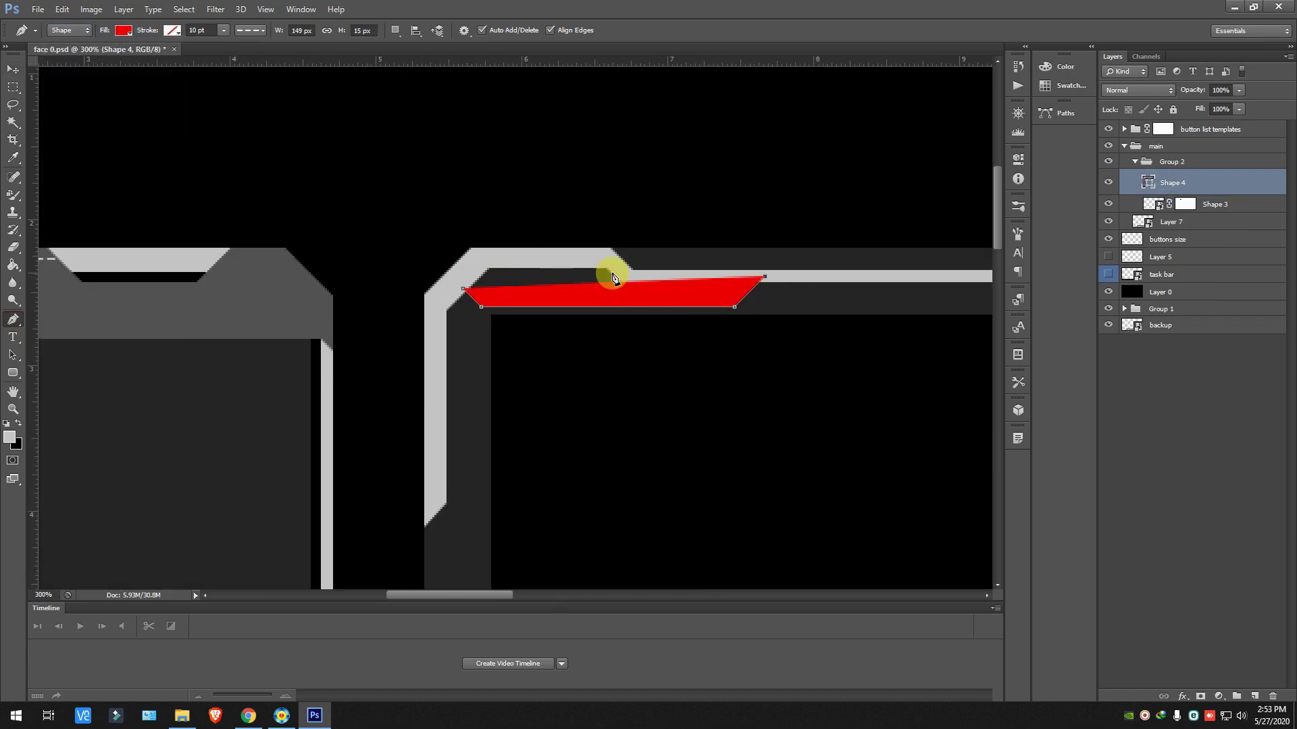
Step: Place the red Shape 4 behind the light trim at the panel's top-left corner and change its fill to dark gray
key(v)
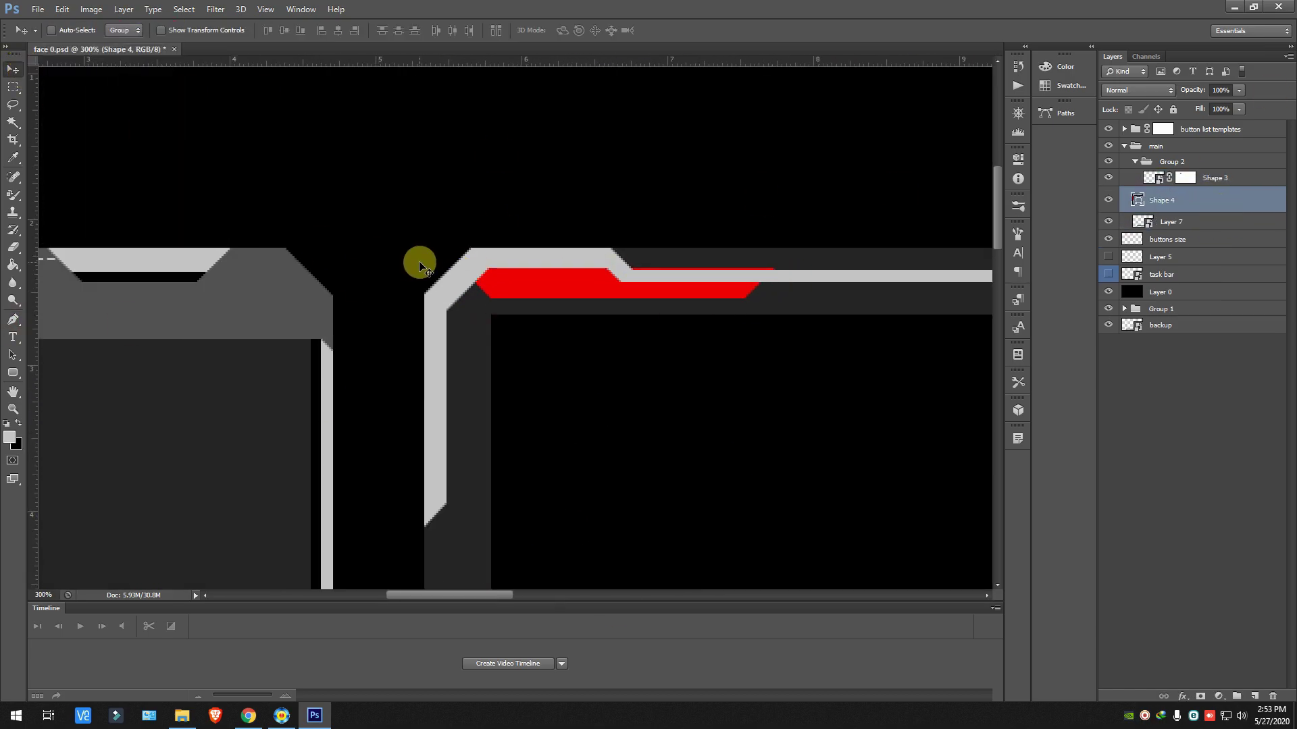
key(a)
click(132, 30)
click(179, 121)
key(v)
key(ctrl+minus)
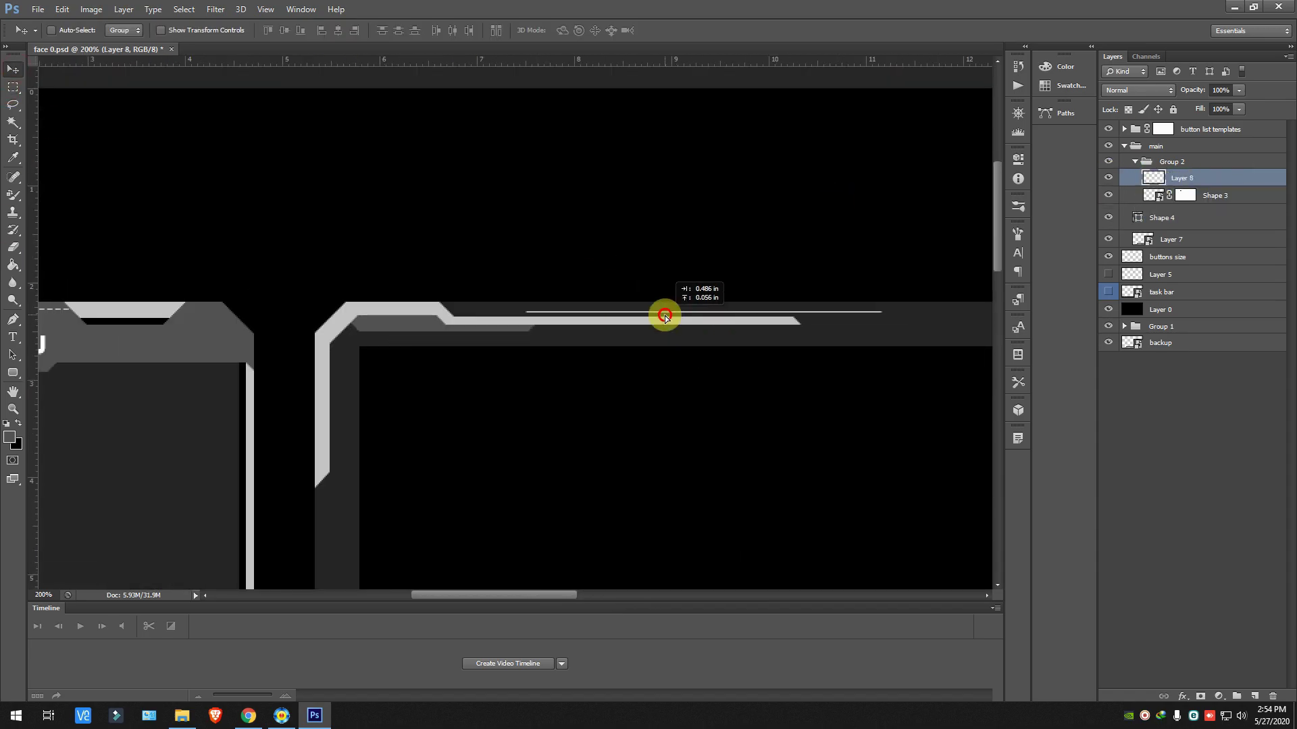
Step: Place a copy of Layer 8's thin light line offset along the panel's top trim and add a new layer above it
drag(660, 313, 735, 349)
key(ctrl+shift+alt+n)
Step: Choose a round detail brush and stamp dark circular marks on the trim at the content panel's top-left corner
key(b)
right_click(432, 291)
double_click(574, 428)
scroll(326, 281, up, 2)
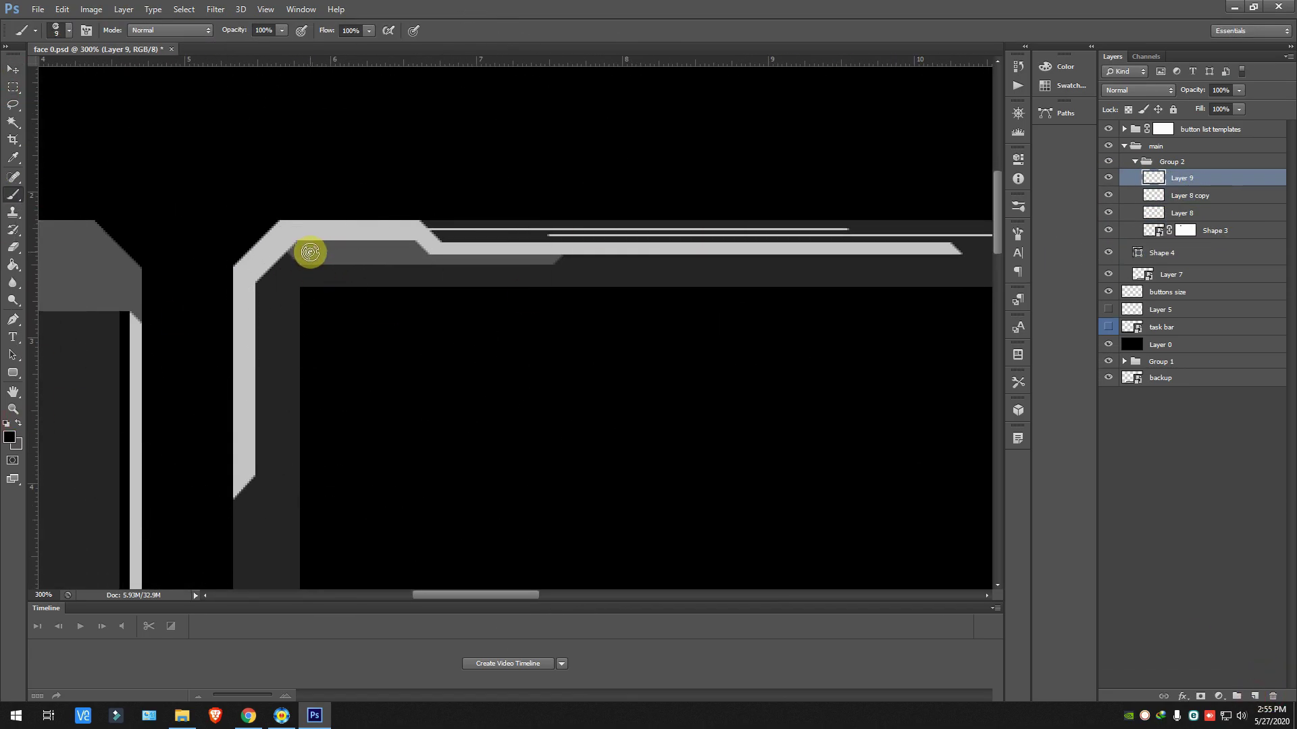
scroll(310, 252, up, 1)
click(334, 230)
click(351, 230)
Step: Paint a short dark line with a dot on the gray corner shape and stamp a circle near the vertical trim's lower end
right_click(383, 271)
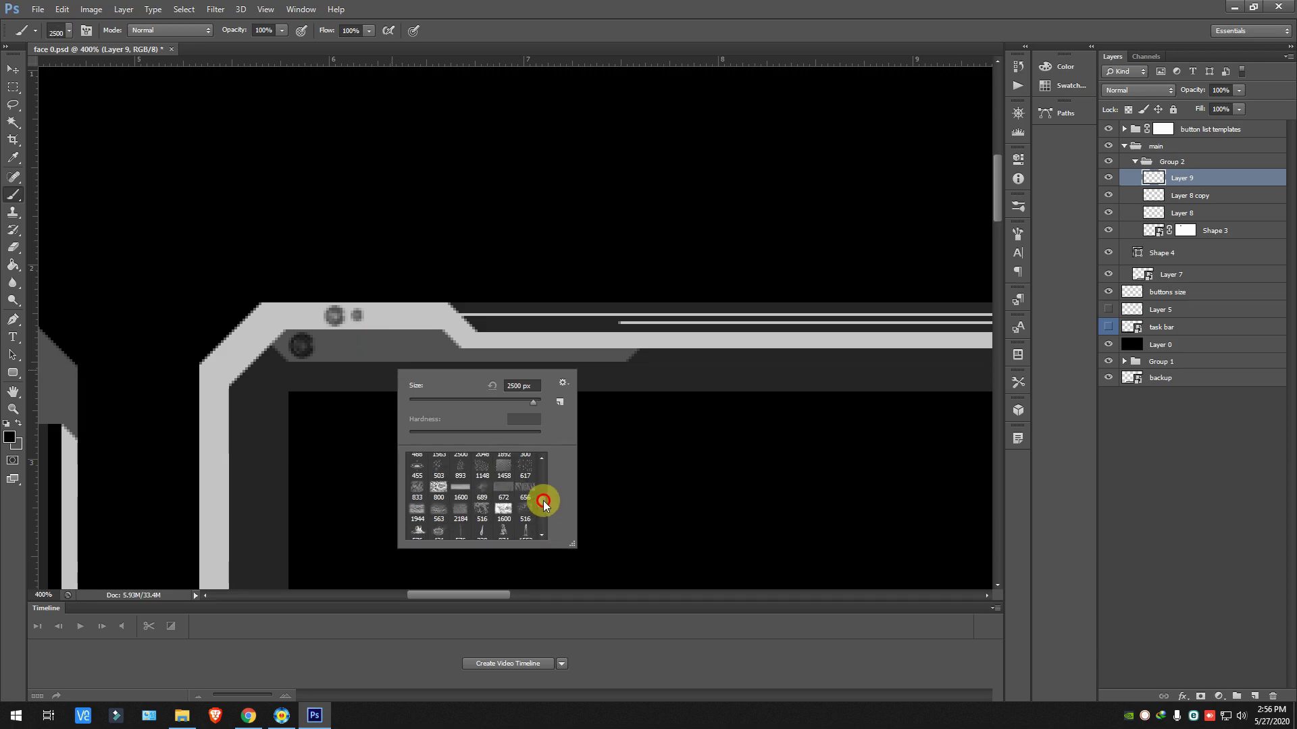
key(Escape)
drag(336, 346, 409, 346)
scroll(391, 368, down, 1)
right_click(452, 223)
key(Escape)
click(298, 368)
key(v)
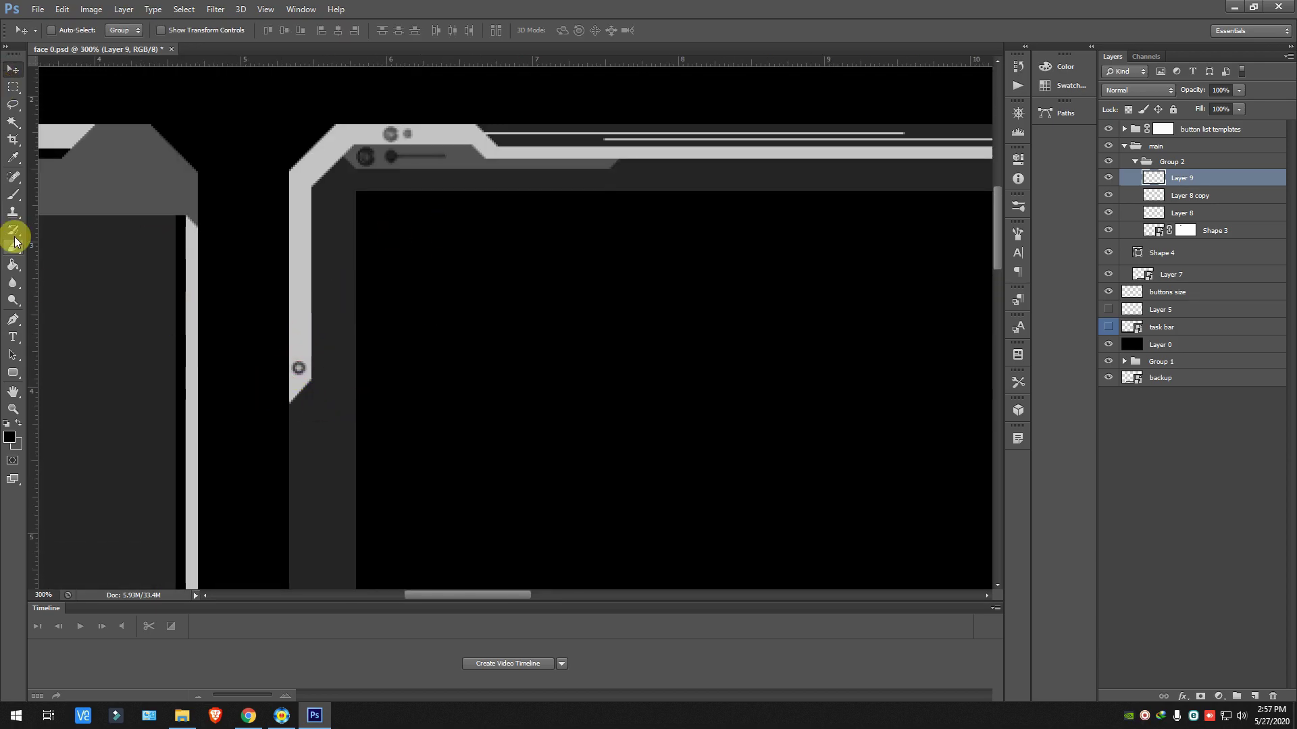
Step: Stamp two more circular brush marks in a column near the lower end of the light vertical trim
key(b)
scroll(298, 338, up, 2)
click(297, 413)
click(298, 398)
scroll(350, 457, up, 1)
scroll(351, 457, down, 1)
drag(811, 283, 307, 410)
Step: Start a white pen shape just below the slanted lower end of the content panel's vertical trim
click(18, 424)
right_click(508, 390)
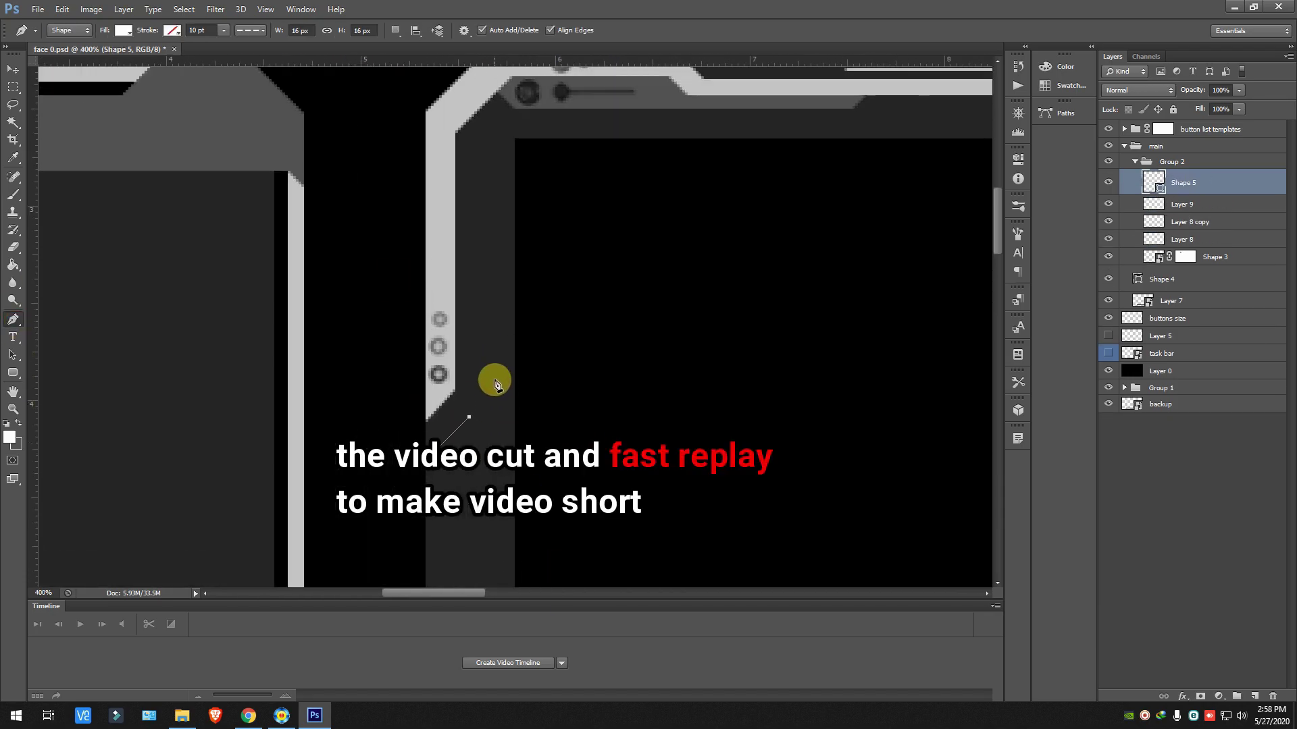
click(498, 174)
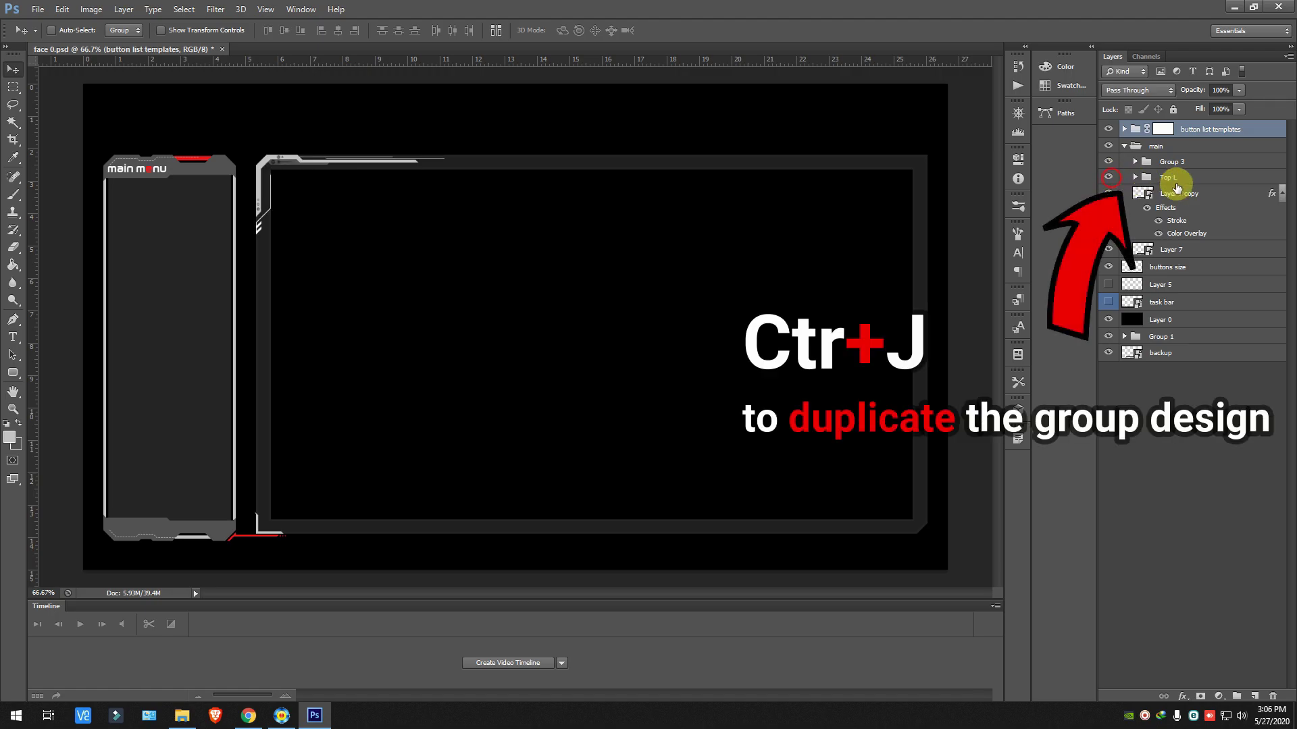
Step: Duplicate the Top L corner group and flip the copy horizontally
click(1176, 180)
key(ctrl+j)
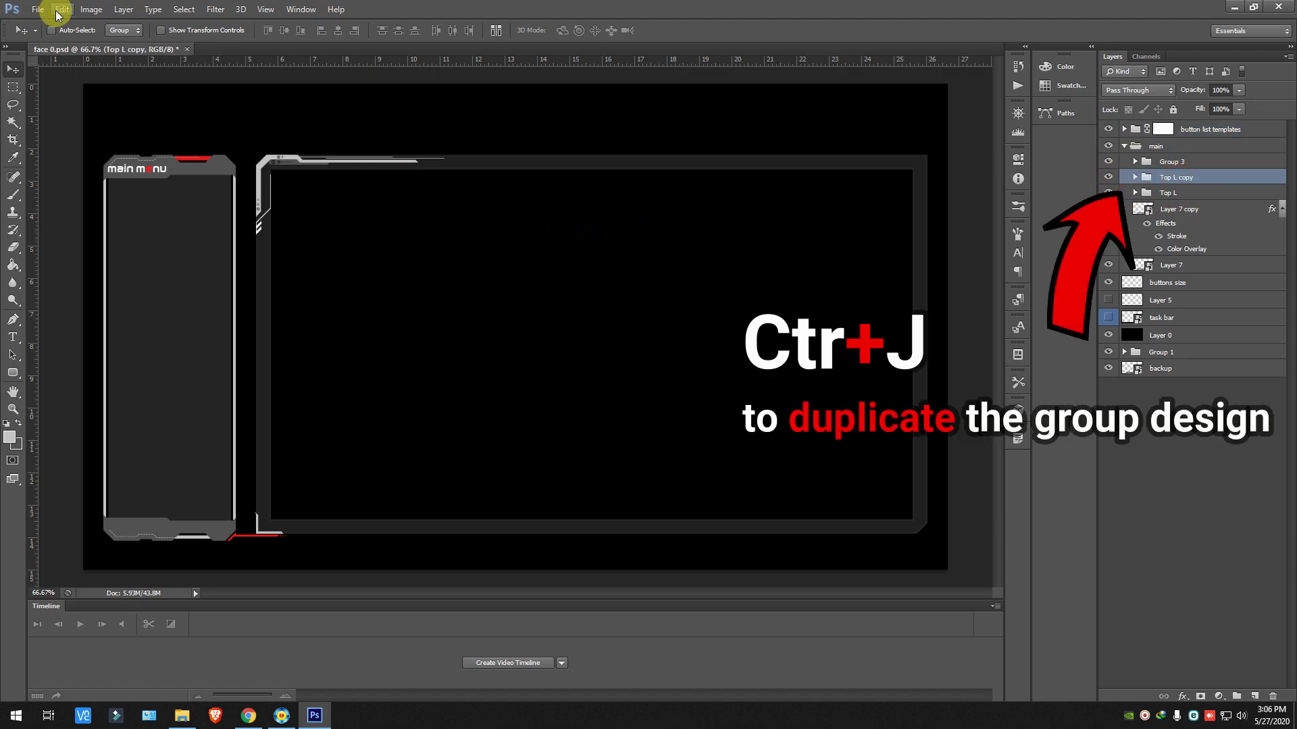
click(62, 8)
mouse_move(203, 273)
click(313, 419)
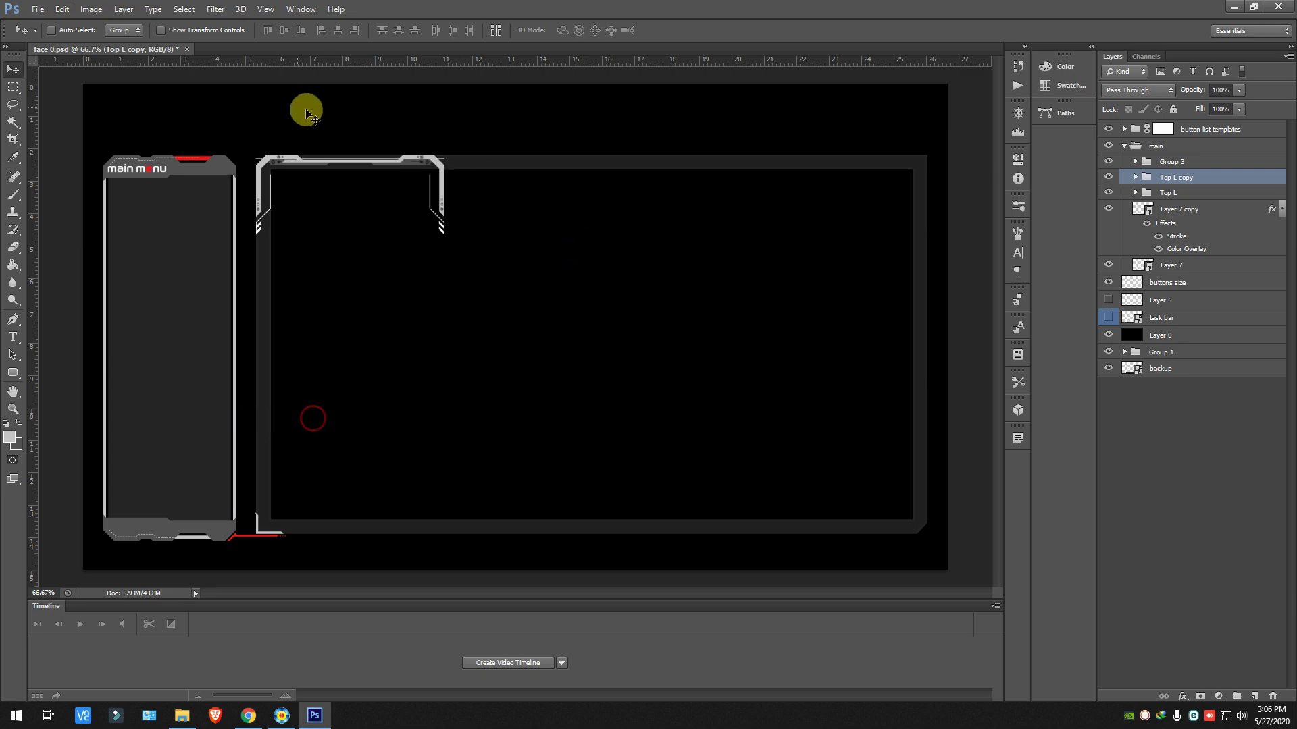
Step: Flip the Top L copy vertically and move it toward the content panel's bottom-right corner
click(63, 9)
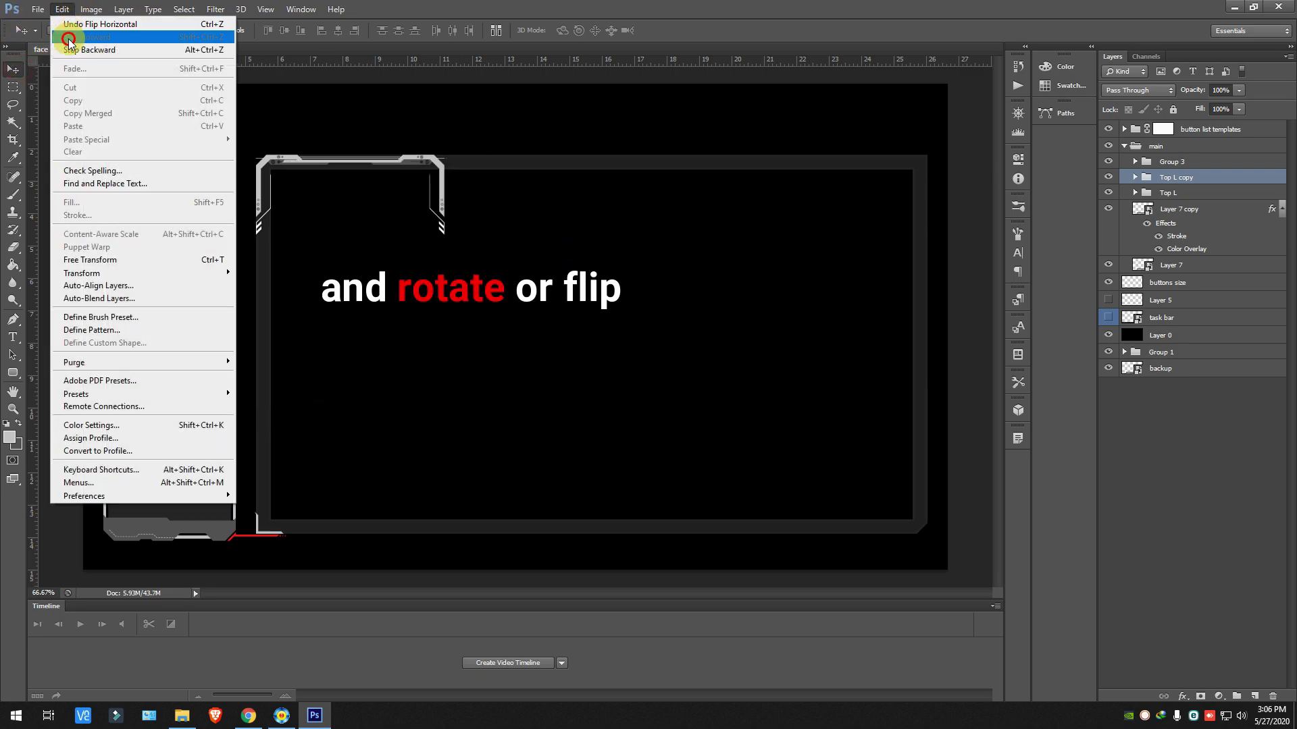
mouse_move(225, 281)
click(279, 431)
drag(636, 381, 902, 505)
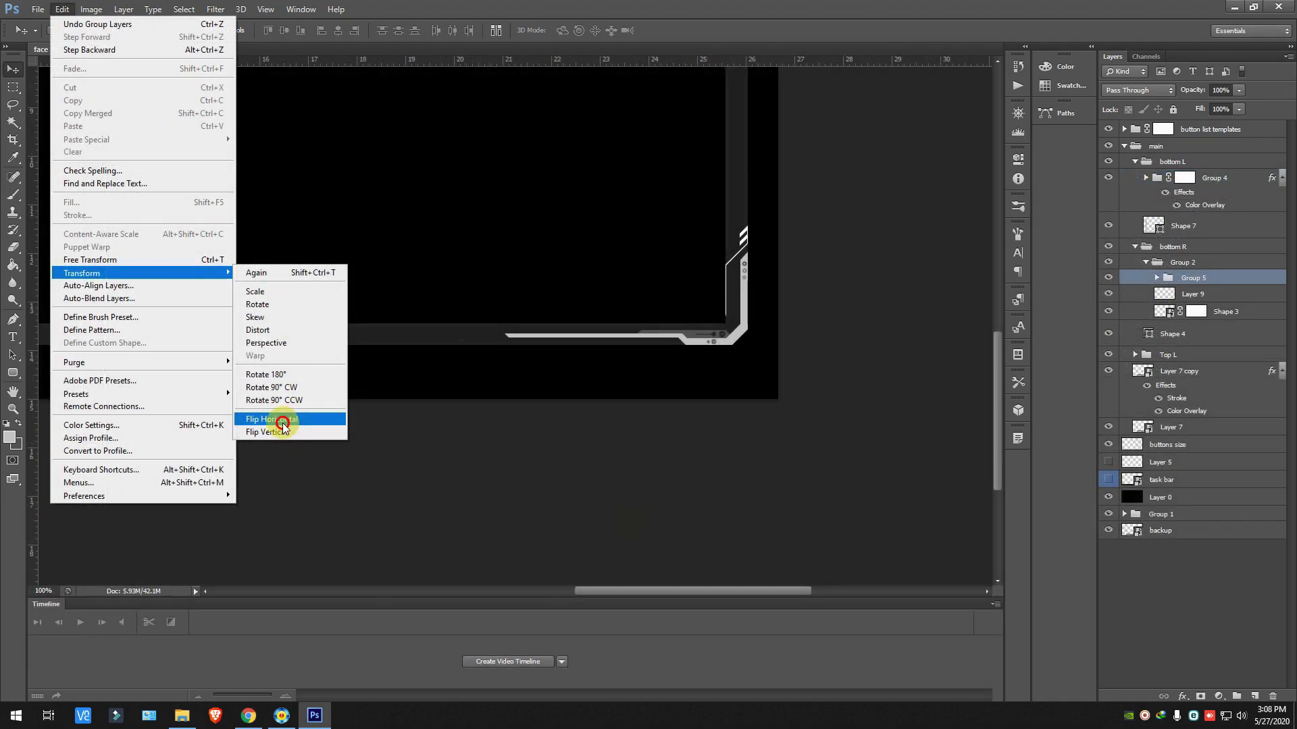
Step: Flip Group 5's striped line accent horizontally and move it straight up about 0.6 in along the panel's right edge
click(283, 424)
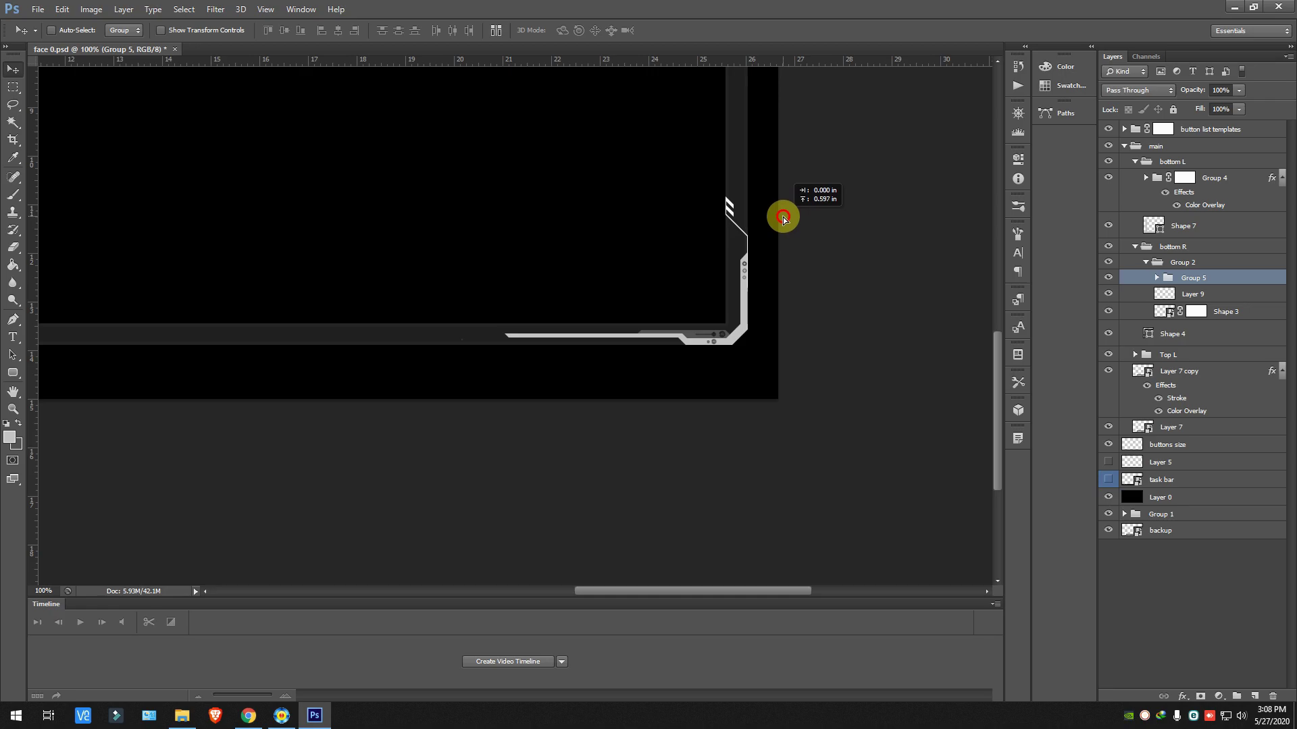
drag(785, 212, 785, 212)
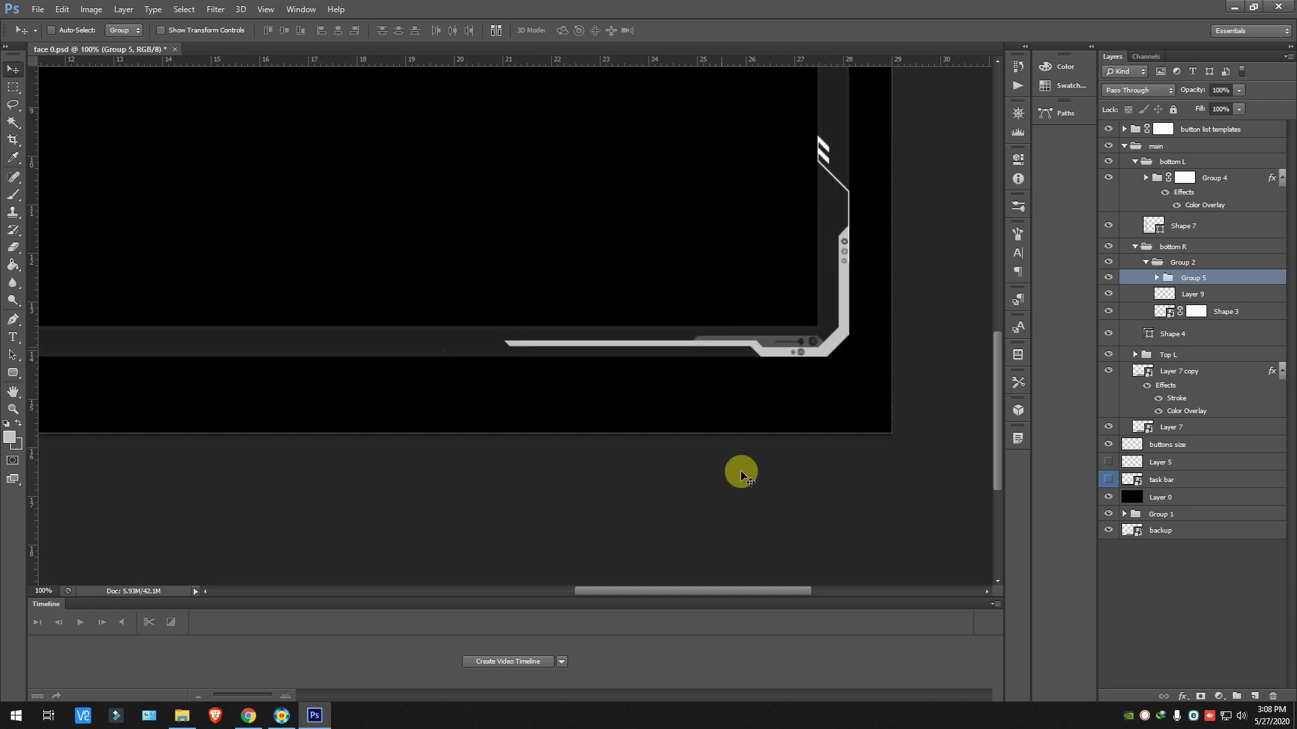
Step: Draw a bent red bar beside the light vertical trim in the panel's bottom-right corner and a short slanted red bar beneath it
key(ctrl+plus)
drag(747, 592, 781, 448)
scroll(804, 386, up, 2)
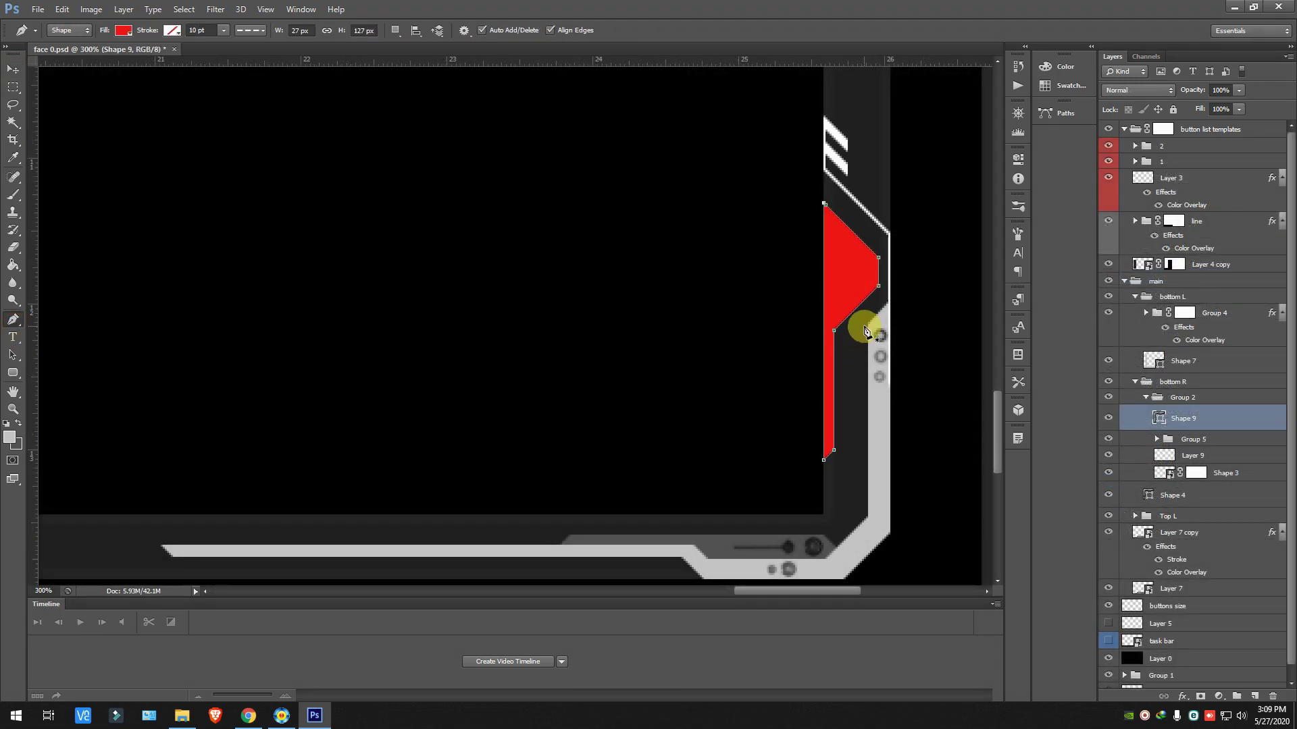
click(867, 325)
click(843, 450)
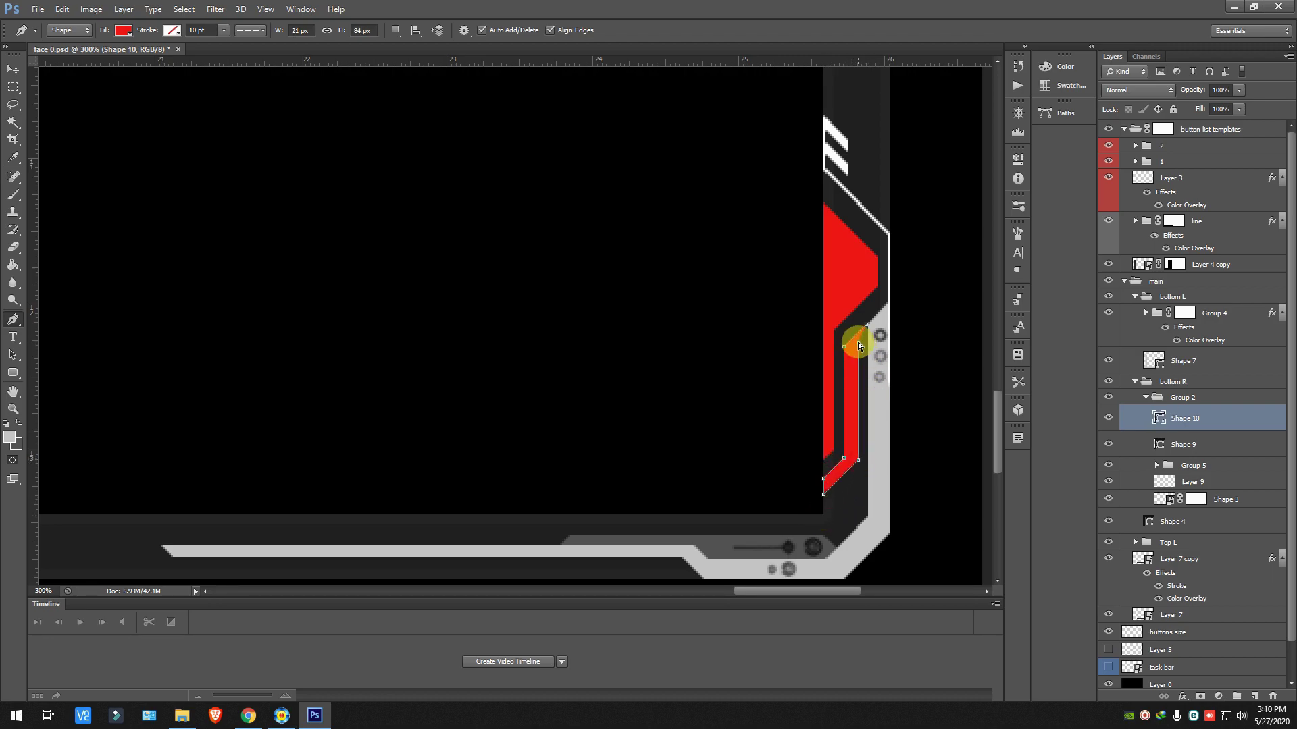
scroll(871, 378, down, 3)
click(823, 413)
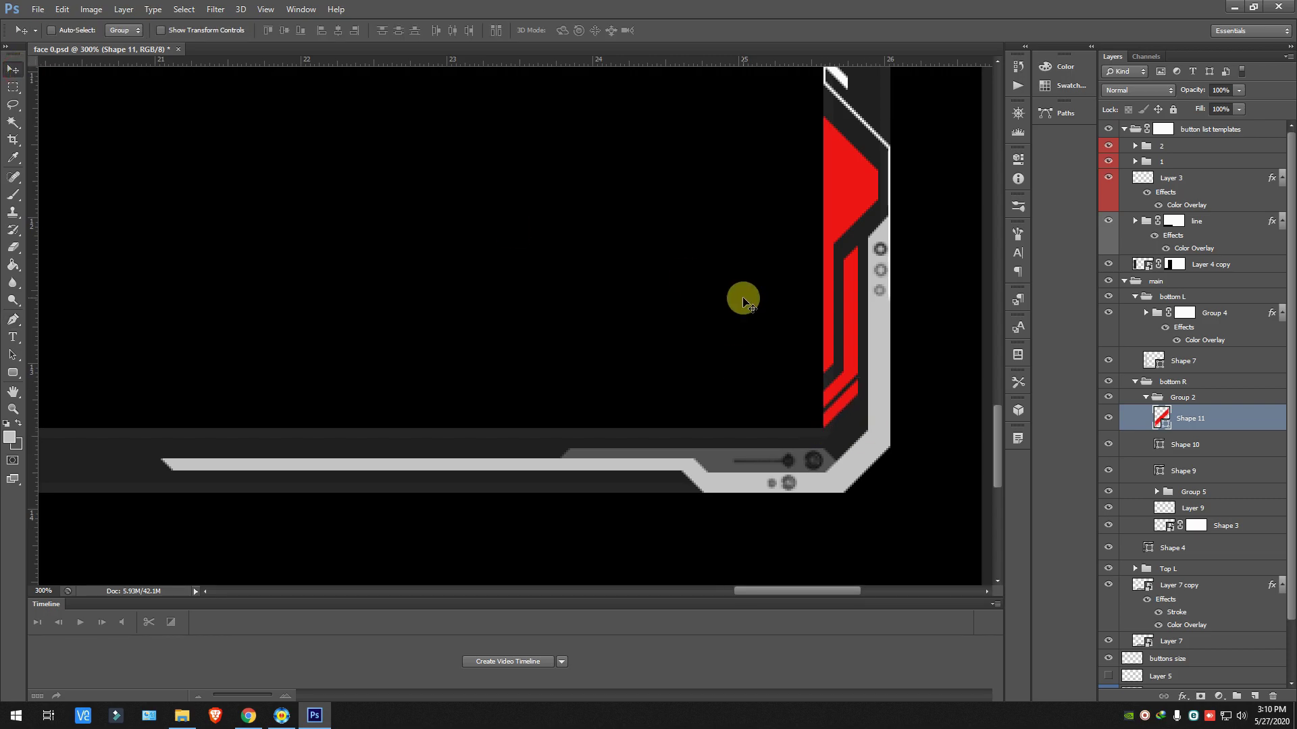
Step: Rasterize the Shape 10 layer and start a Pen path across the upper end of its red bar
click(1186, 443)
scroll(859, 391, down, 1)
scroll(860, 391, up, 1)
right_click(1209, 443)
click(1121, 270)
click(13, 320)
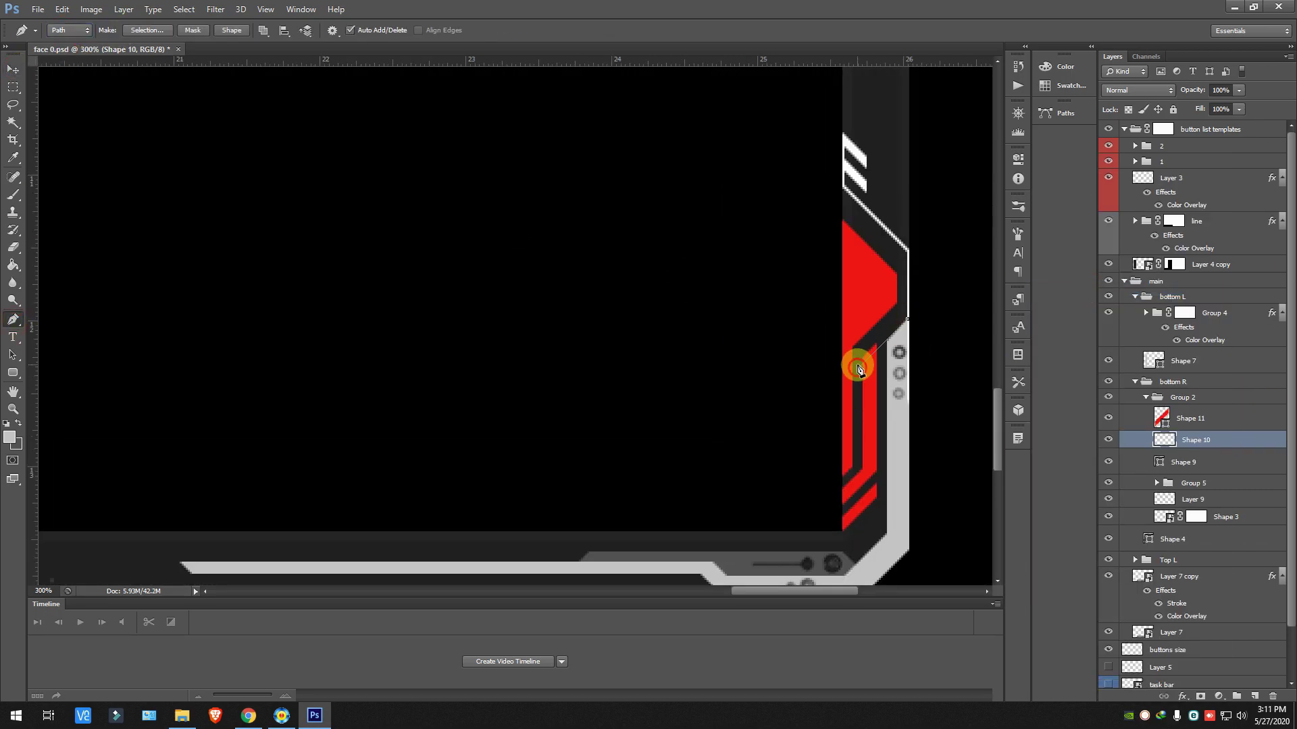
Step: Stamp a light round dot on the widest part of the red corner shape using a size 20 brush on a new layer
scroll(978, 327, right, 3)
click(13, 194)
key(ctrl+shift+alt+n)
right_click(469, 201)
click(671, 282)
key(ctrl+minus)
key(ctrl+minus)
key(ctrl+minus)
double_click(1236, 413)
click(906, 504)
key(ctrl+plus)
drag(582, 591, 713, 591)
Step: Set the foreground color to black, add a new layer and delete the light dot's Layer 12
click(9, 437)
click(1254, 696)
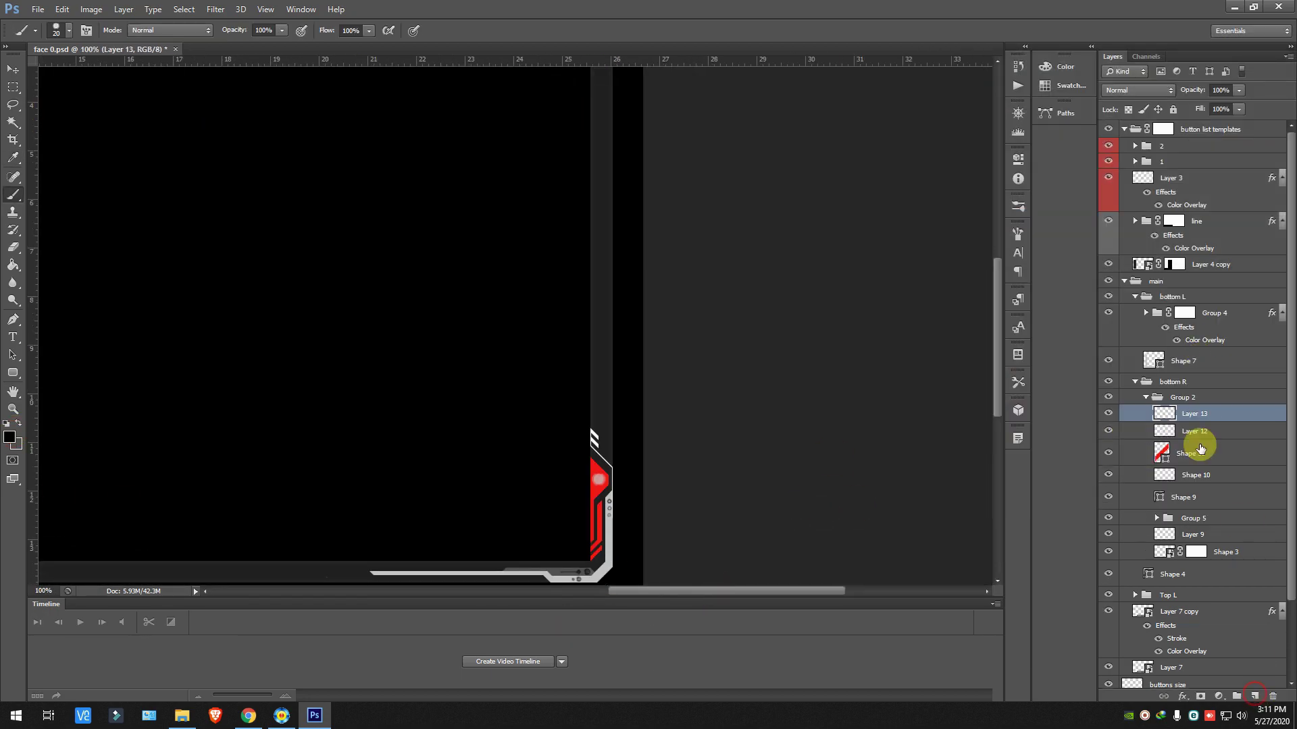
click(1236, 431)
key(Delete)
Step: Reduce the brush size and stamp a black dot on the red corner shape
key(ctrl+plus)
right_click(674, 362)
drag(726, 395, 696, 395)
click(689, 466)
key(ctrl+minus)
key(ctrl+minus)
key(ctrl+plus)
key(ctrl+plus)
key(ctrl+plus)
click(1235, 417)
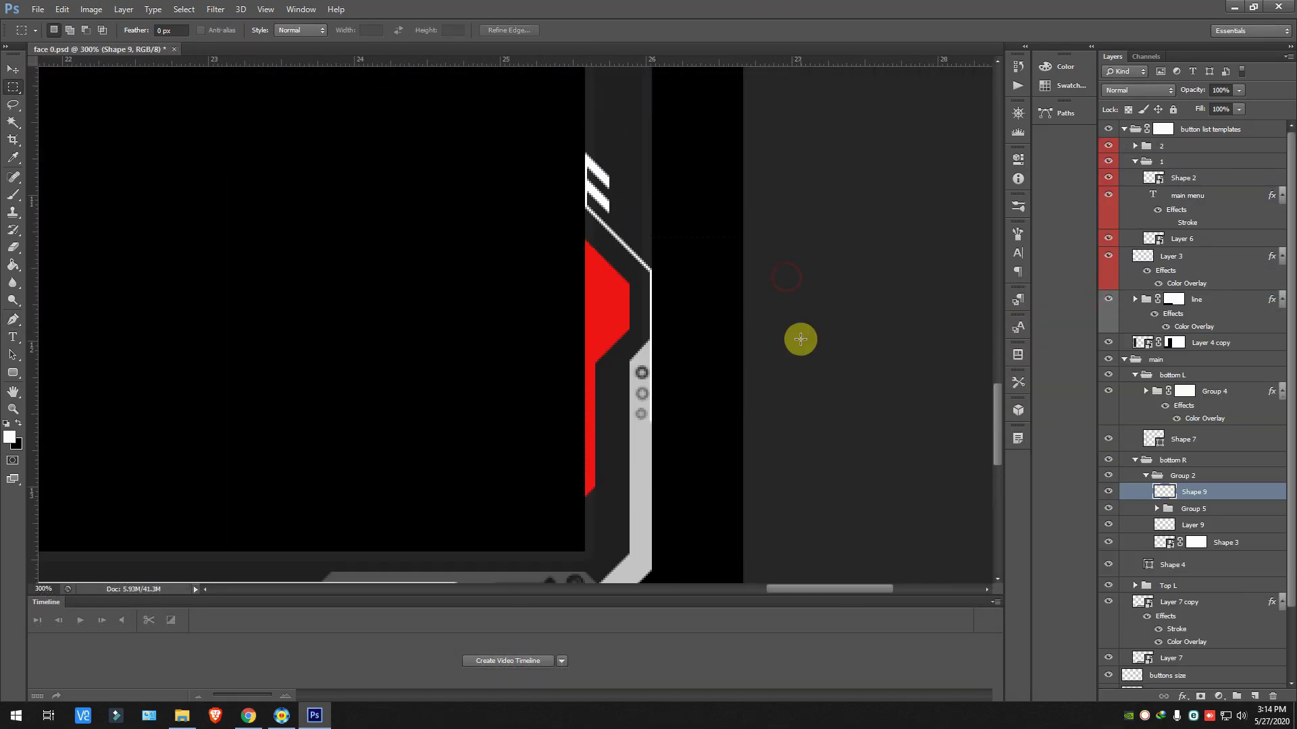
click(604, 402)
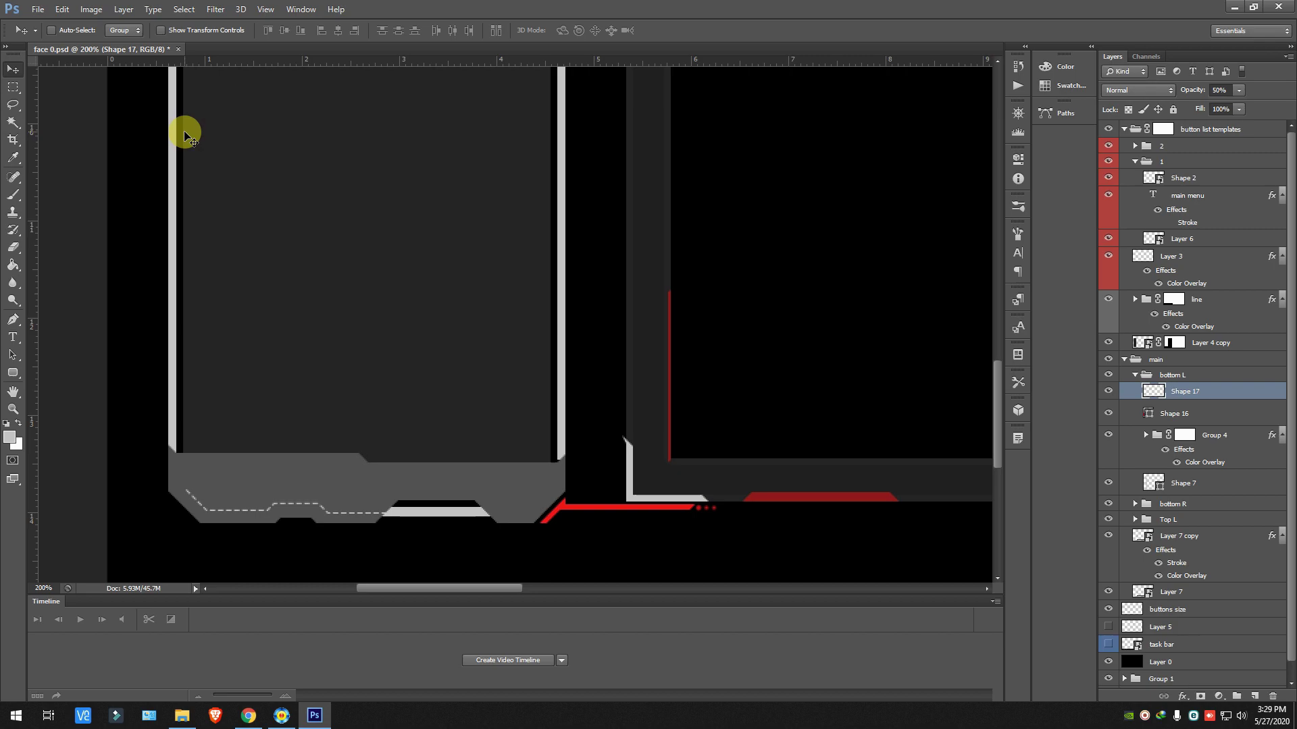
Step: Save the finished interface as a BMP copy named face 0.bmp in the faces folder, replacing the existing file
key(ctrl+minus)
key(ctrl+minus)
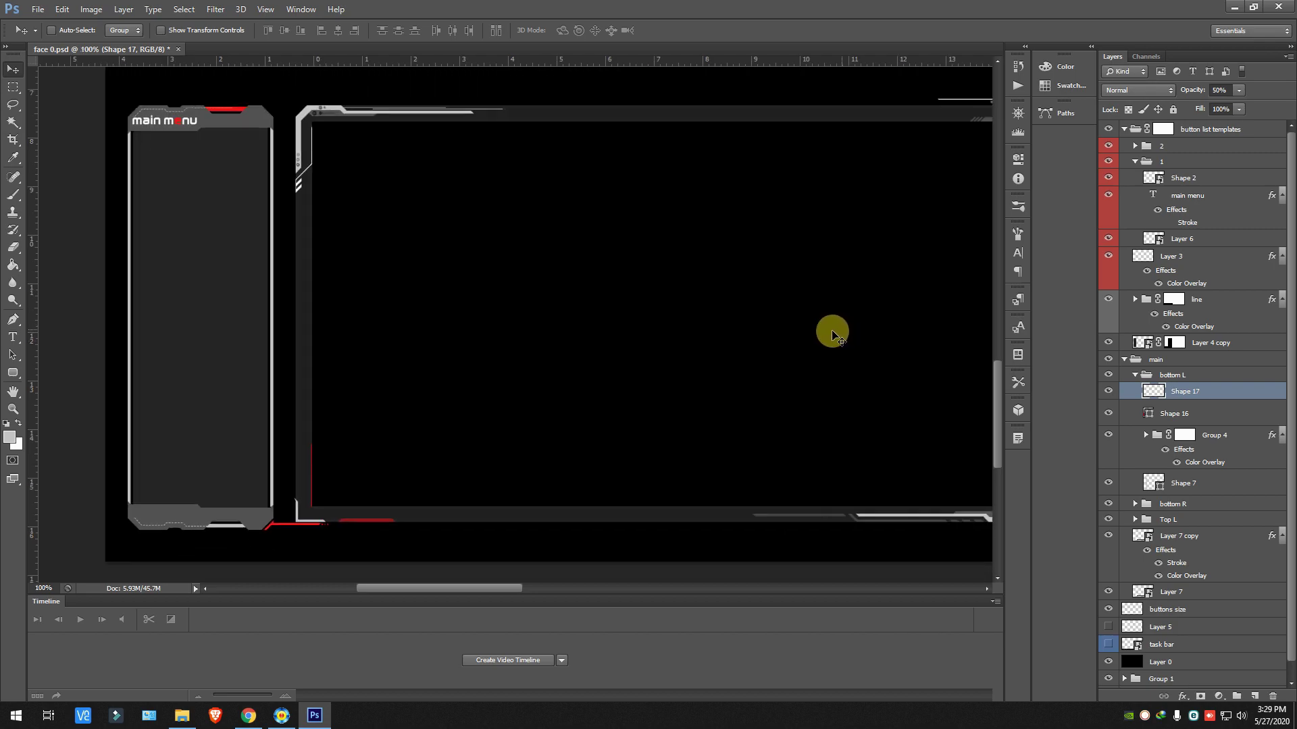
key(ctrl+shift+s)
click(632, 393)
click(620, 422)
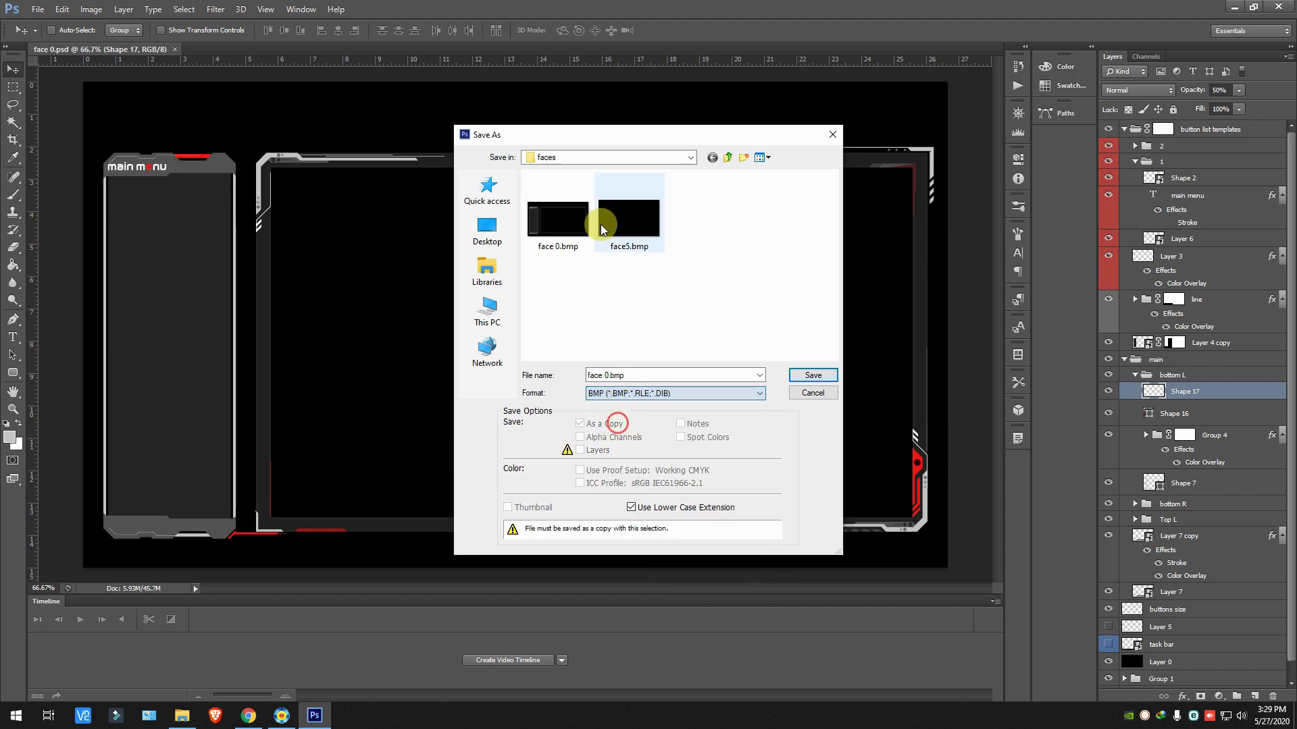
click(812, 375)
key(Return)
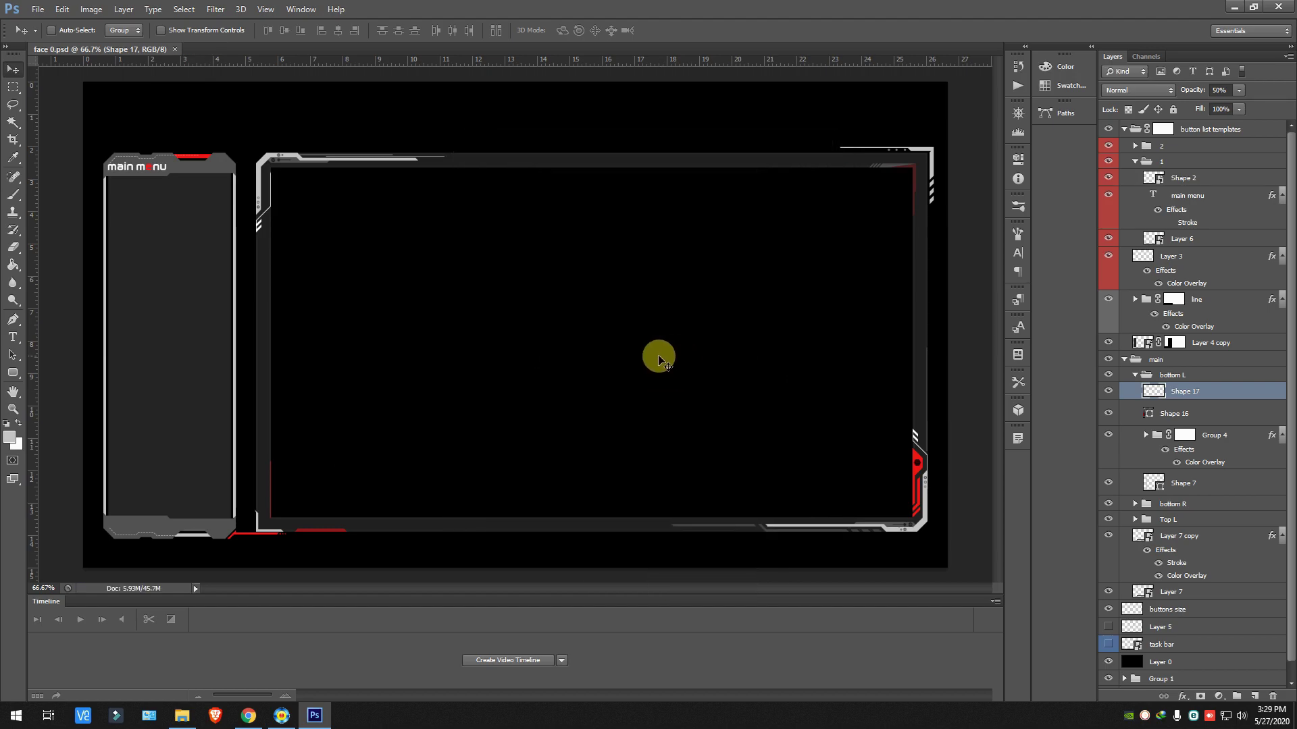
Step: Switch to FaceEdit, load face 0.bmp into the FACEBMP0 resource, and close the editor saving the theme
key(alt+Tab)
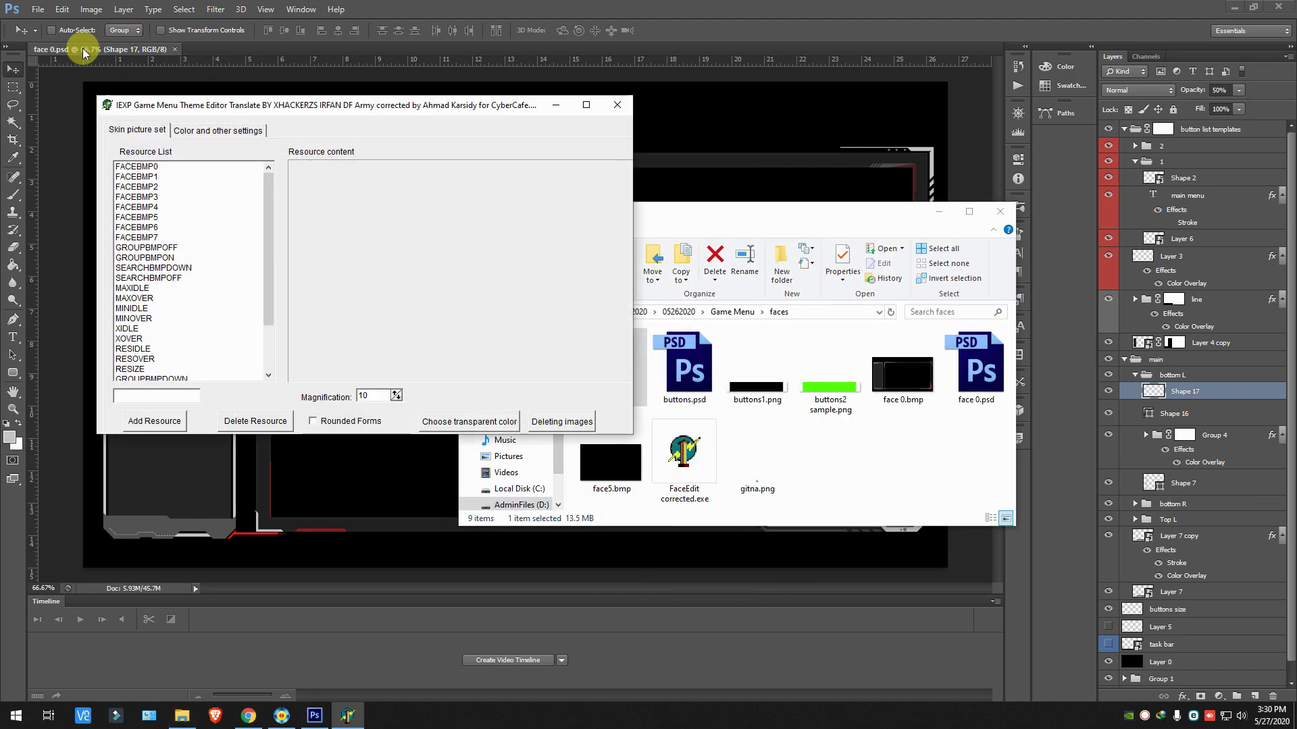
click(153, 170)
double_click(469, 254)
double_click(689, 254)
click(619, 106)
click(593, 396)
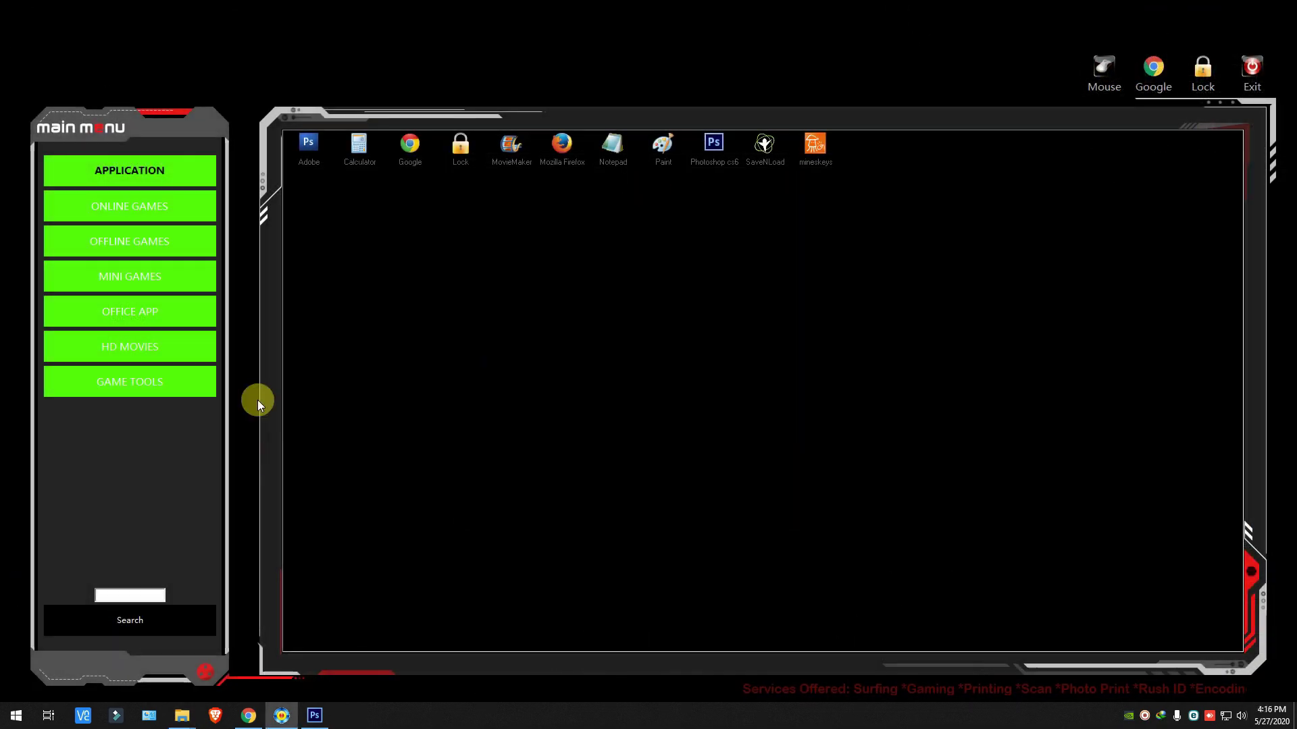
Step: Switch to Photoshop and save the red-outlined button in buttons.psd as a PNG over buttons2 sample.png
click(311, 721)
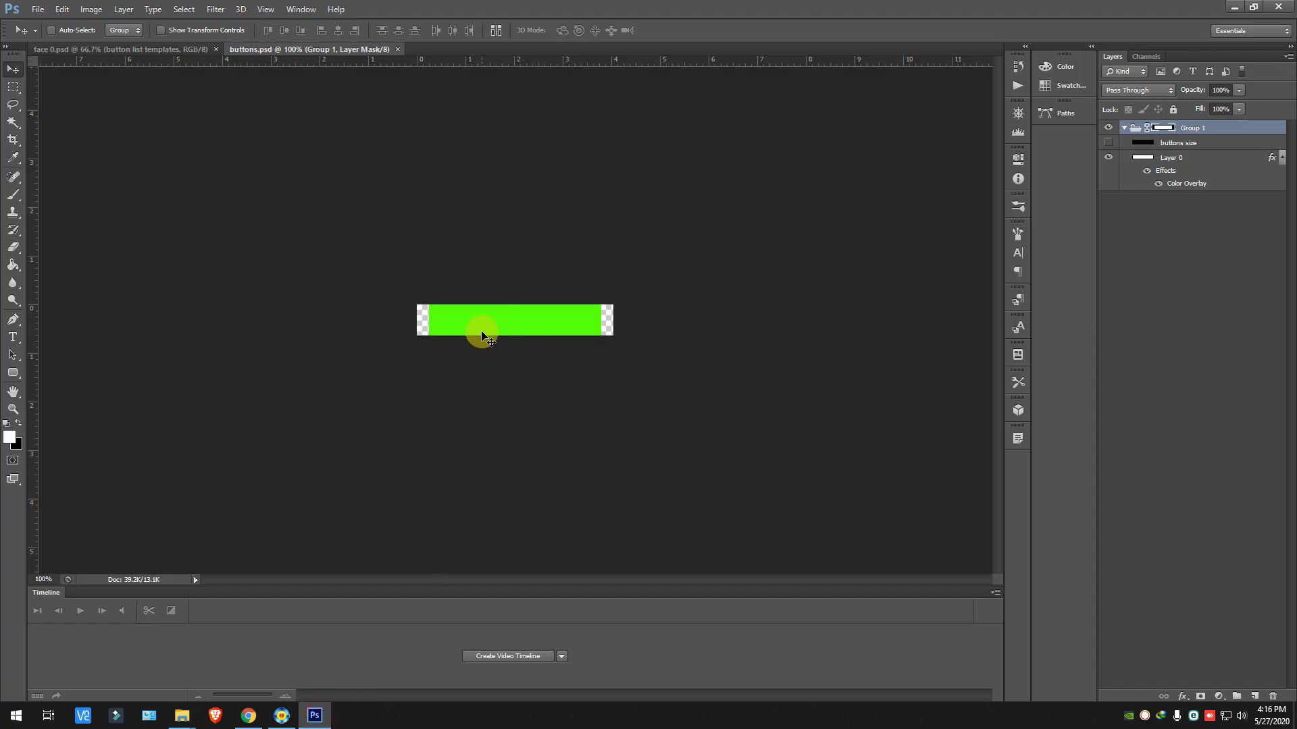
key(ctrl+plus)
key(ctrl+plus)
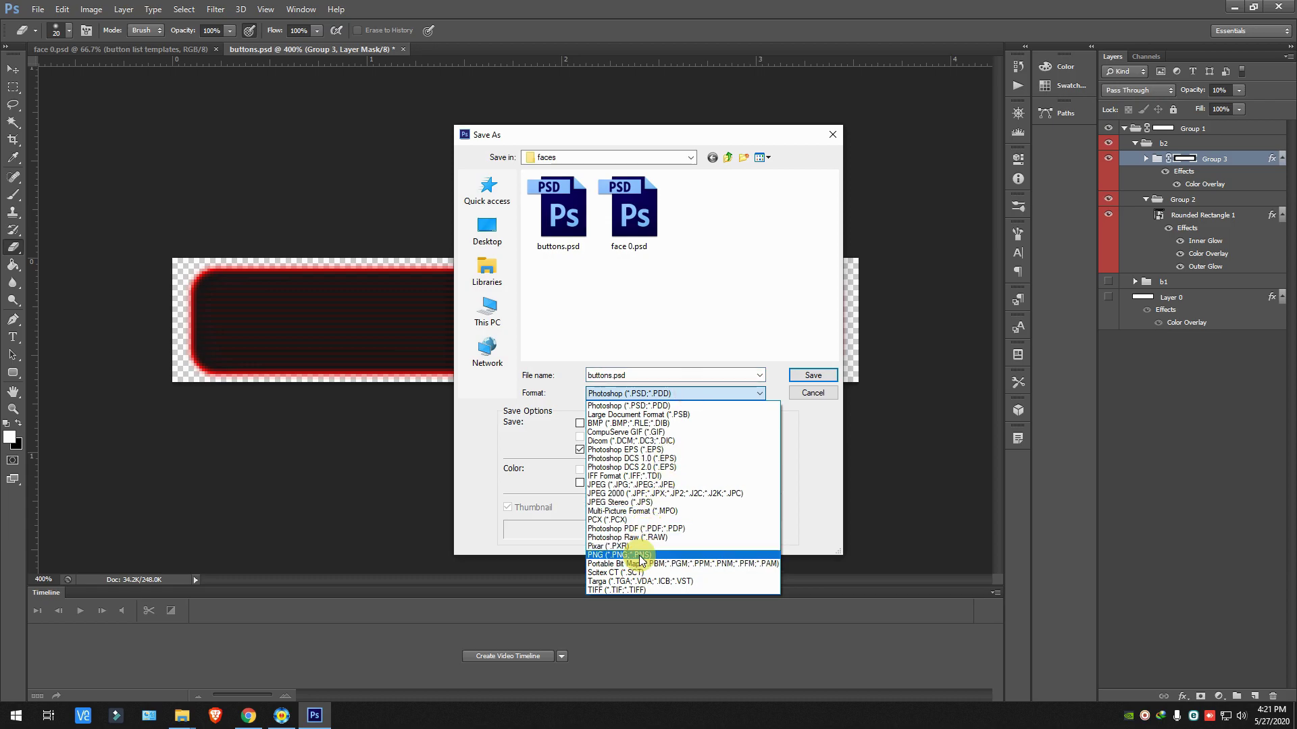
click(639, 555)
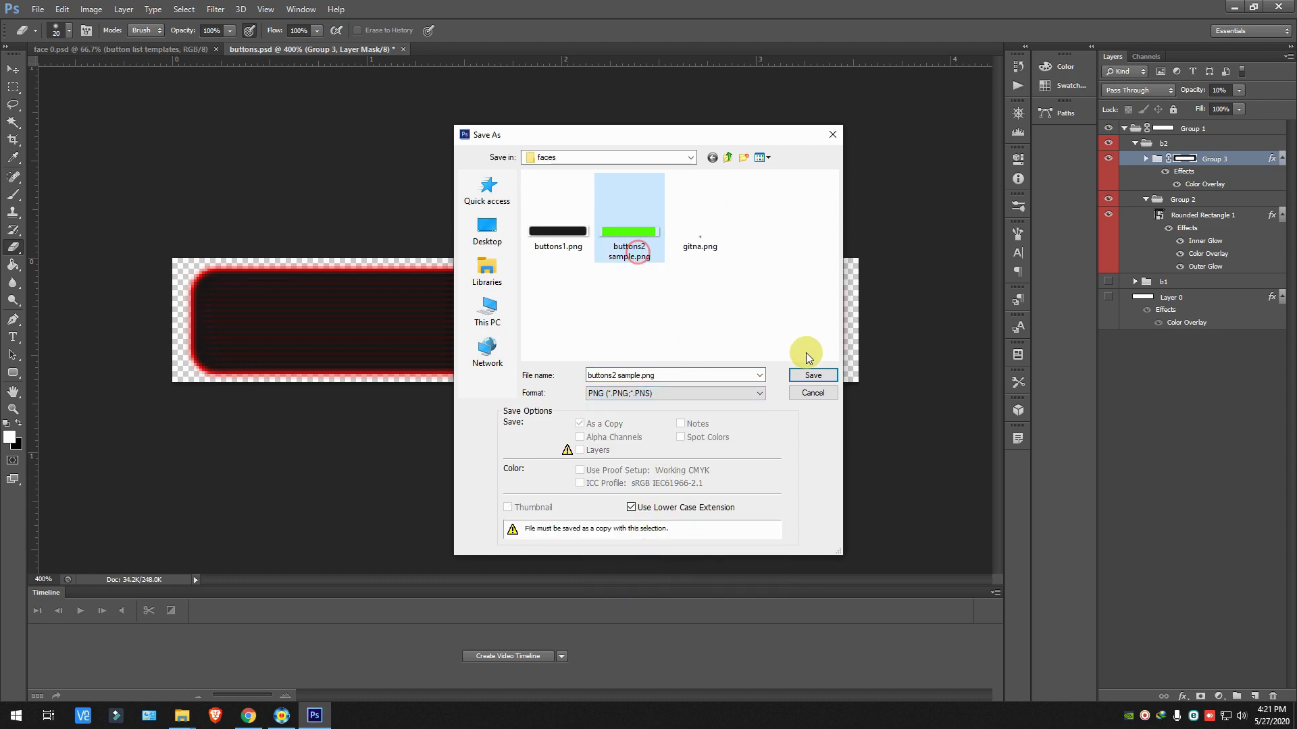
click(809, 376)
Step: Launch FaceEdit corrected.exe from the faces folder, display the FACEBMP0 resource and maximize the editor window
mouse_move(182, 715)
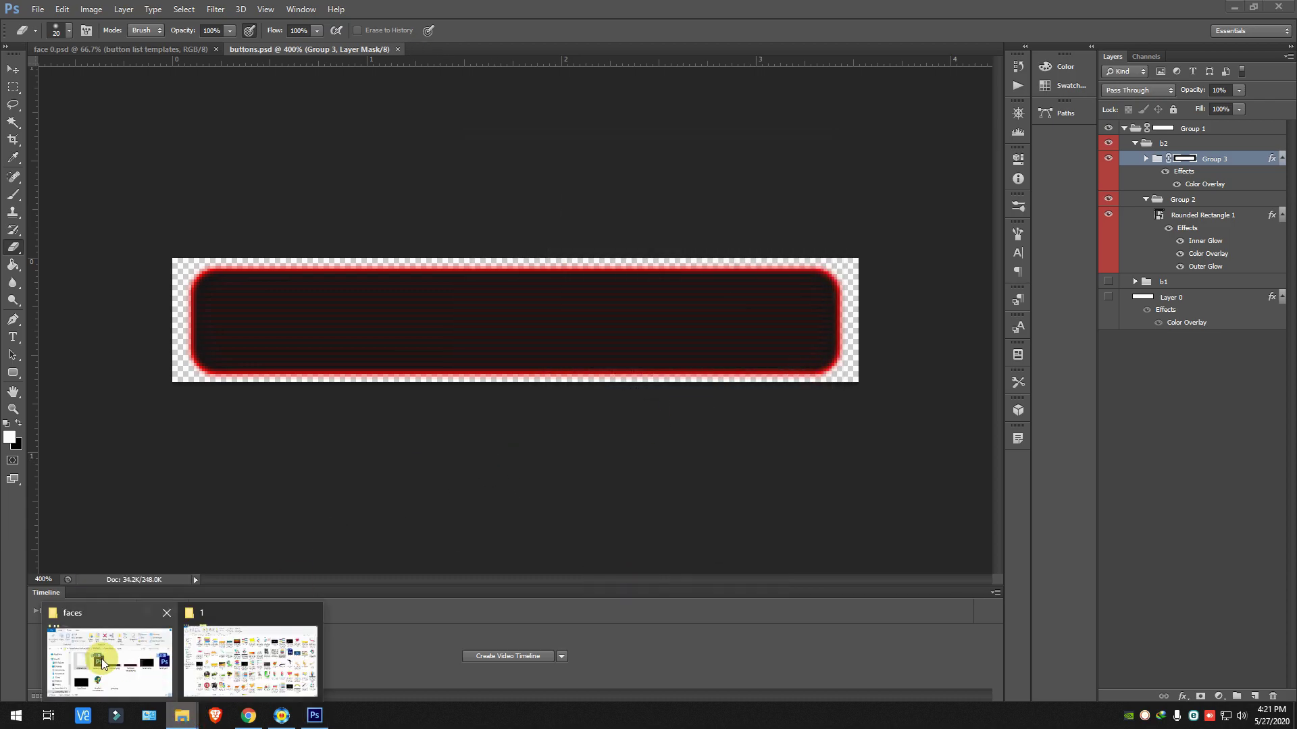
click(101, 659)
double_click(684, 456)
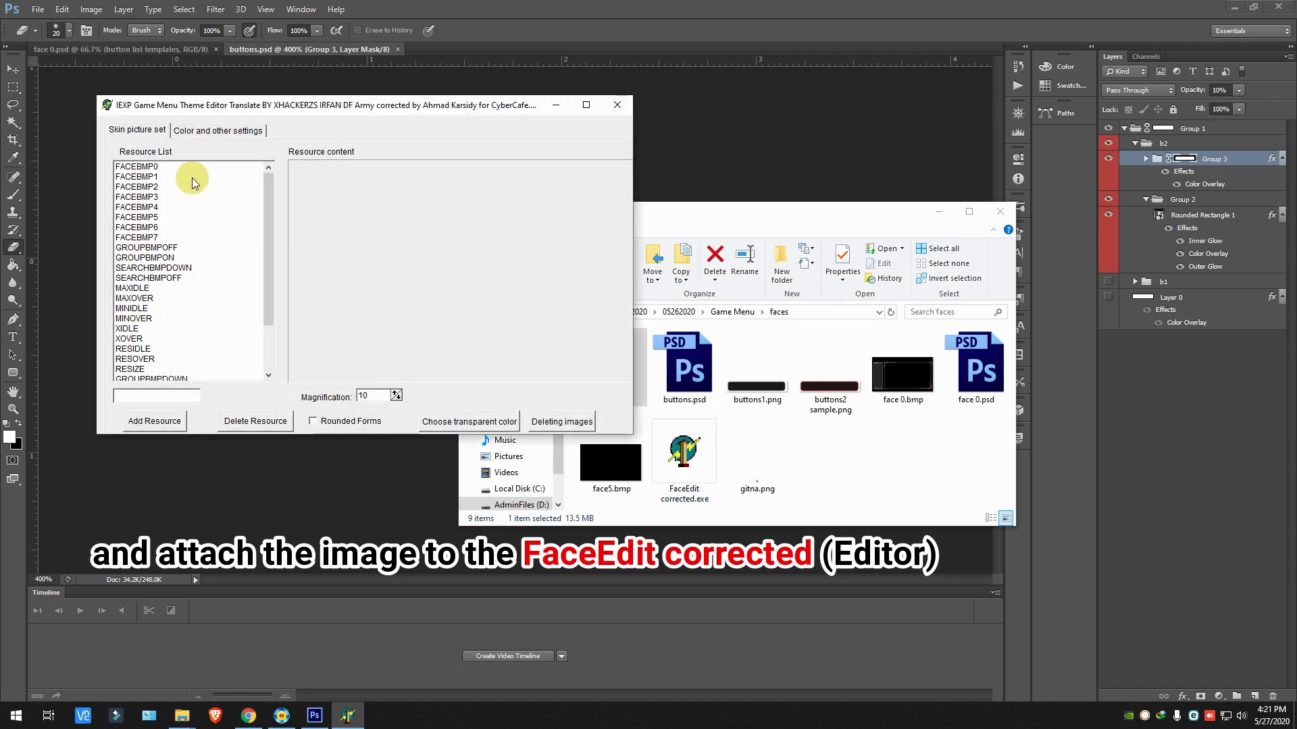
click(178, 169)
click(587, 104)
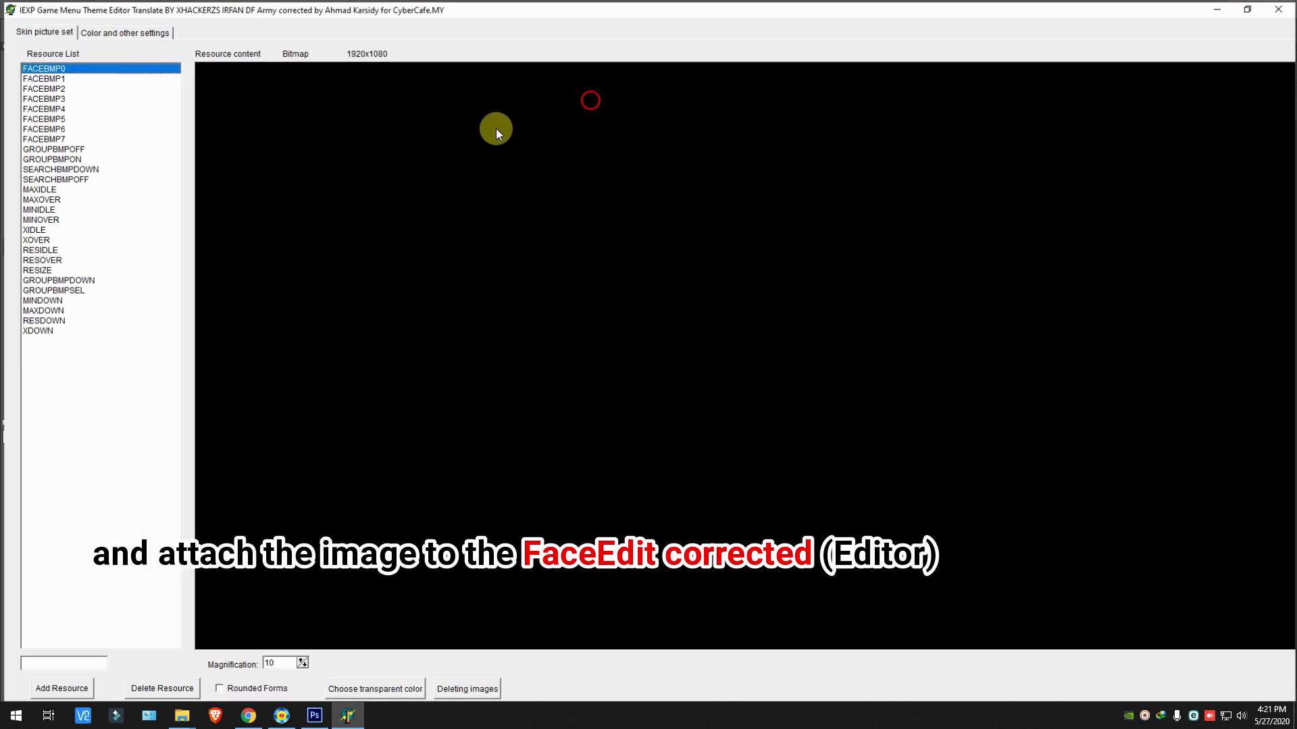
click(80, 148)
double_click(605, 256)
key(Escape)
Step: Load buttons2 sample.png into the GROUPBMPON resource
click(119, 157)
double_click(529, 262)
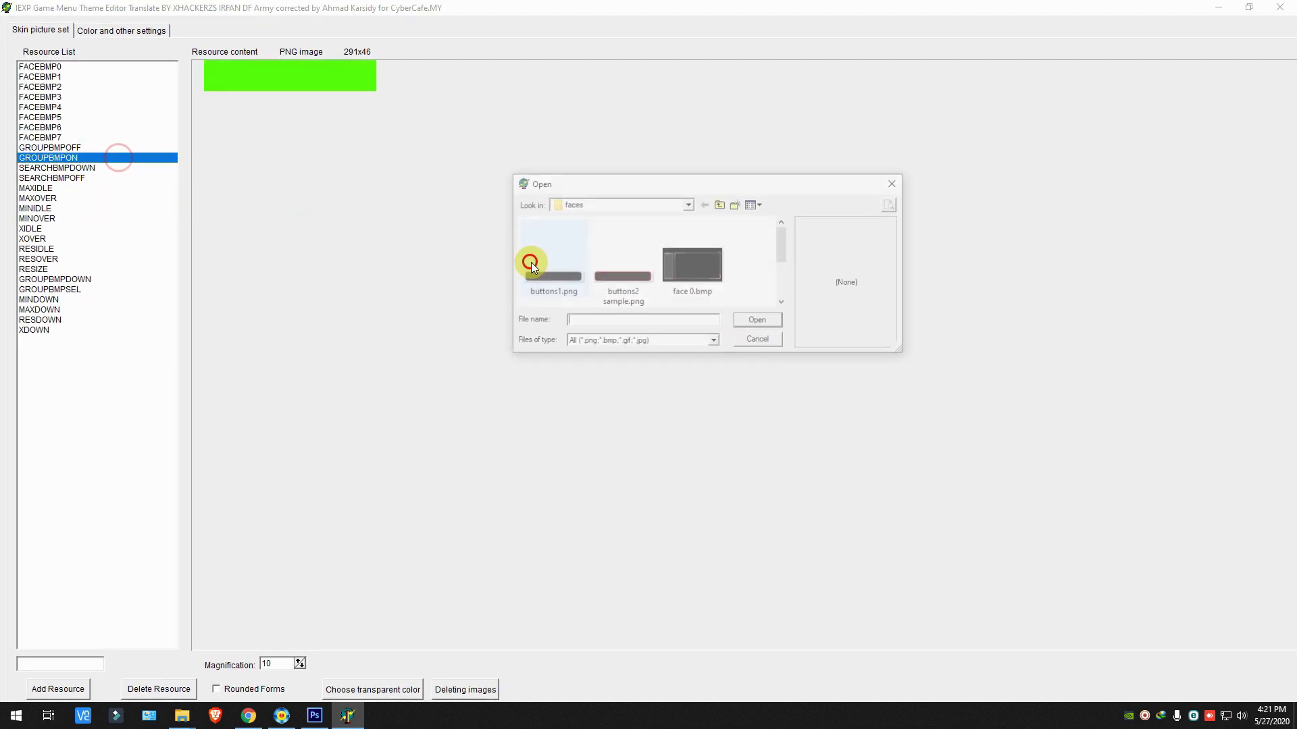
double_click(633, 275)
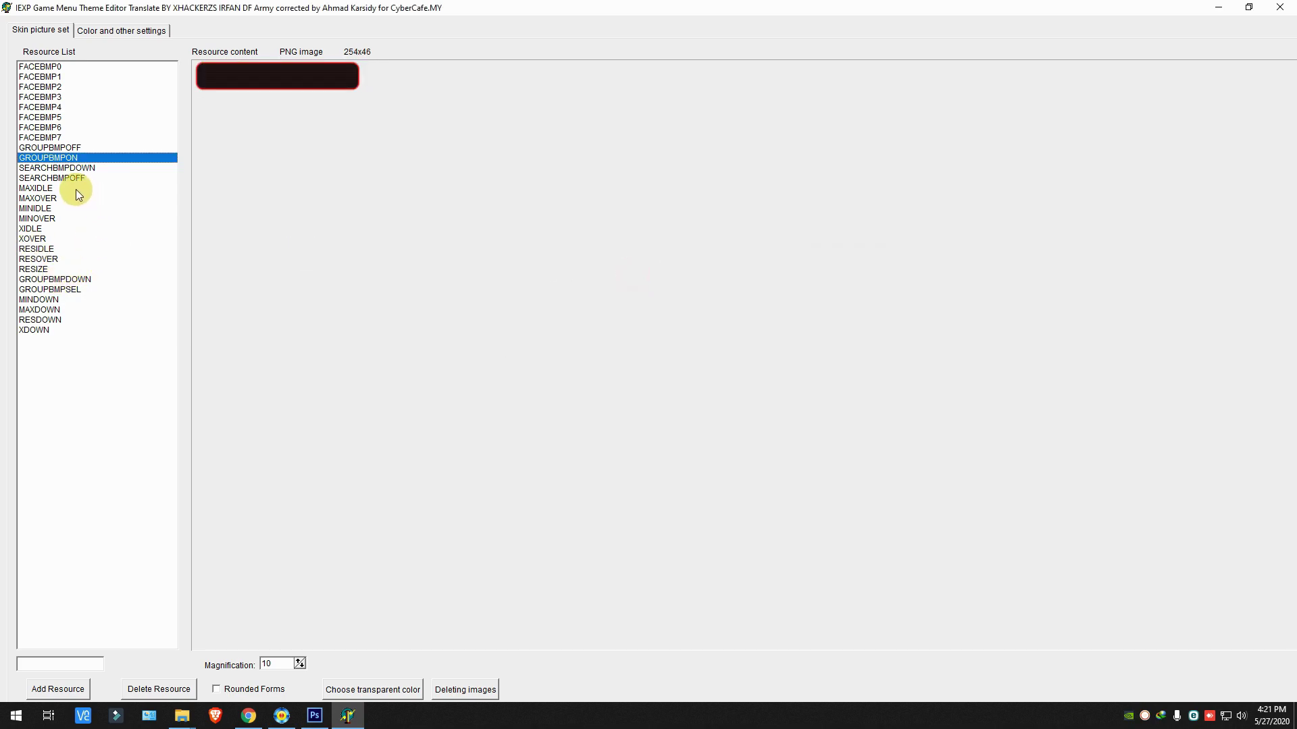
Step: Load buttons1.png into both the SEARCHBMPDOWN and SEARCHBMPOFF resources
click(74, 167)
double_click(585, 256)
click(544, 270)
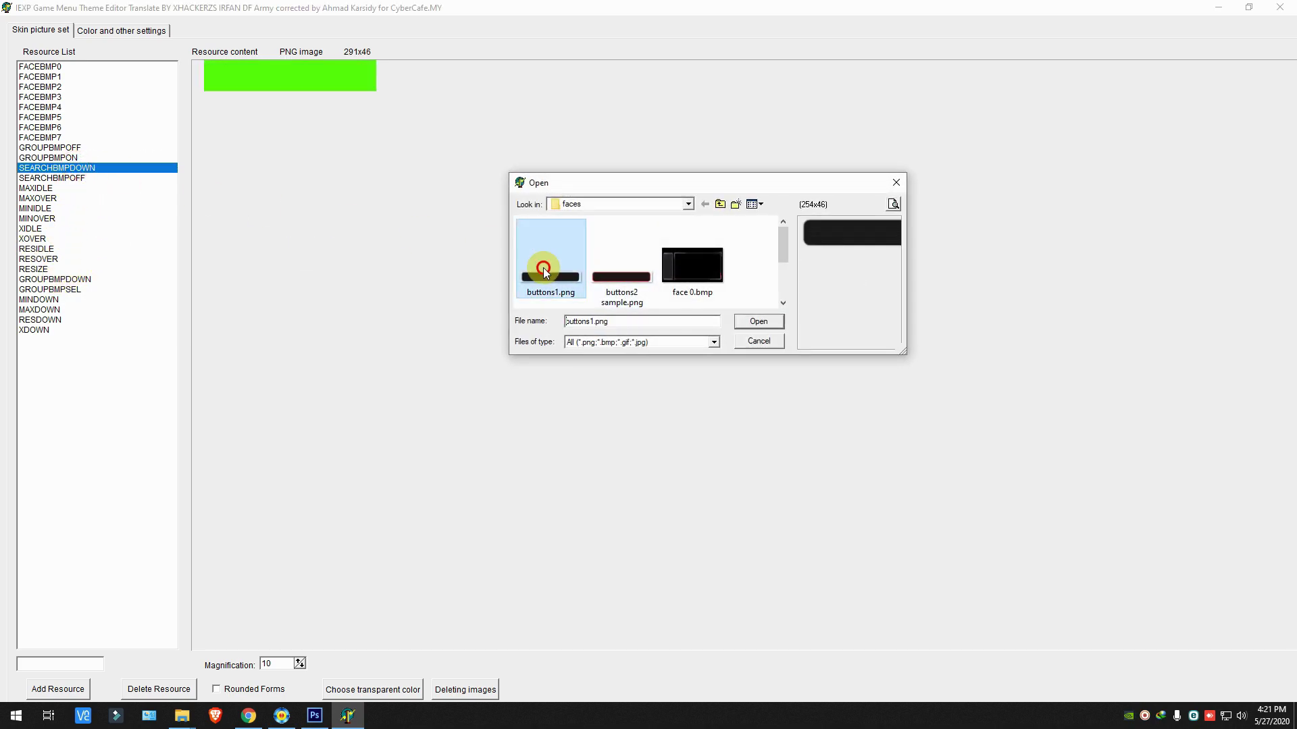
double_click(544, 270)
click(104, 177)
double_click(537, 245)
double_click(543, 247)
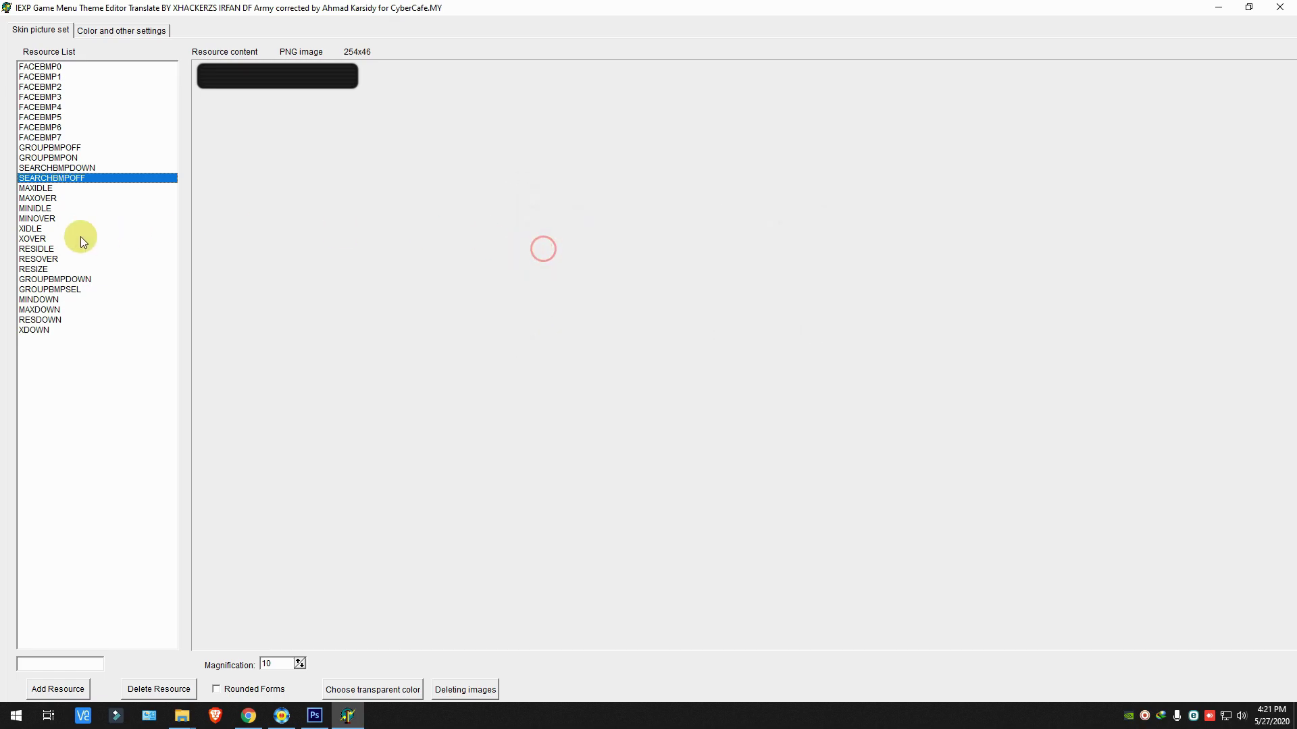
Step: Replace the GROUPBMPDOWN resource's image and load buttons2 sample.png into GROUPBMPSEL
click(72, 279)
double_click(532, 250)
double_click(508, 255)
double_click(419, 275)
double_click(611, 268)
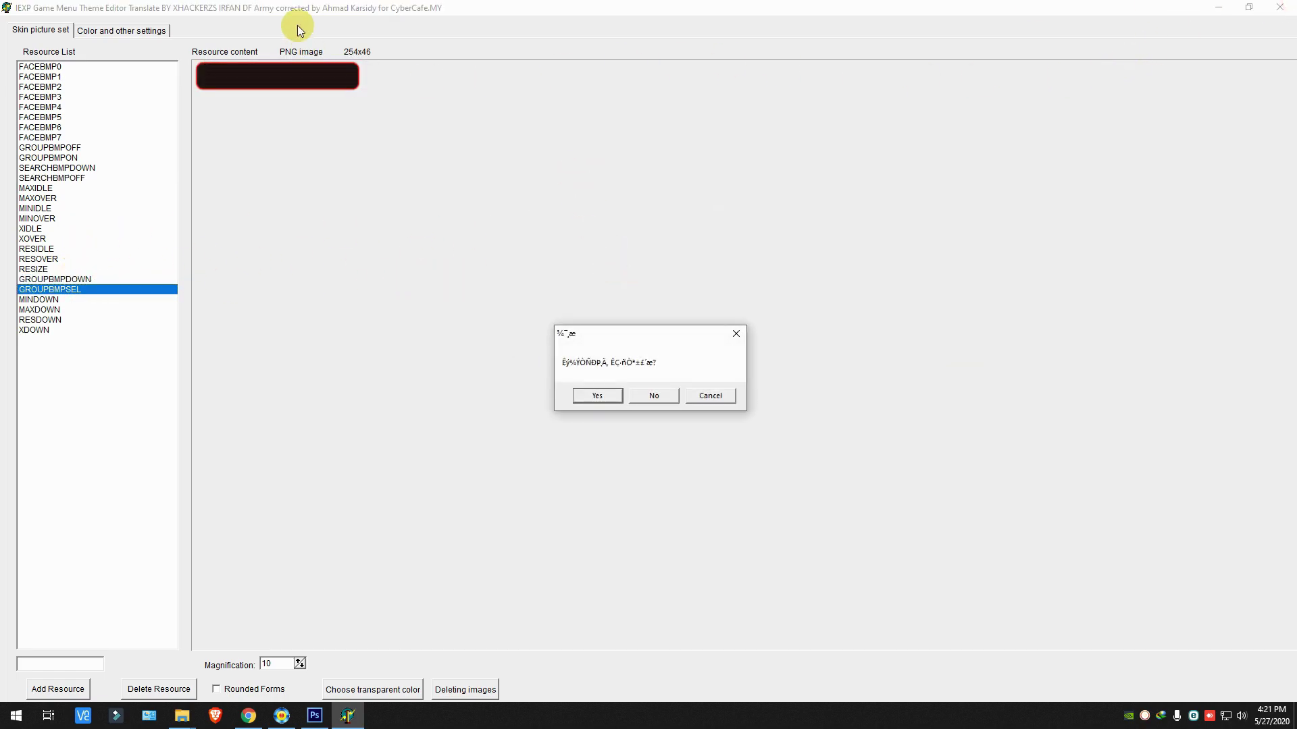
key(Escape)
Step: Set the Bar Announcement color to a custom dark red with Red 164, Green 18 and Blue 2
click(130, 30)
click(659, 252)
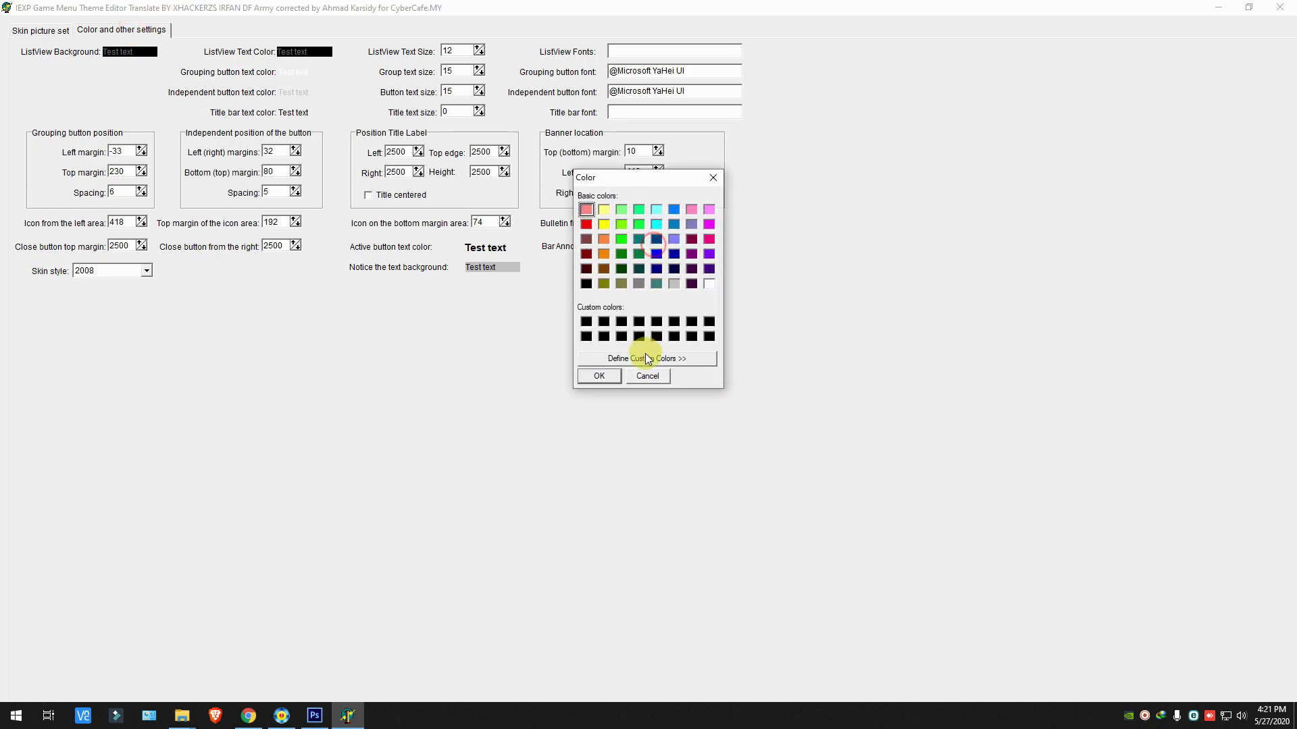
click(644, 358)
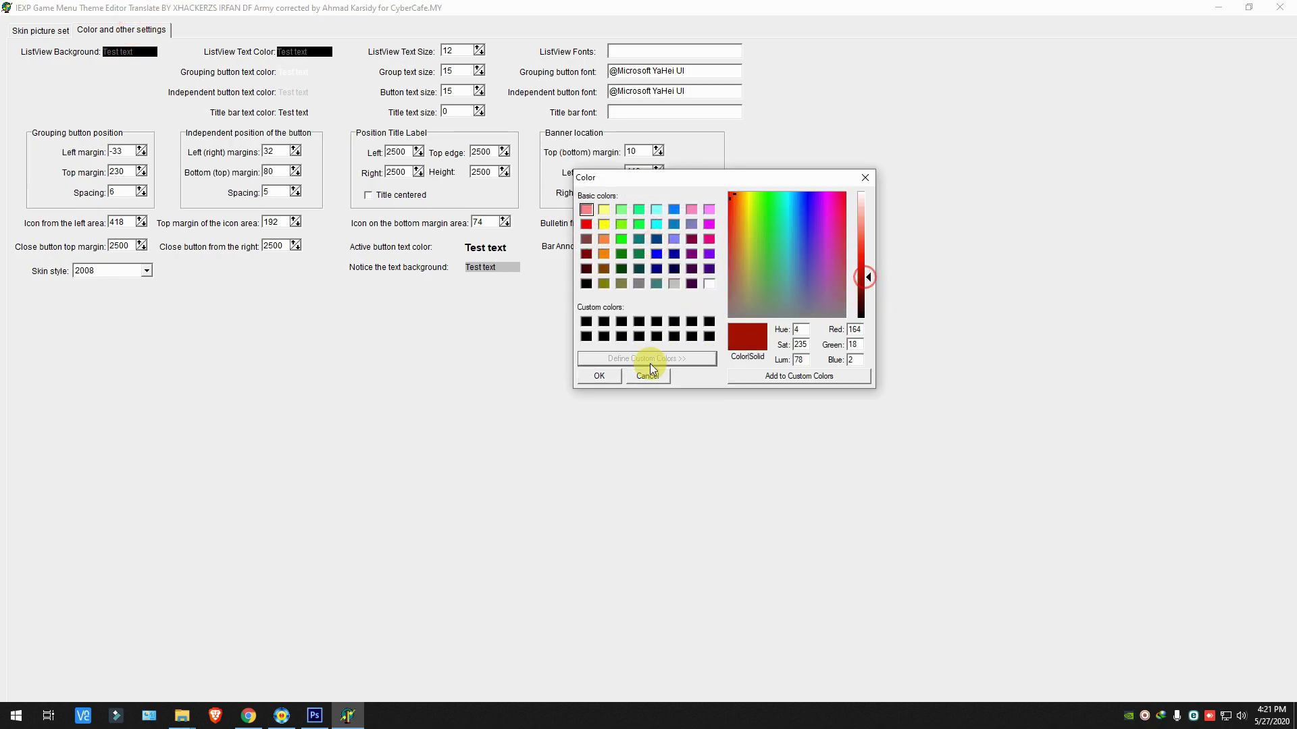
click(607, 376)
Step: Set the active button text color to the basic pure red and close the theme editor
click(495, 249)
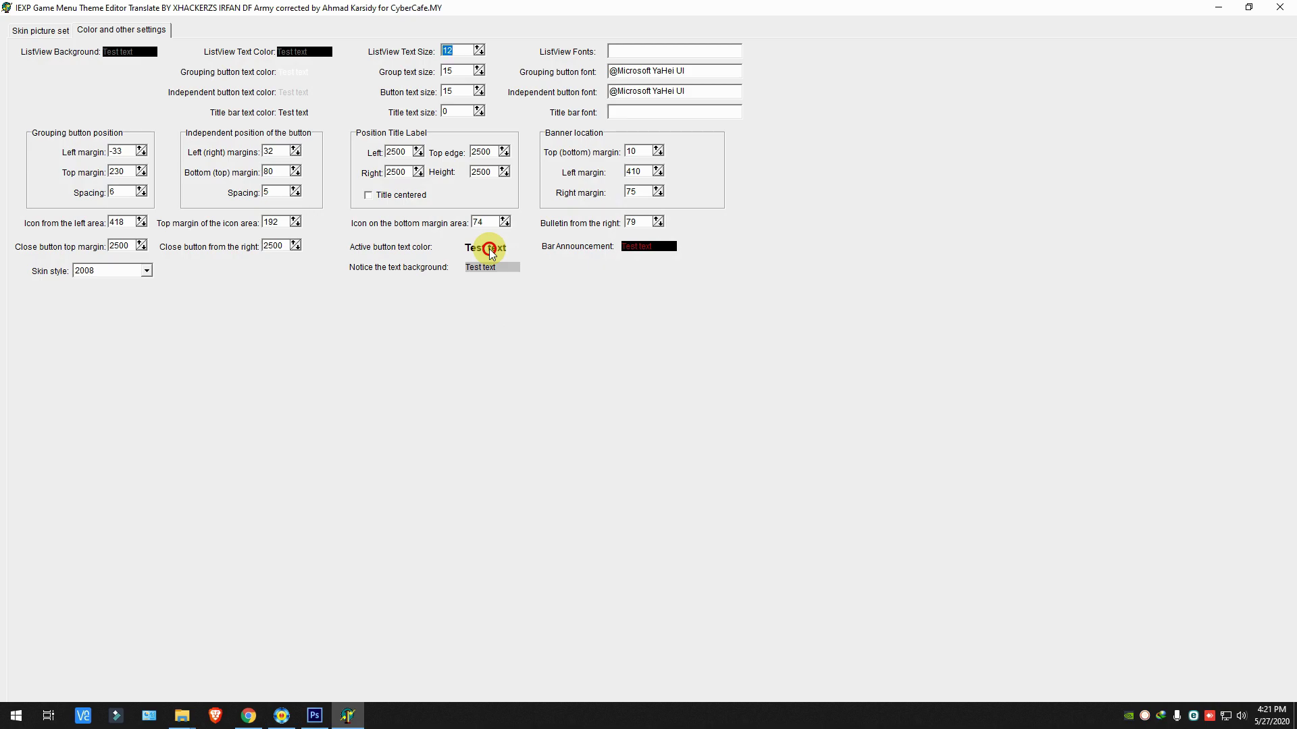
click(585, 225)
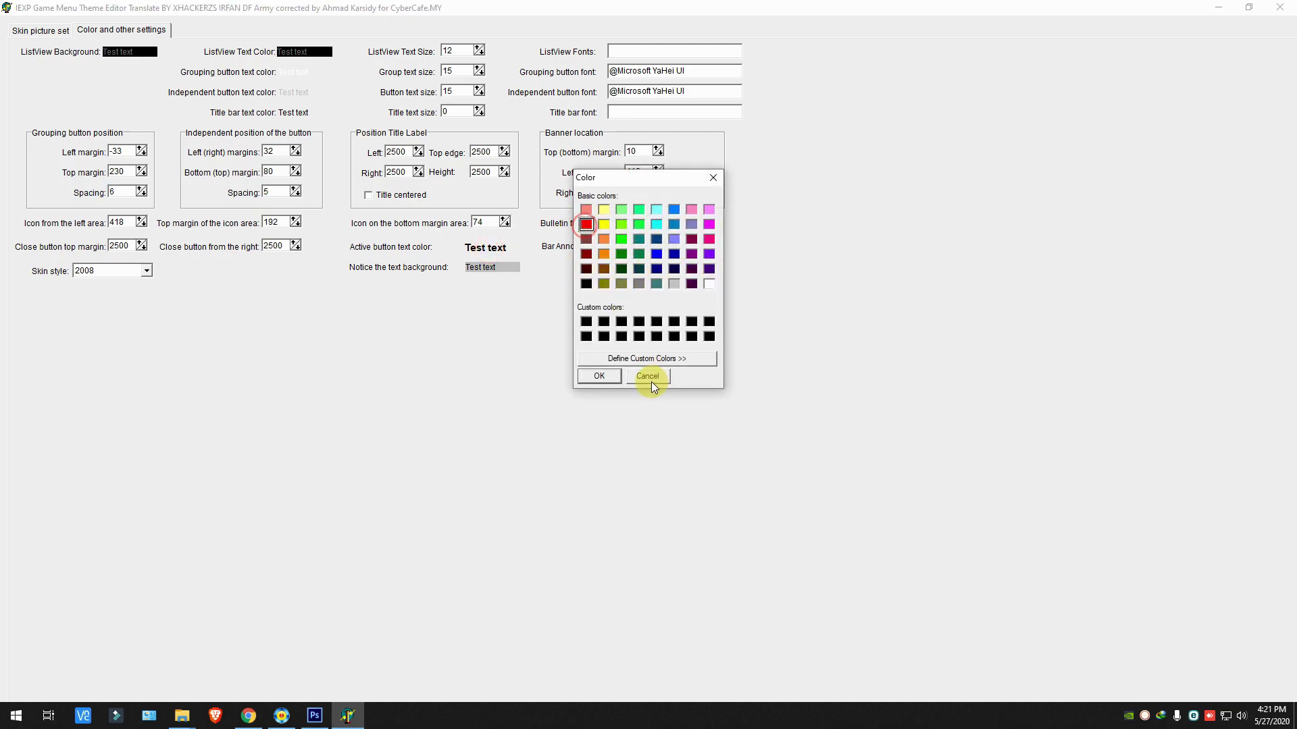
click(599, 376)
click(1280, 7)
click(596, 398)
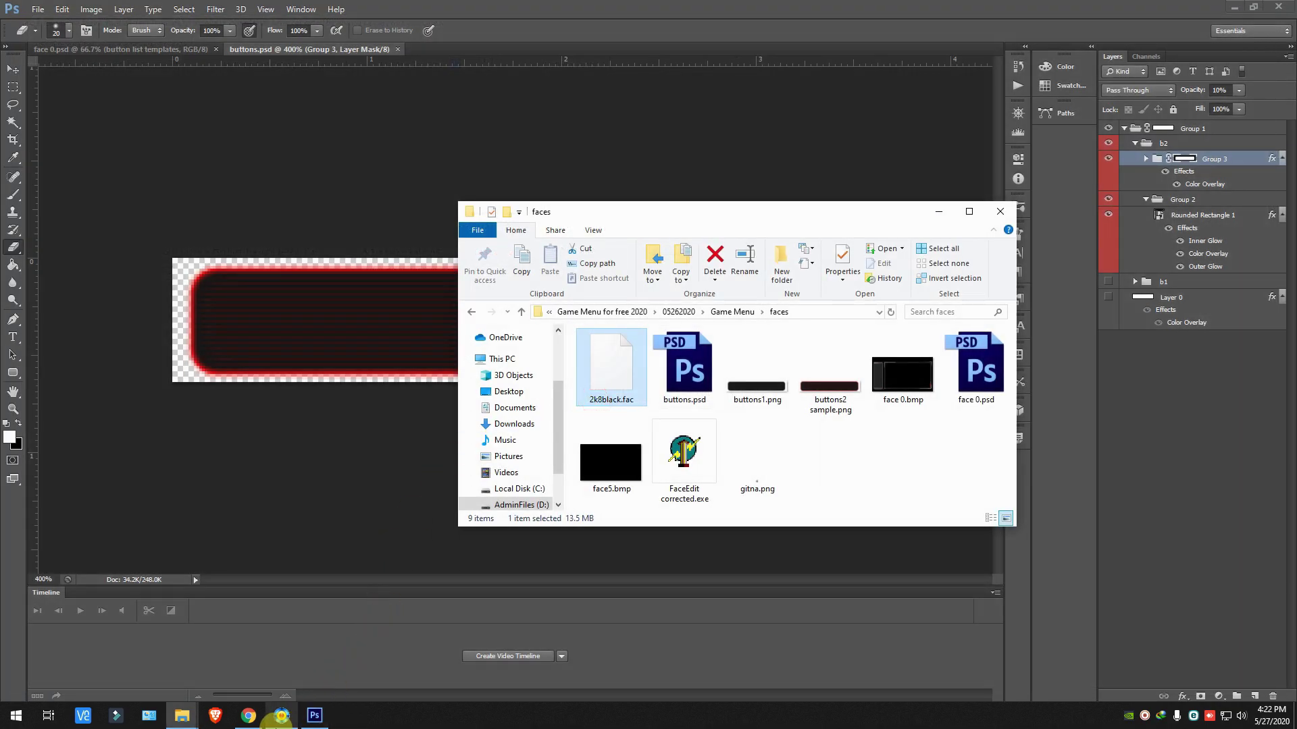
Step: Switch to Game Menu and check how the themed category buttons look in use
right_click(282, 715)
click(287, 706)
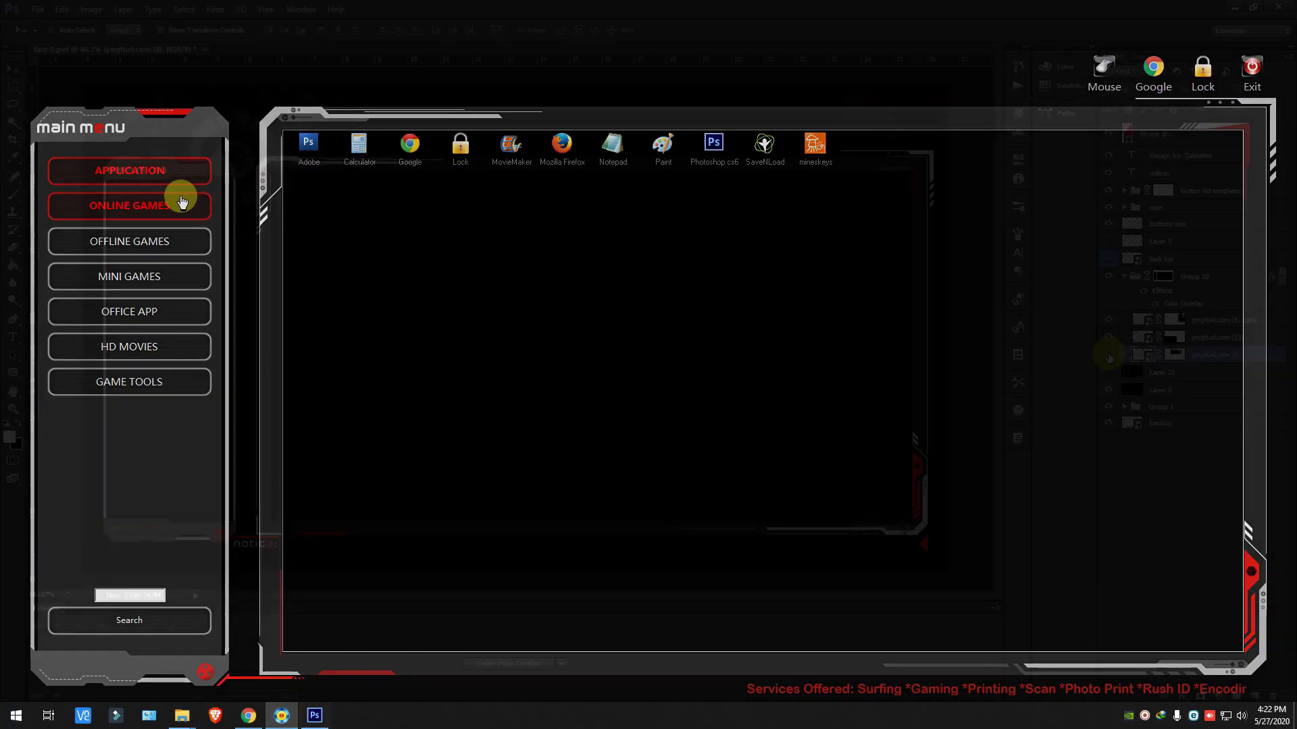
click(179, 243)
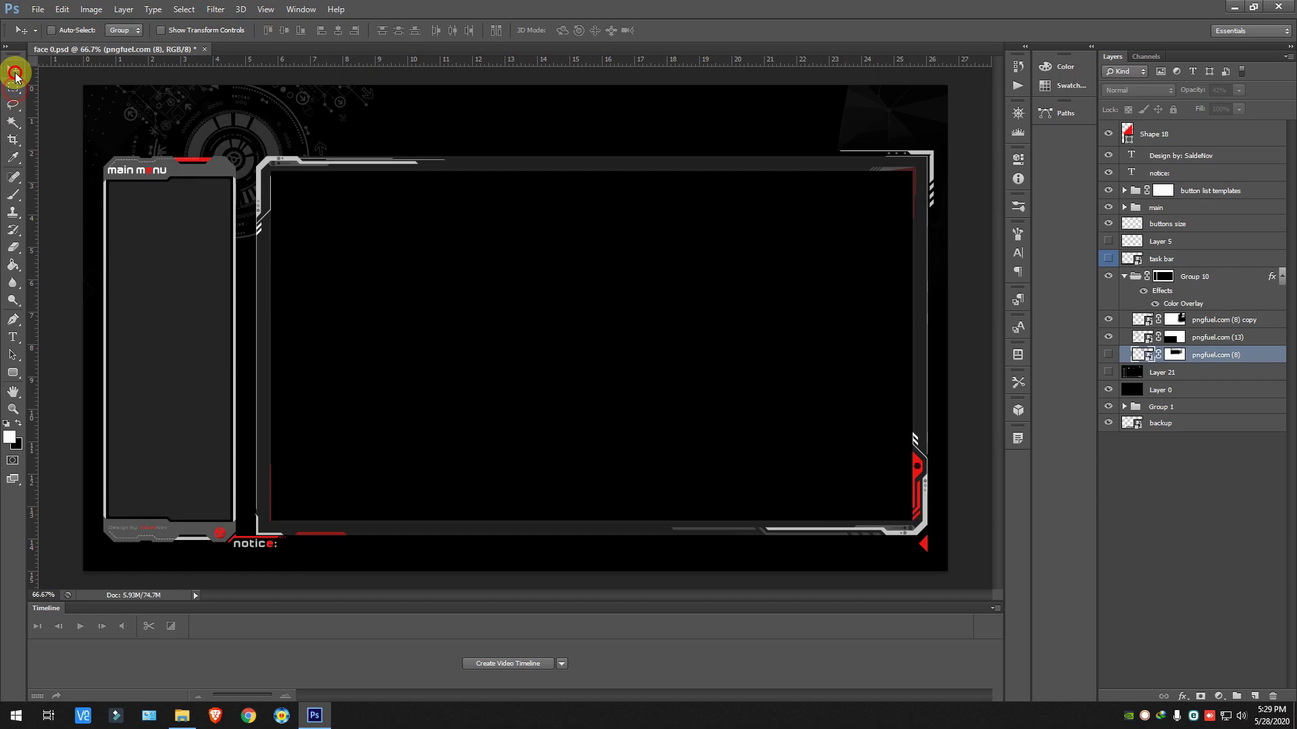
Step: Show the pngfuel.com (8) layer in Group 10 and save the design over face 0.bmp as a 24-bit Windows BMP
click(1102, 353)
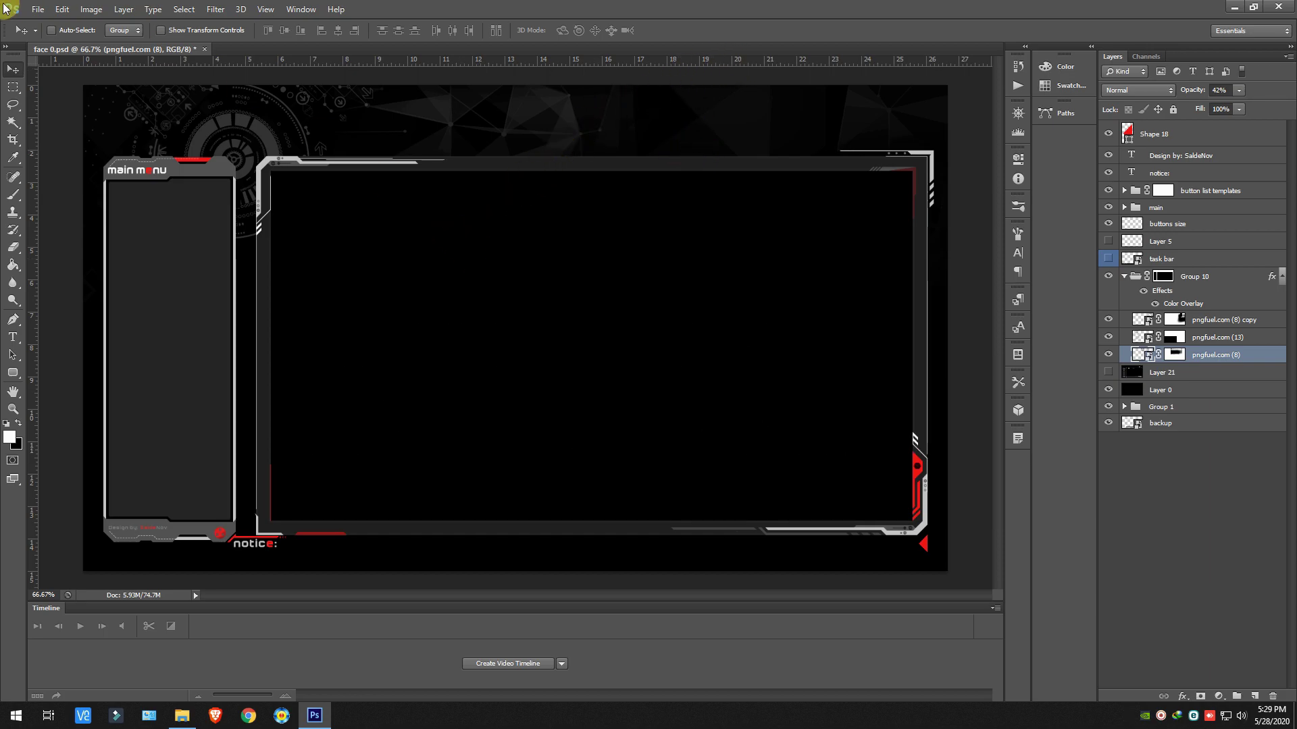
click(37, 9)
click(74, 167)
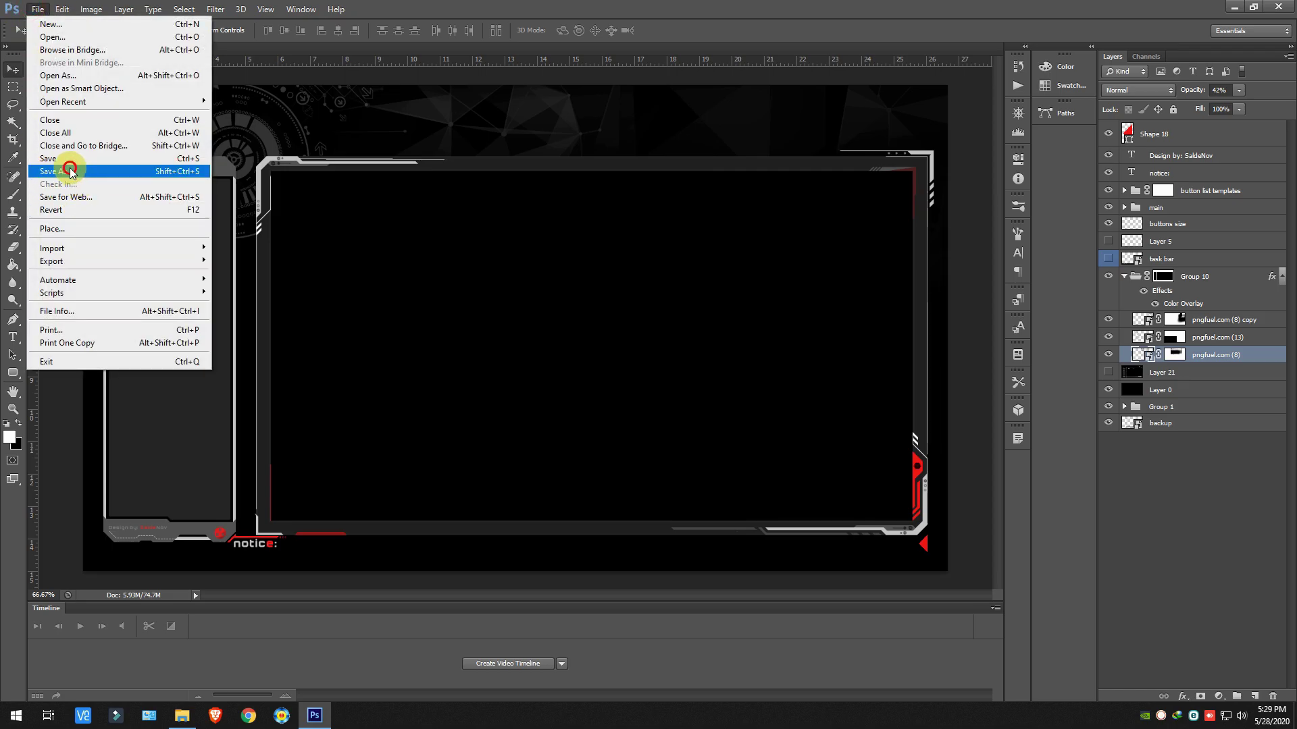
click(675, 393)
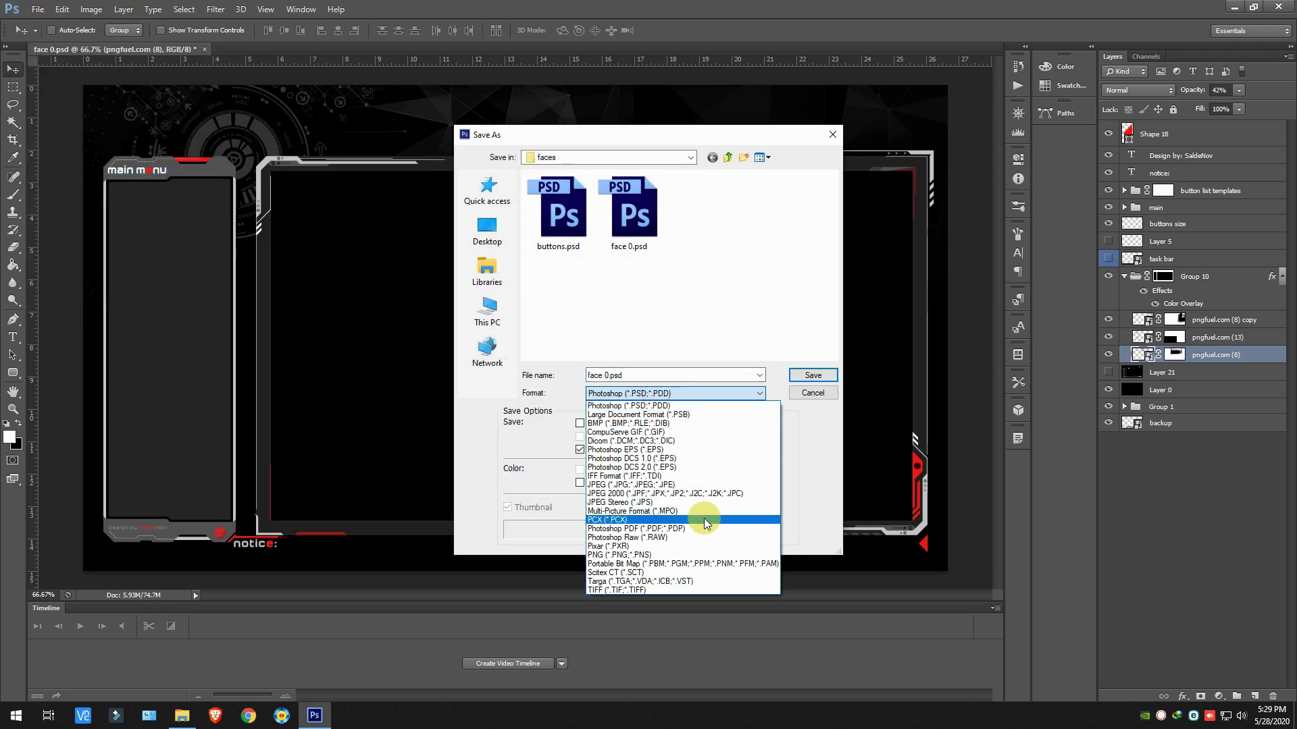
click(628, 423)
click(573, 236)
click(824, 382)
click(594, 269)
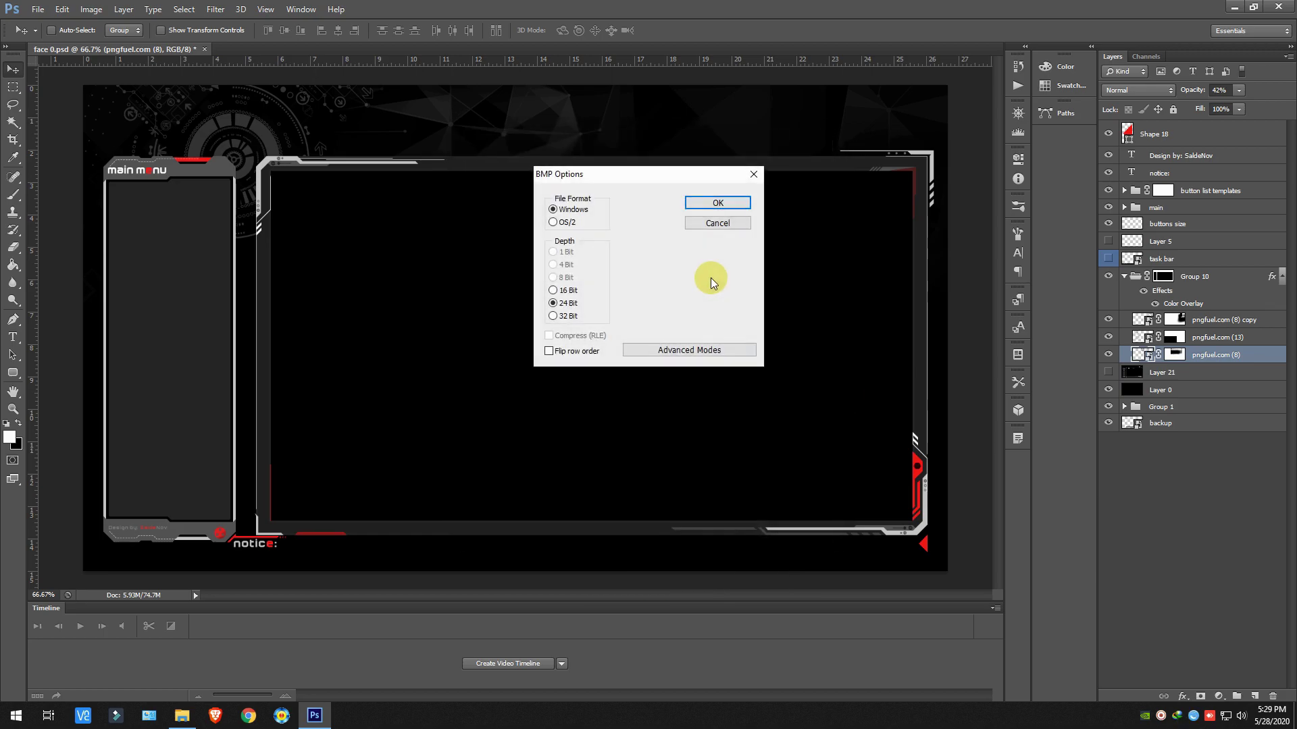
click(709, 202)
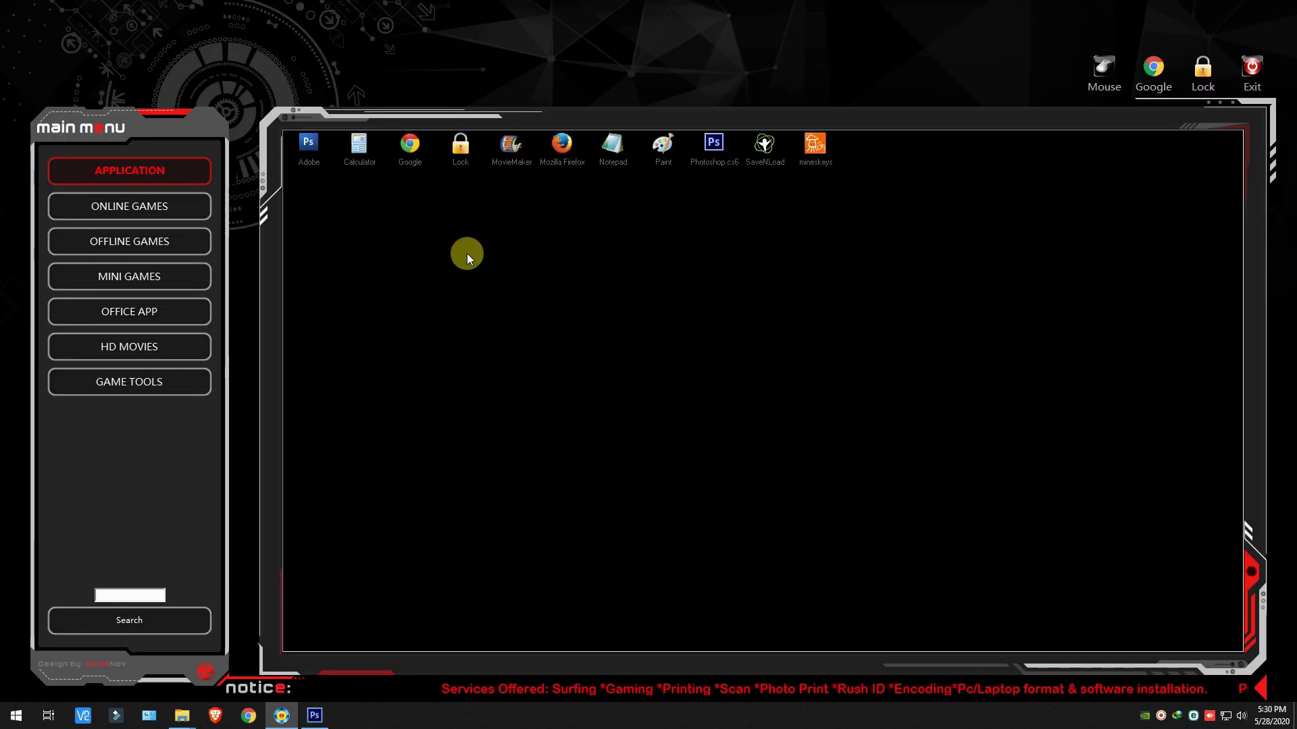
Step: Switch to Photoshop and paste the captured Game Menu screen into a new 1920 x 1080 pixel document
click(315, 717)
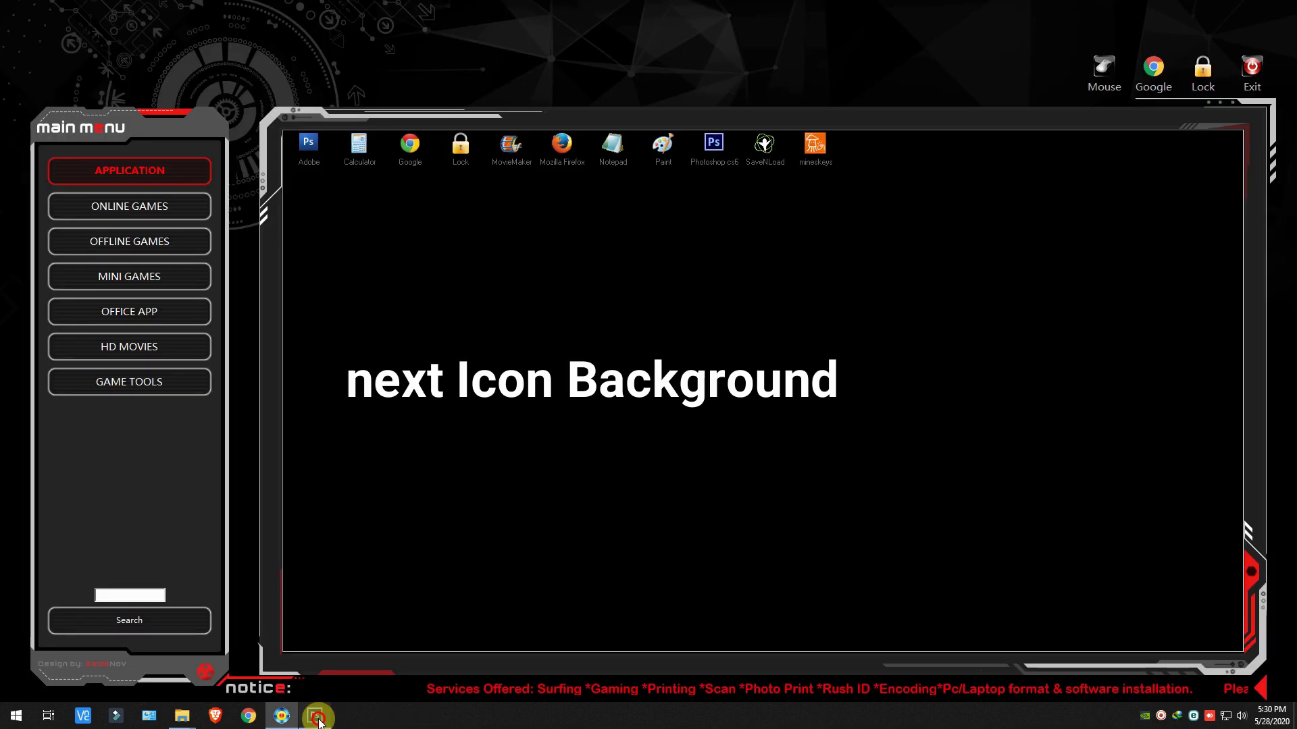
click(316, 717)
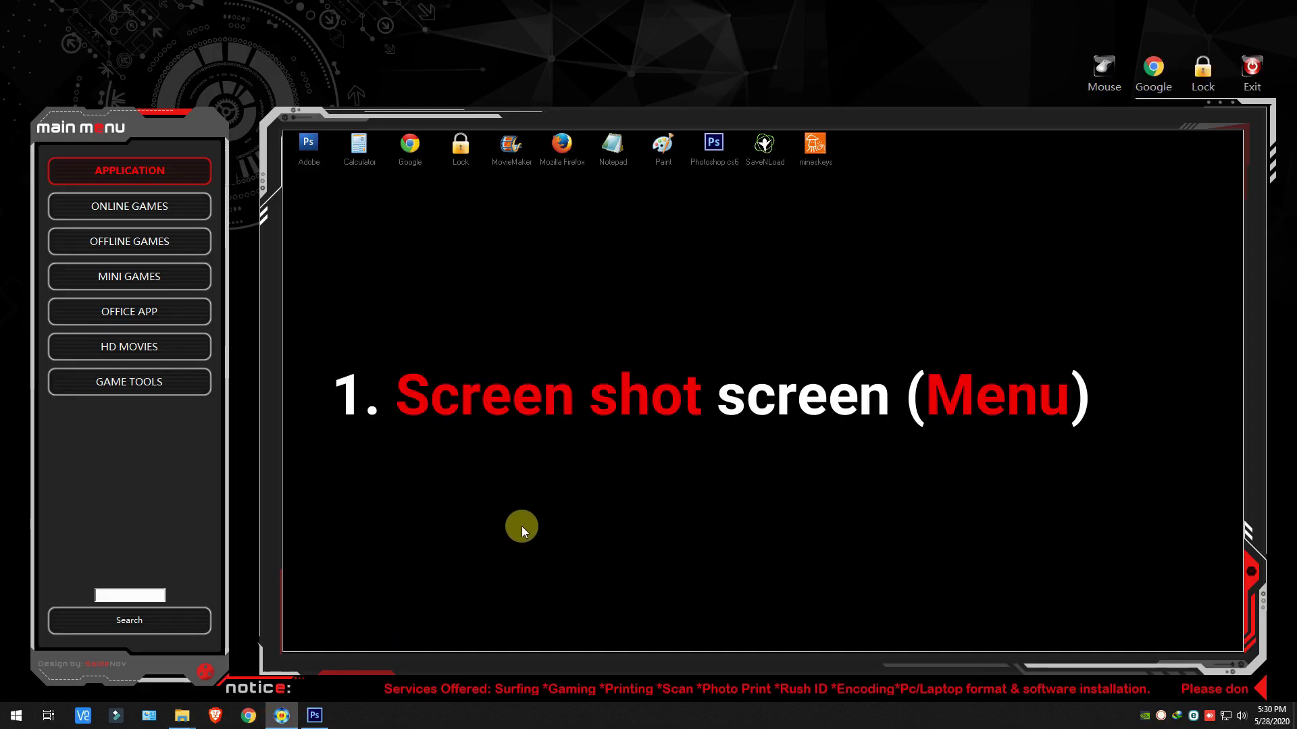
click(315, 716)
key(ctrl+n)
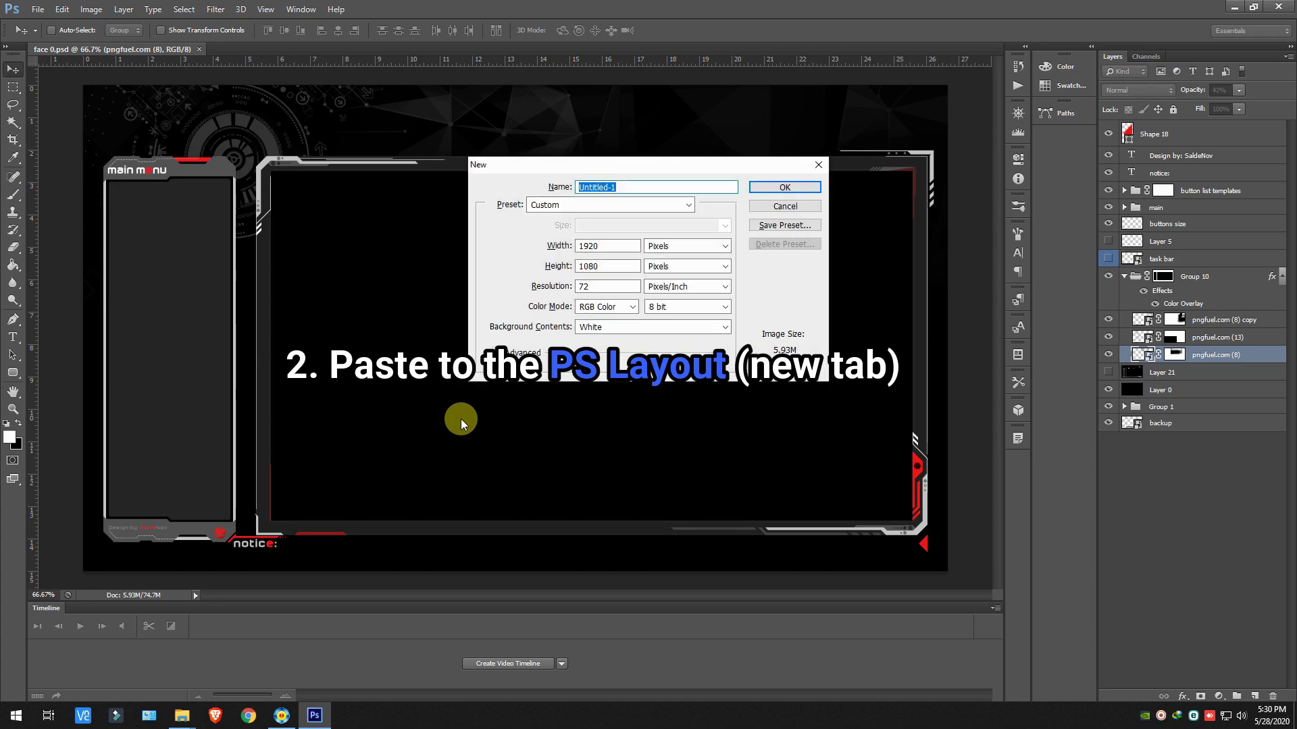
key(Return)
key(ctrl+v)
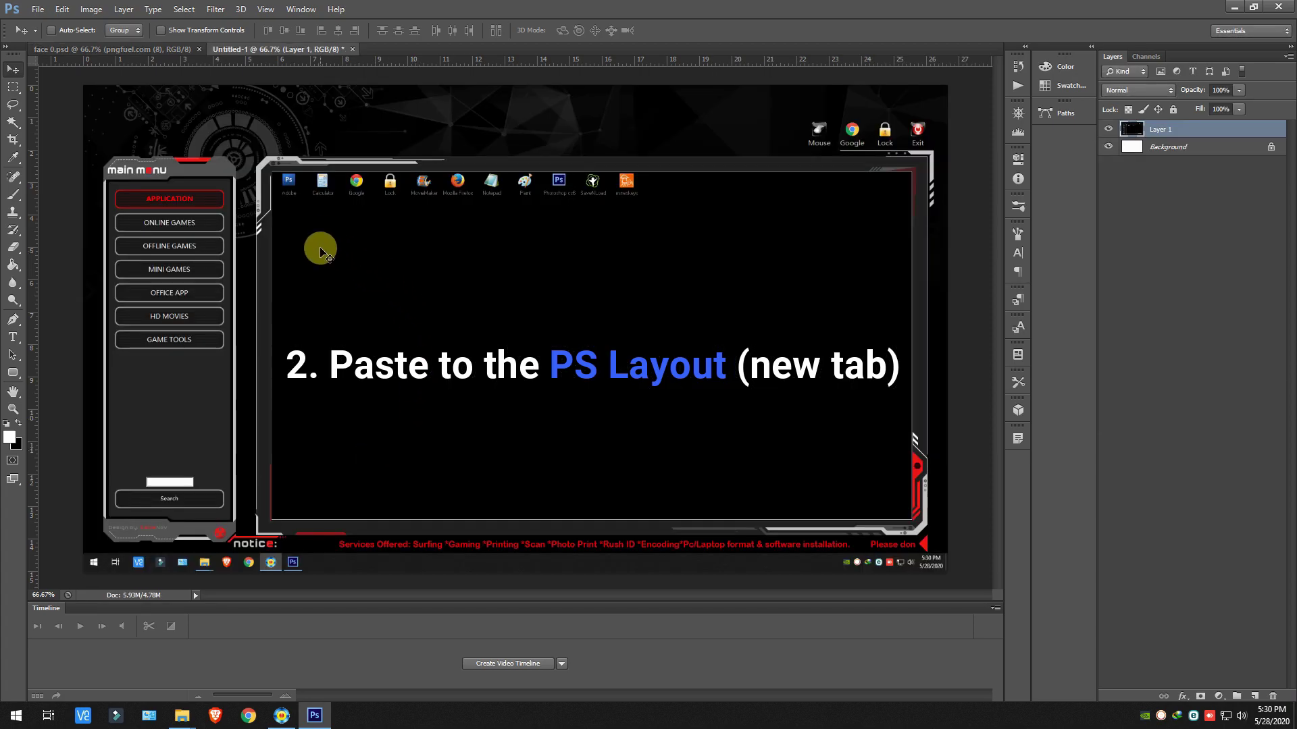
Step: Select the black icon box inside its thin white border with a rectangular marquee of about 19.7 x 10.7 in
key(ctrl+plus)
scroll(331, 258, up, 3)
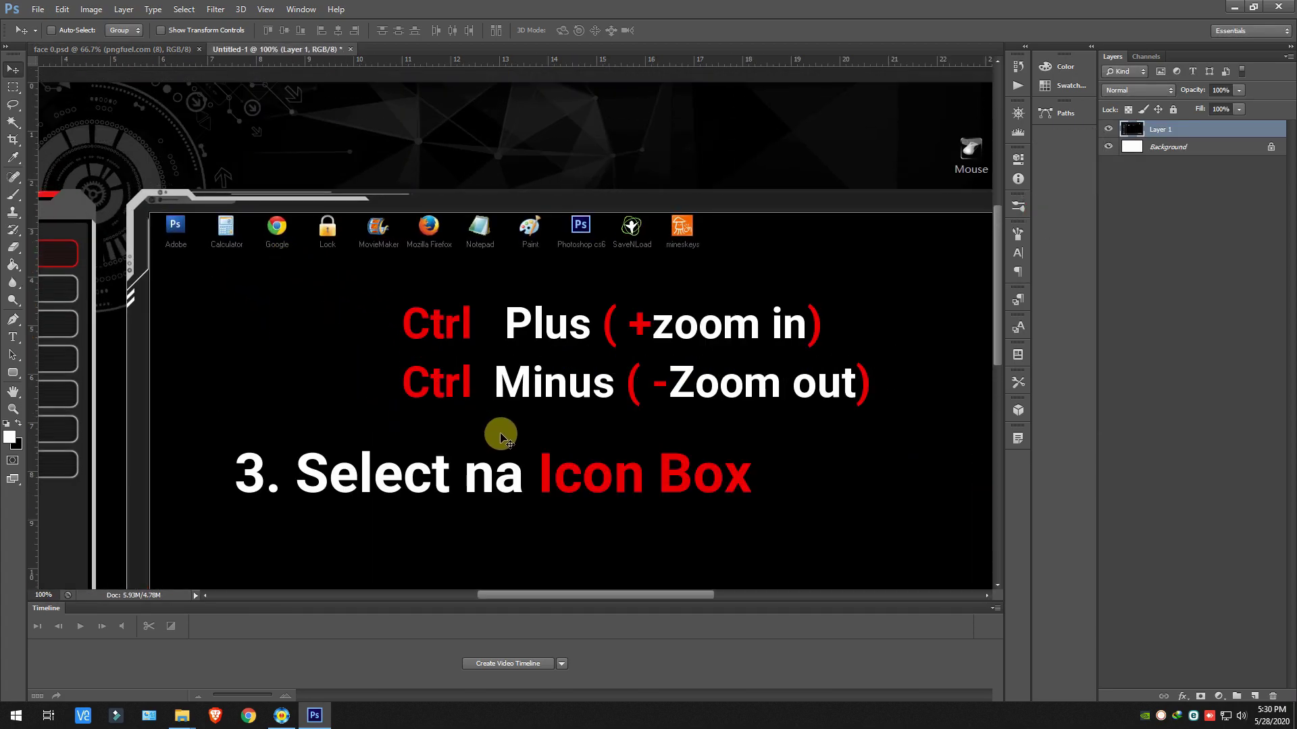
key(ctrl+plus)
drag(622, 595, 472, 585)
scroll(753, 354, up, 5)
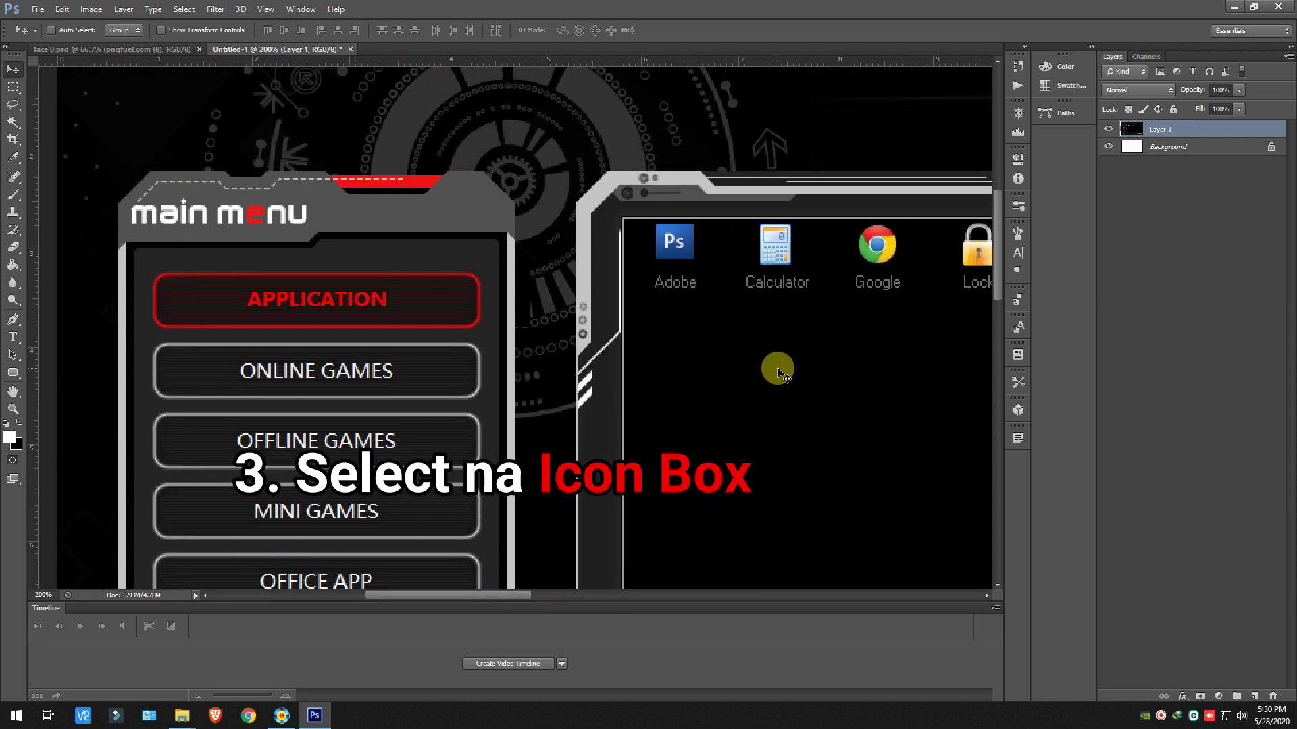
key(ctrl+plus)
scroll(772, 347, up, 2)
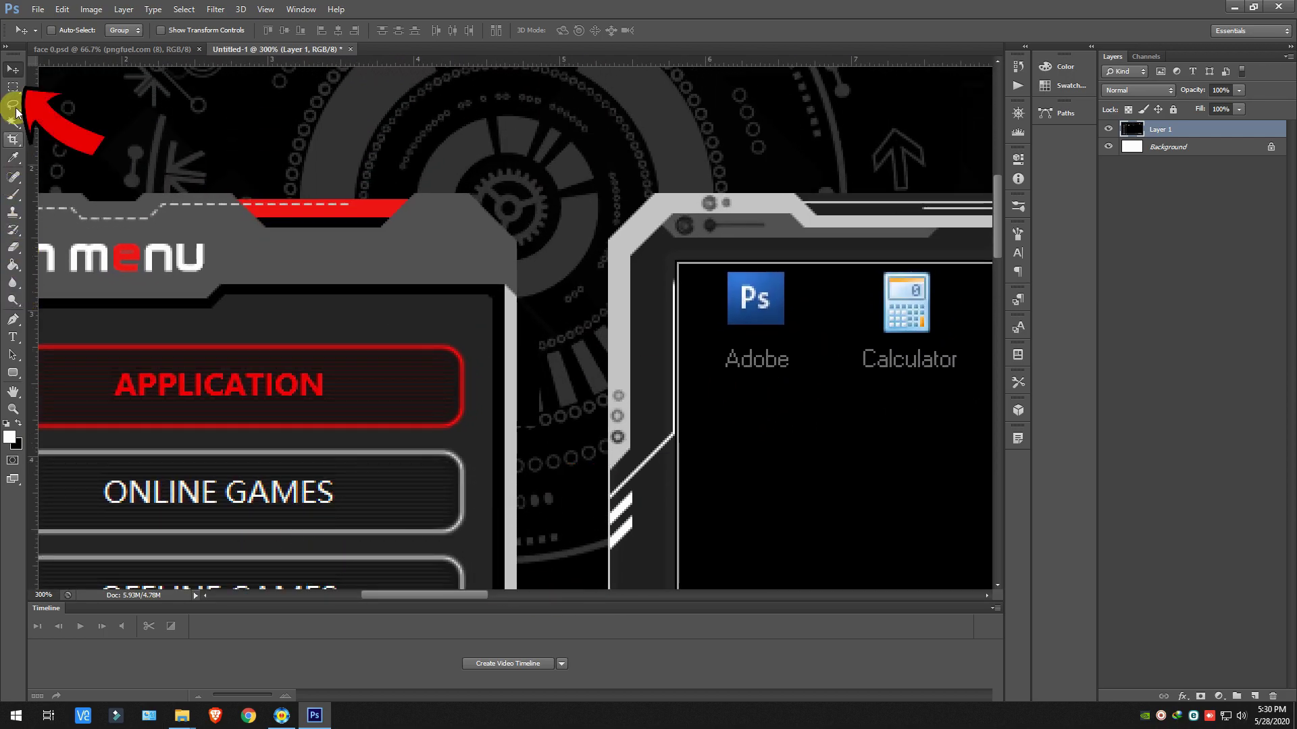
click(13, 87)
drag(434, 594, 464, 585)
key(ctrl+plus)
key(ctrl+plus)
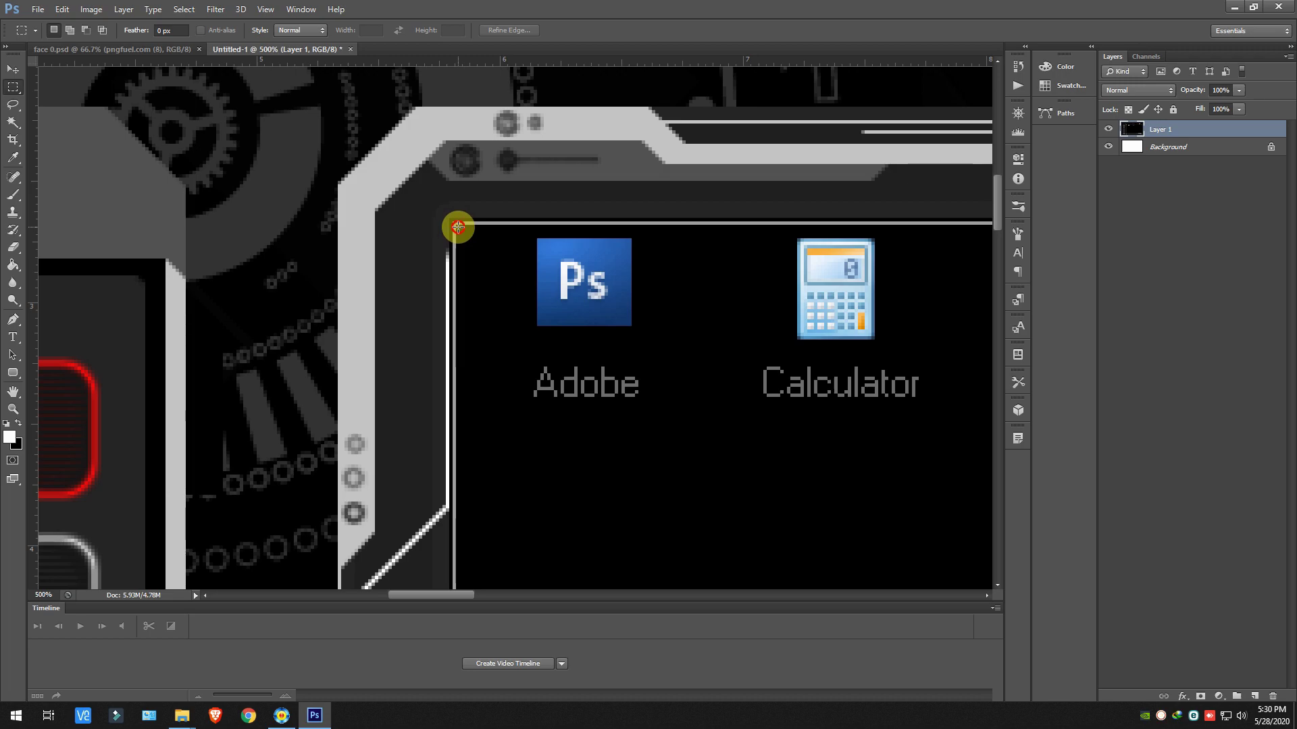
drag(490, 256, 525, 506)
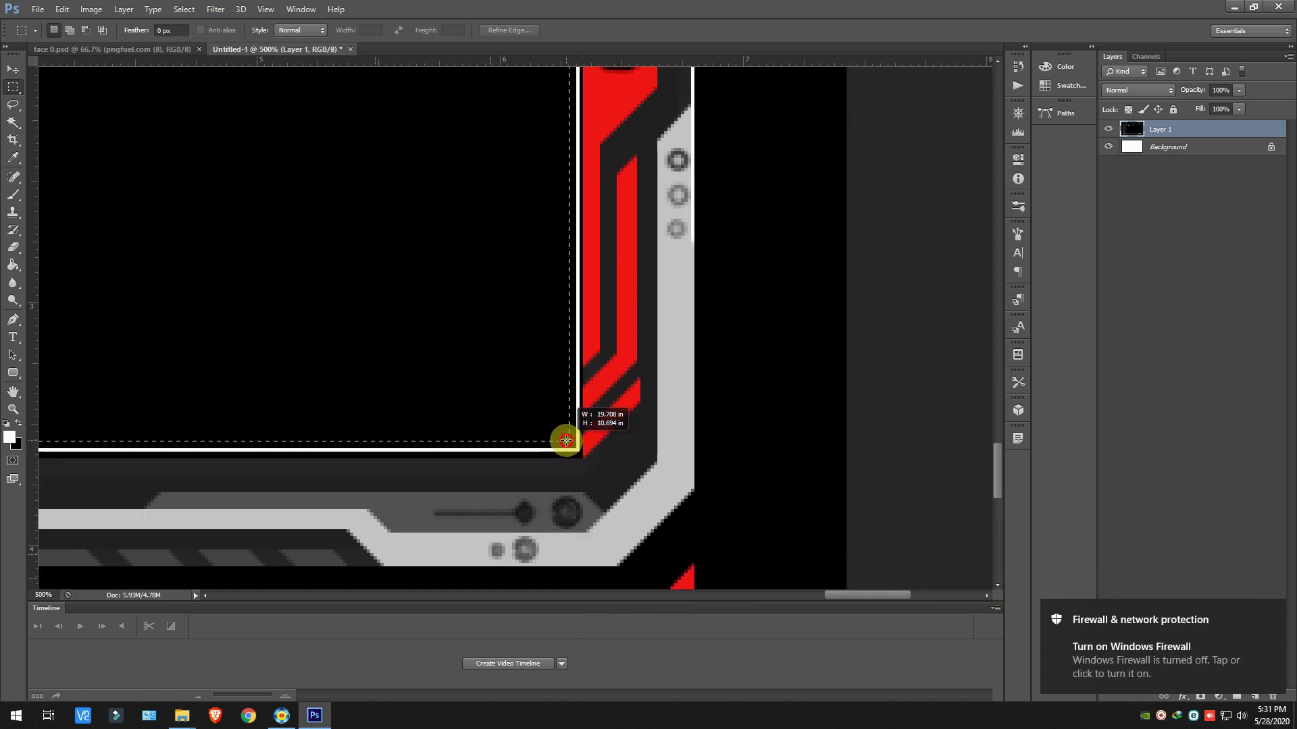
scroll(556, 301, down, 1)
scroll(622, 289, up, 5)
drag(996, 409, 1001, 189)
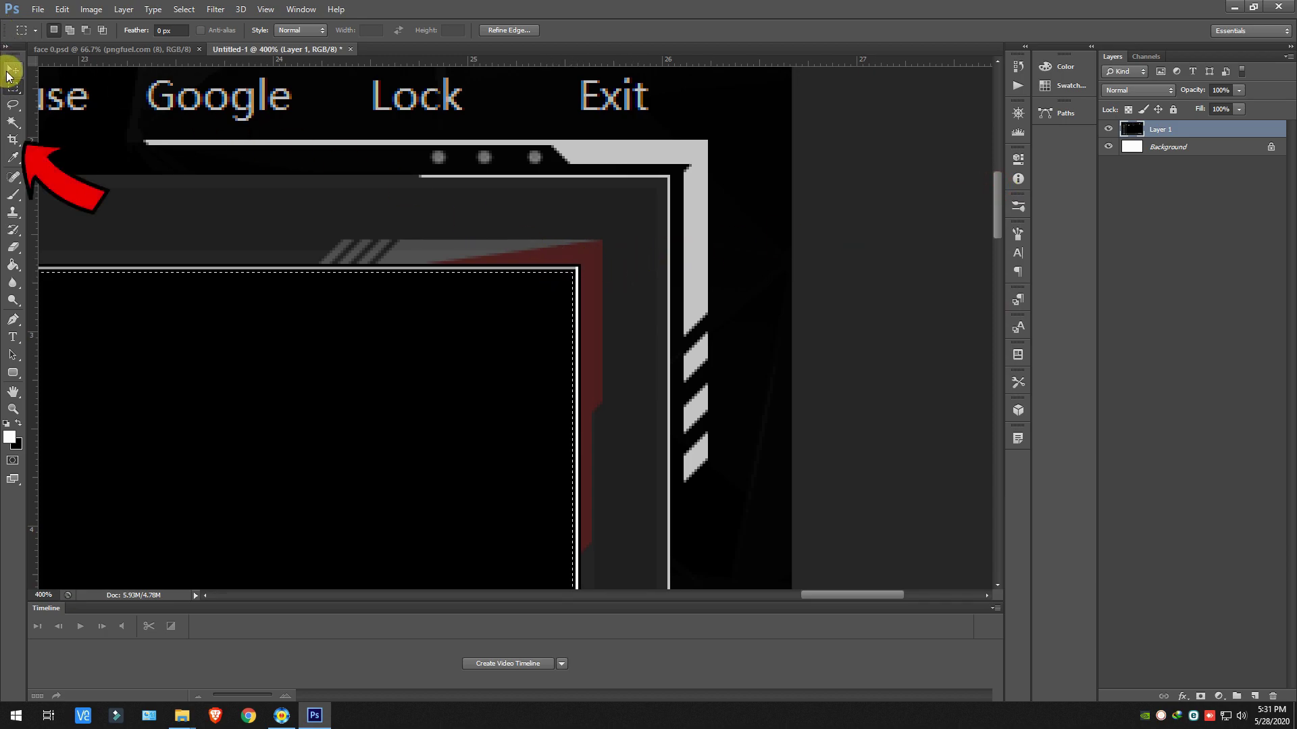
Step: Crop the pasted screenshot to the selected icon box area
click(12, 140)
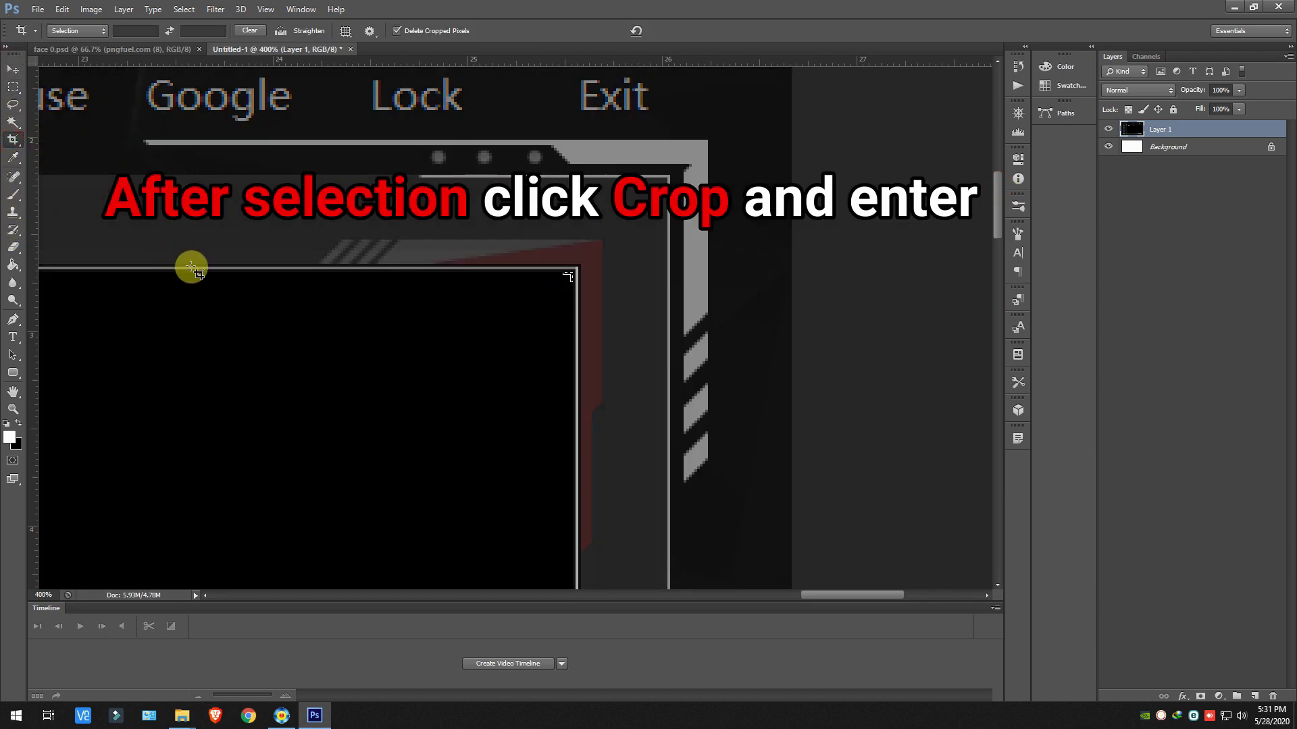
click(357, 306)
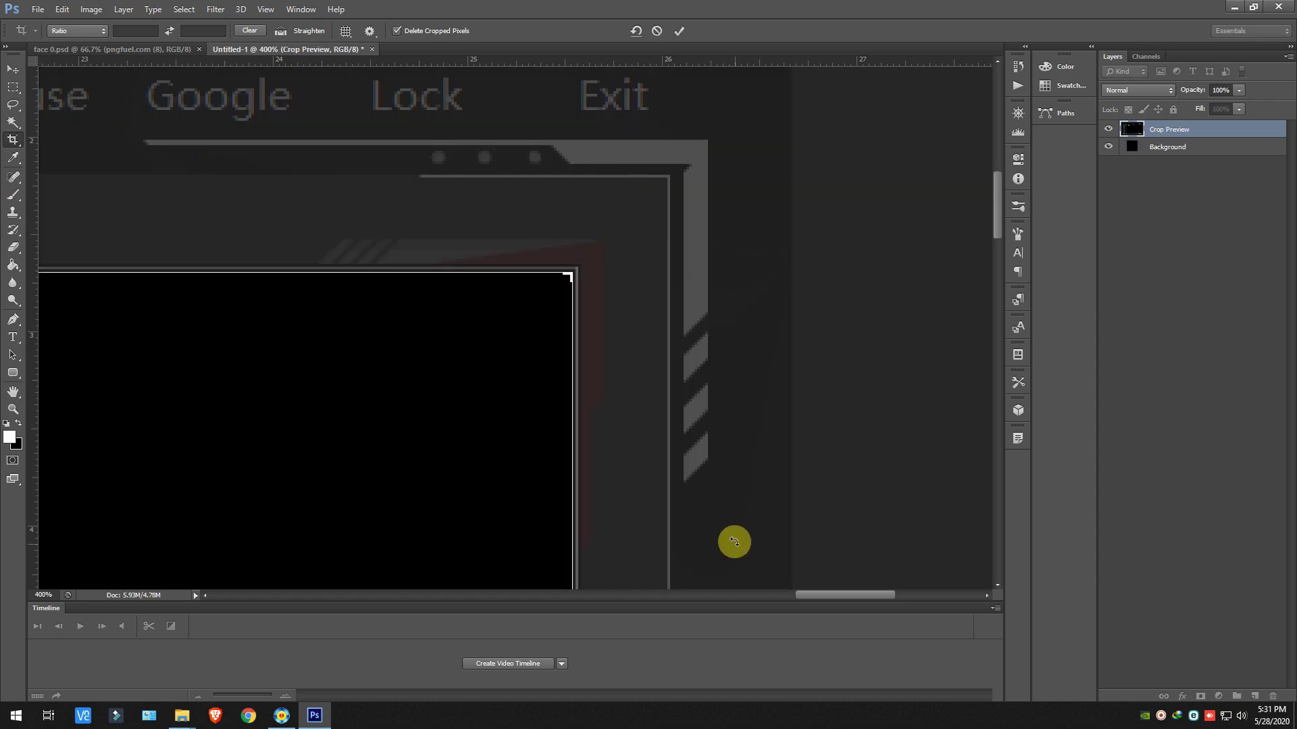
key(ctrl+minus)
key(ctrl+minus)
key(ctrl+minus)
key(ctrl+minus)
key(ctrl+minus)
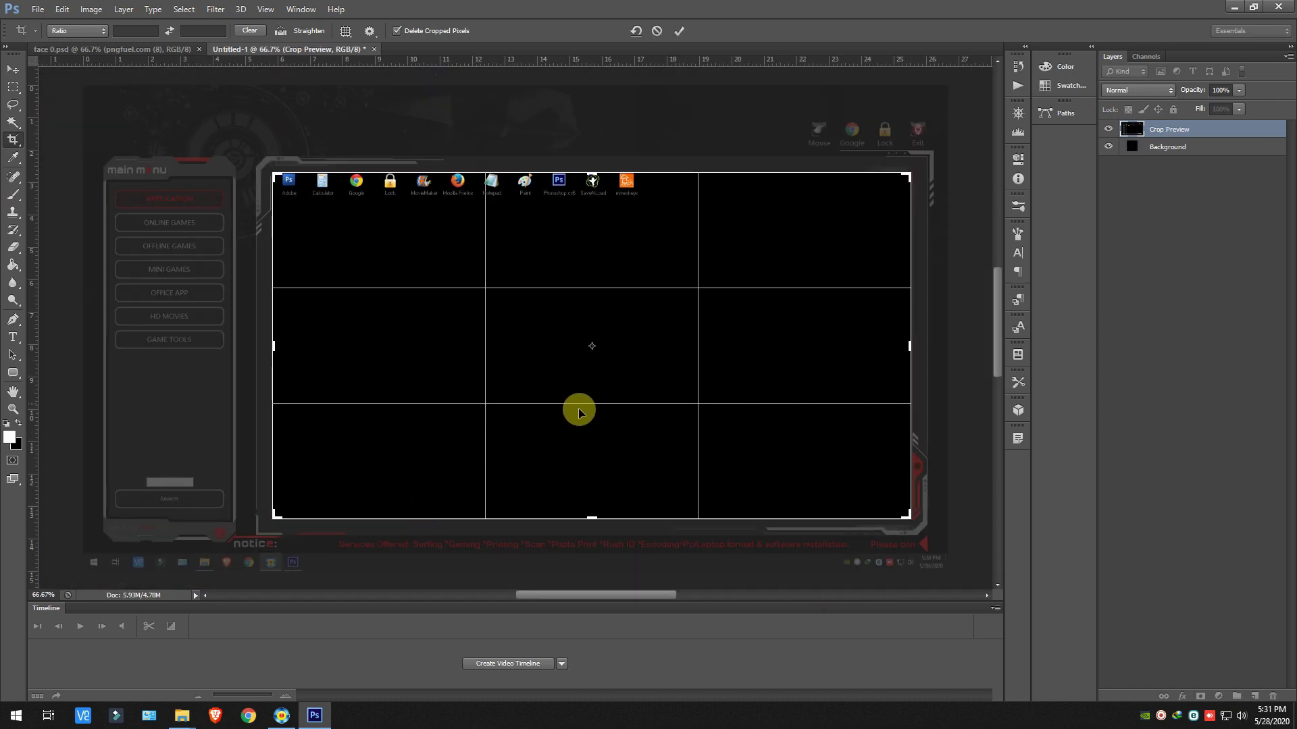
key(Escape)
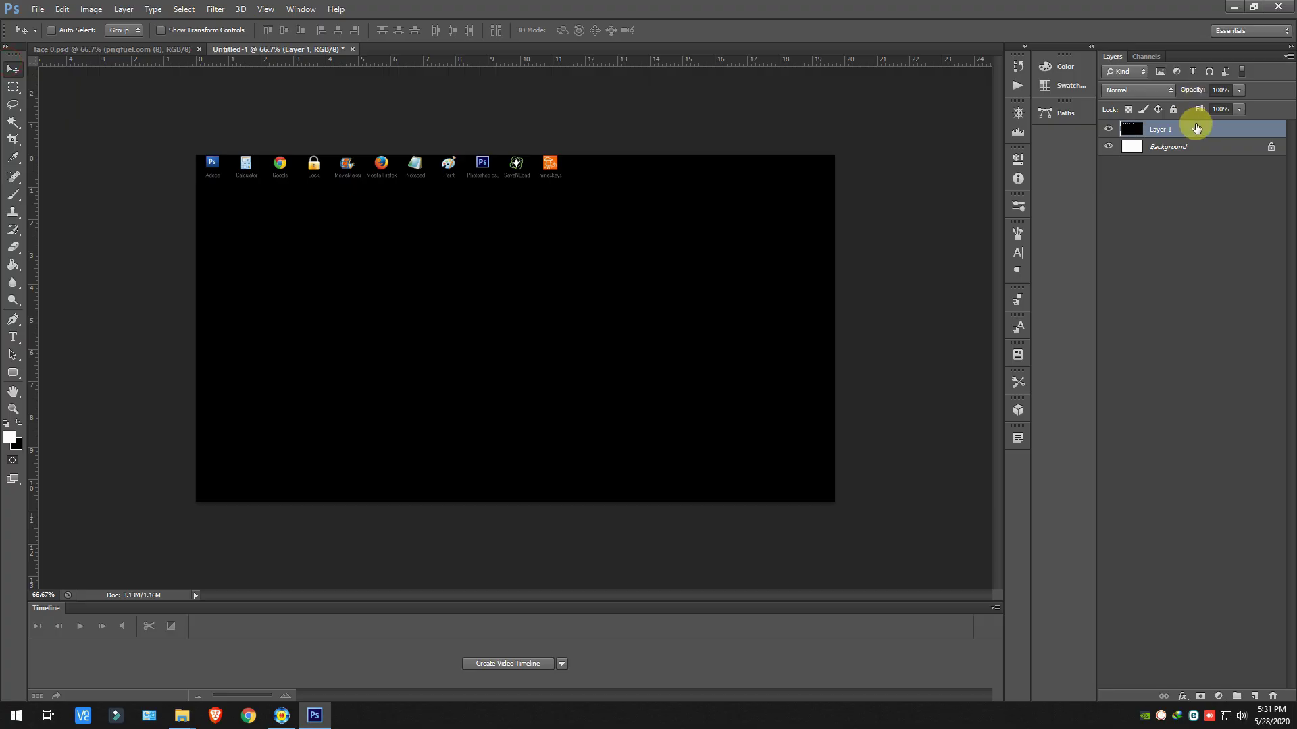
Step: Place the ravers___fantasy_by_mayamoti image on the cropped canvas and enlarge it to cover the full width
key(alt+Tab)
click(1032, 521)
drag(1032, 524, 473, 406)
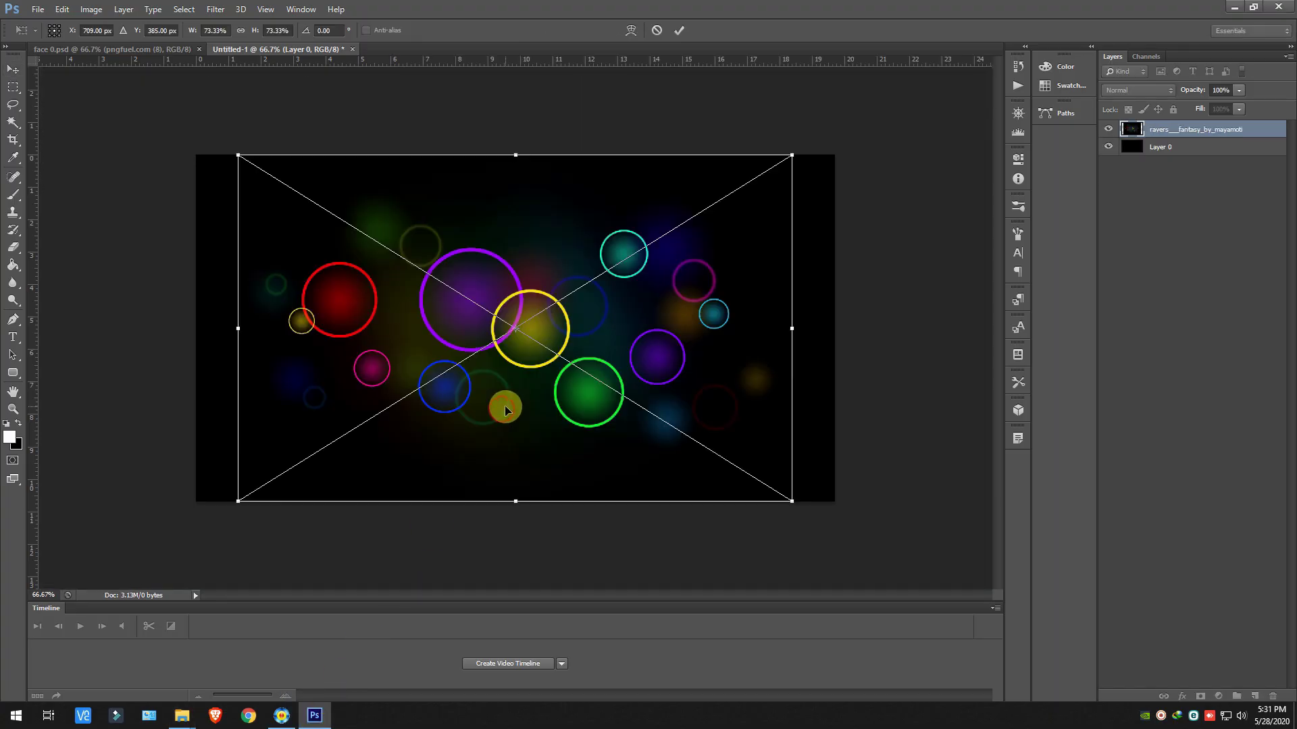
key(Return)
key(ctrl+t)
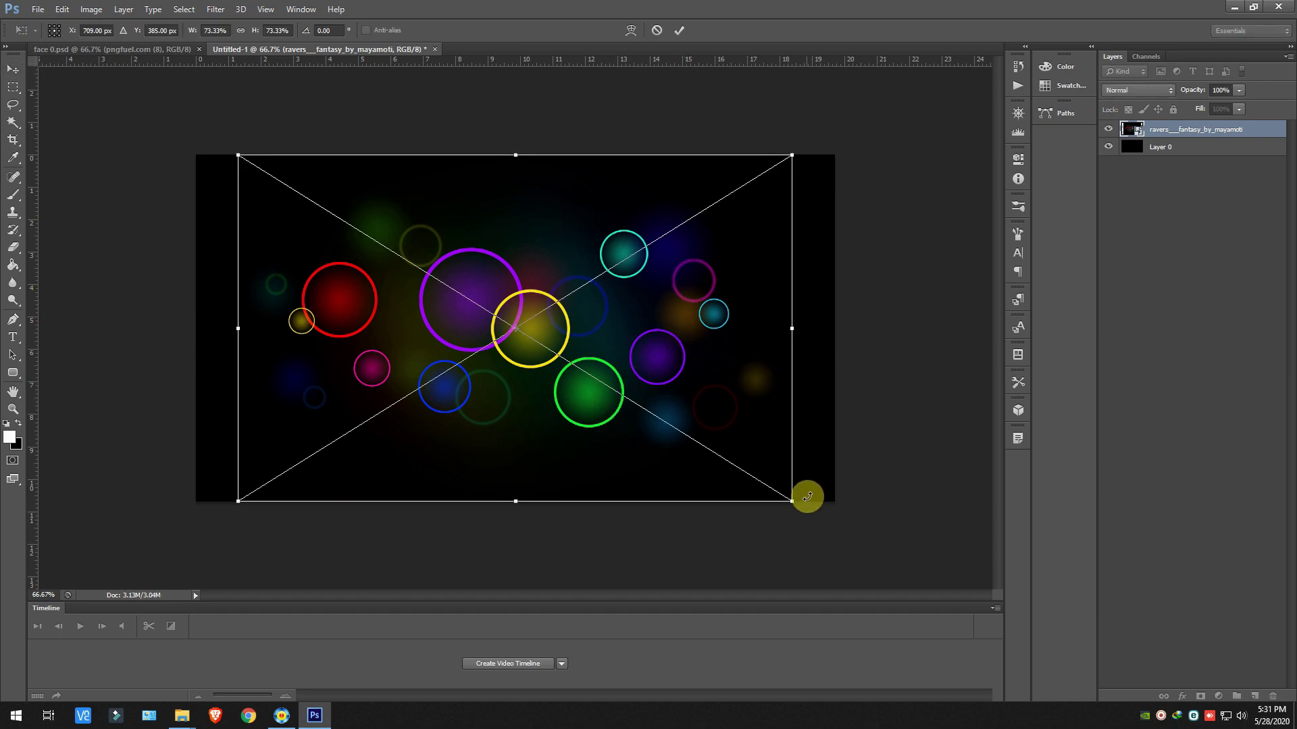
drag(802, 500, 848, 529)
drag(240, 159, 181, 147)
double_click(538, 358)
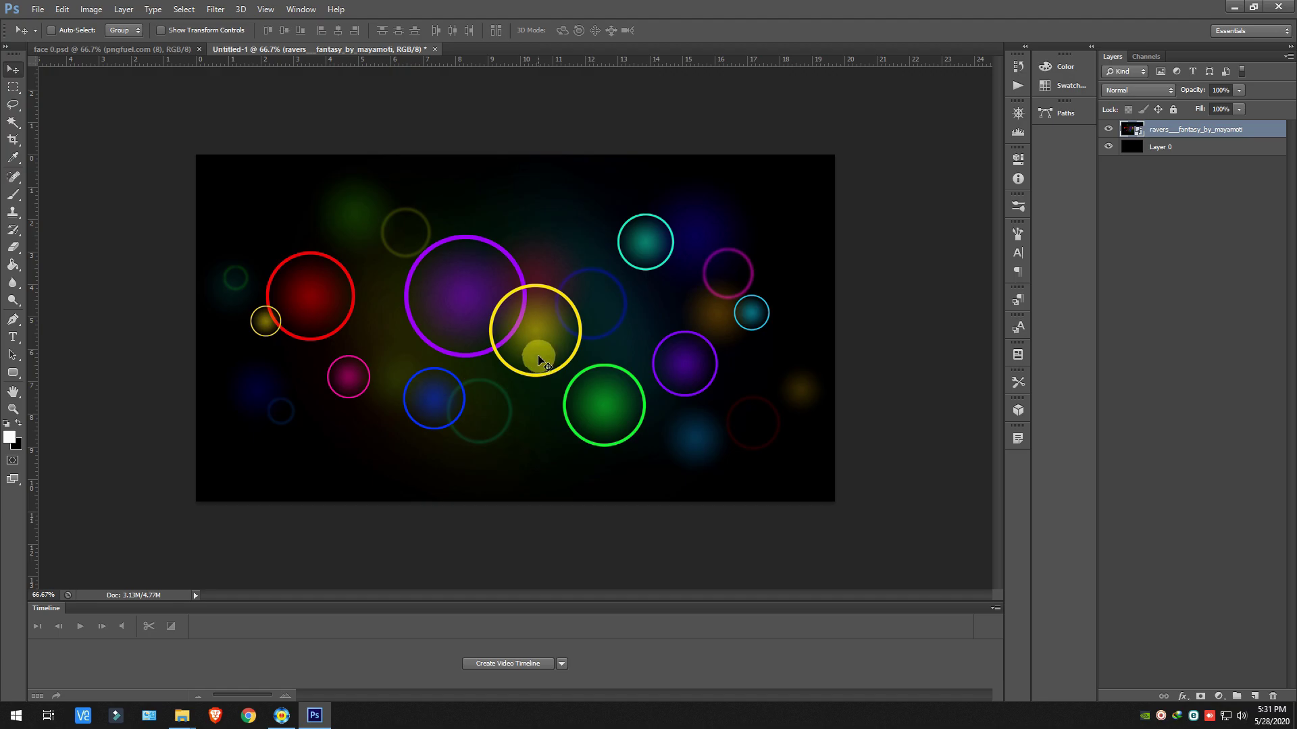
Step: Save the icon background document as back.psd in the Game Menu folder
key(ctrl+shift+s)
click(727, 158)
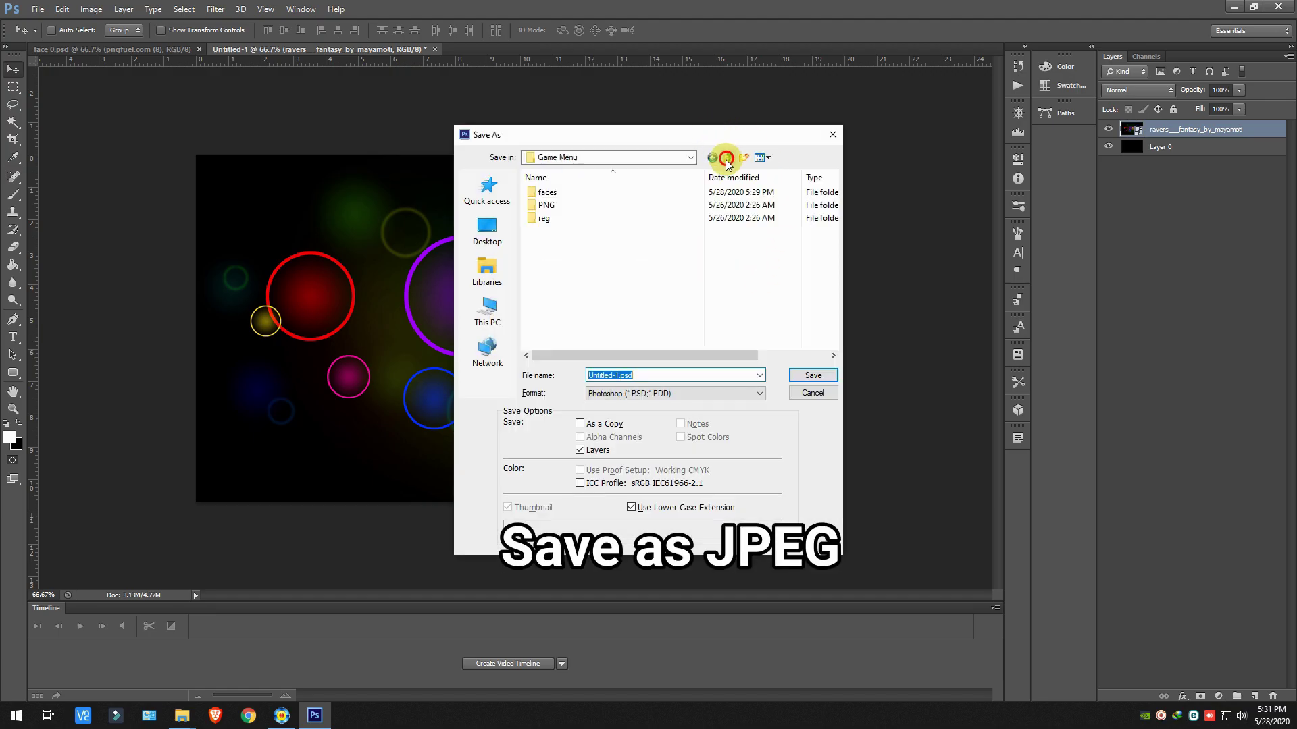
text(bac)
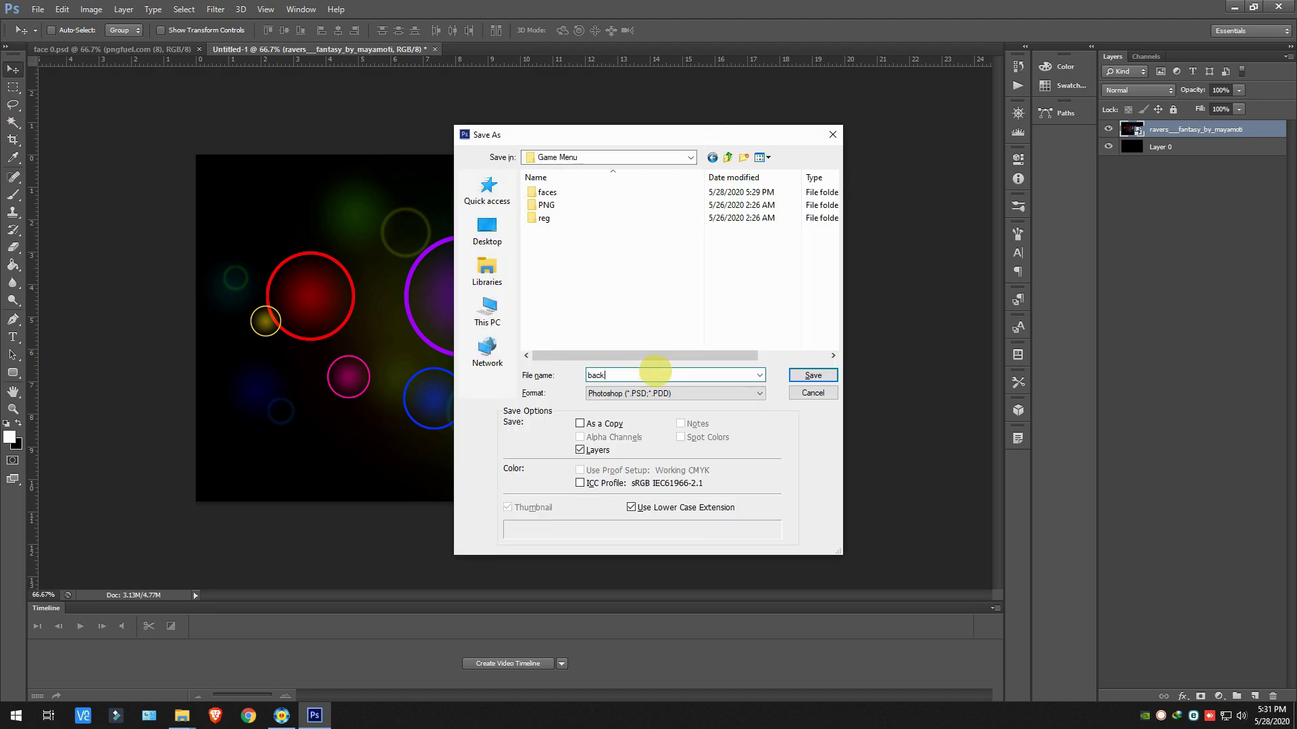
text(k)
key(Return)
key(Return)
Step: Save a JPEG copy of the icon background as back.jpg in the Game Menu folder
key(ctrl+shift+s)
click(702, 393)
click(682, 483)
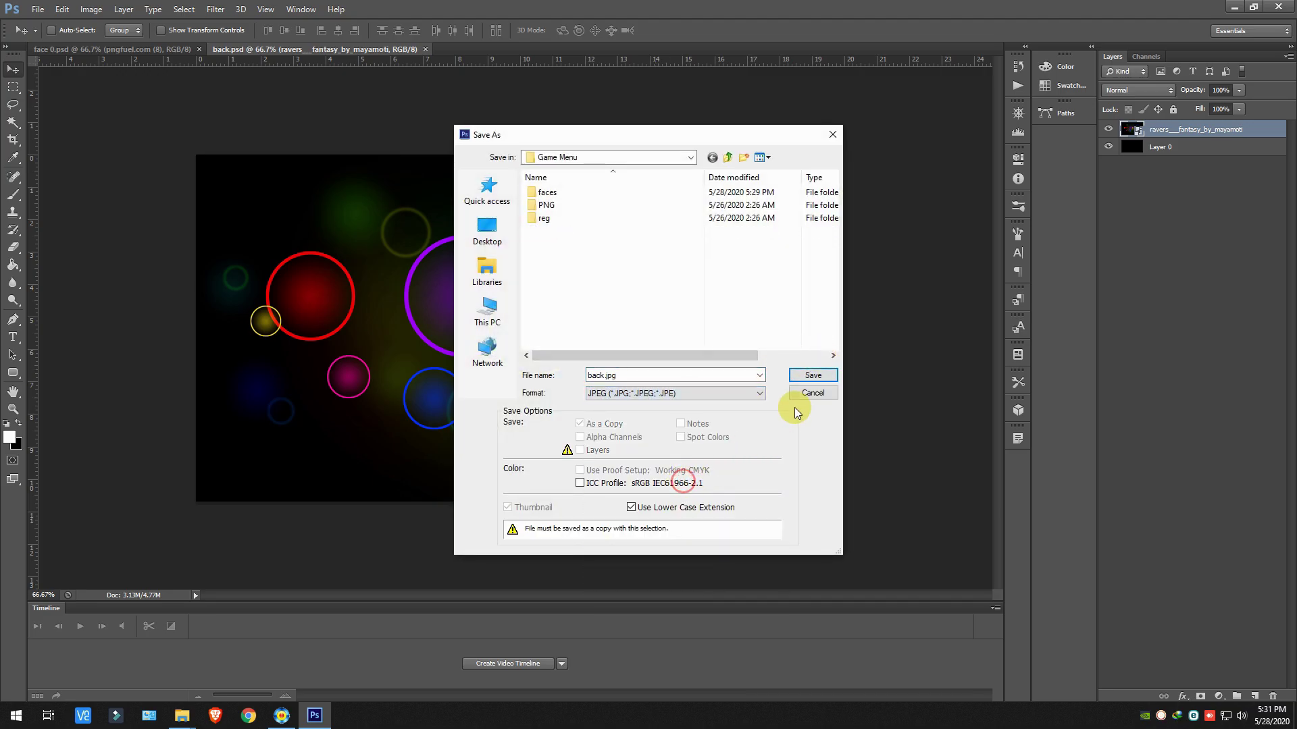
click(827, 375)
key(Return)
Step: Restart Game Menu and check the new background behind the icons
right_click(278, 713)
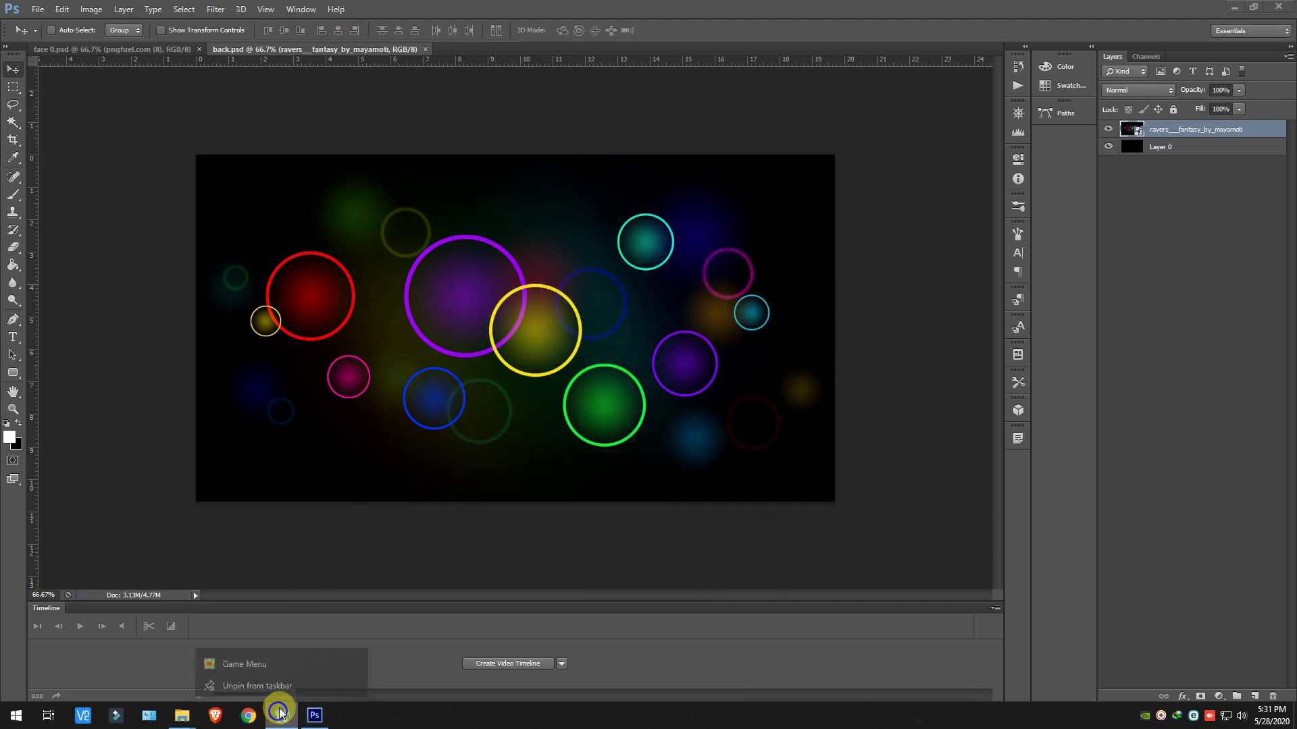
click(279, 712)
right_click(287, 719)
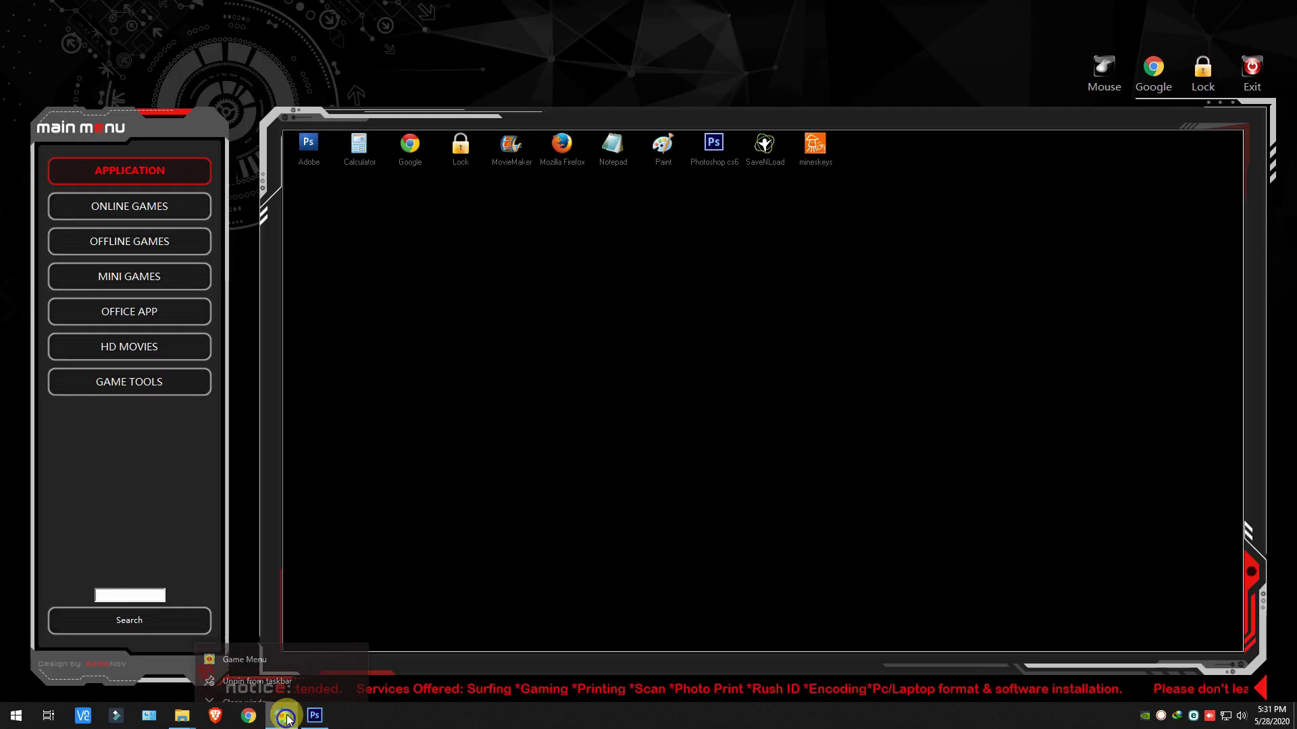
click(254, 687)
click(281, 714)
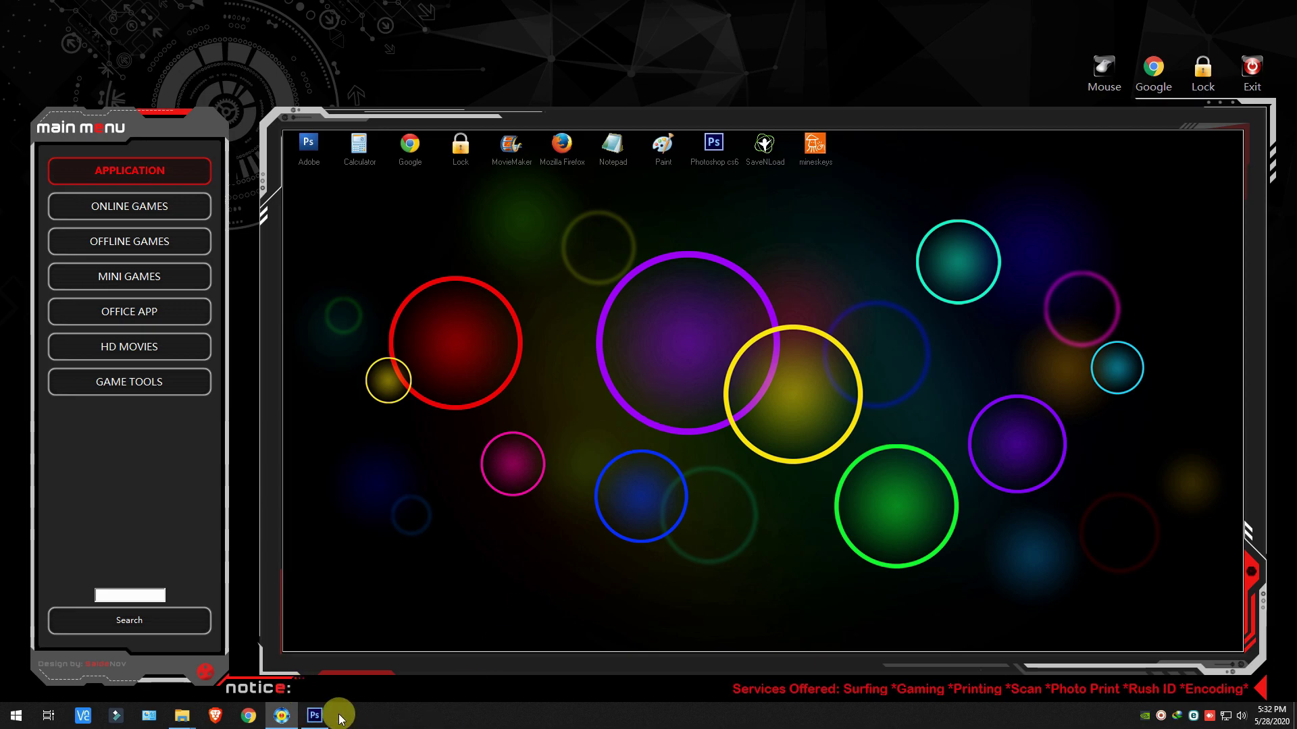
Step: Switch to Photoshop and set the ravers___fantasy_by_mayamoti layer's opacity to 50%
click(316, 720)
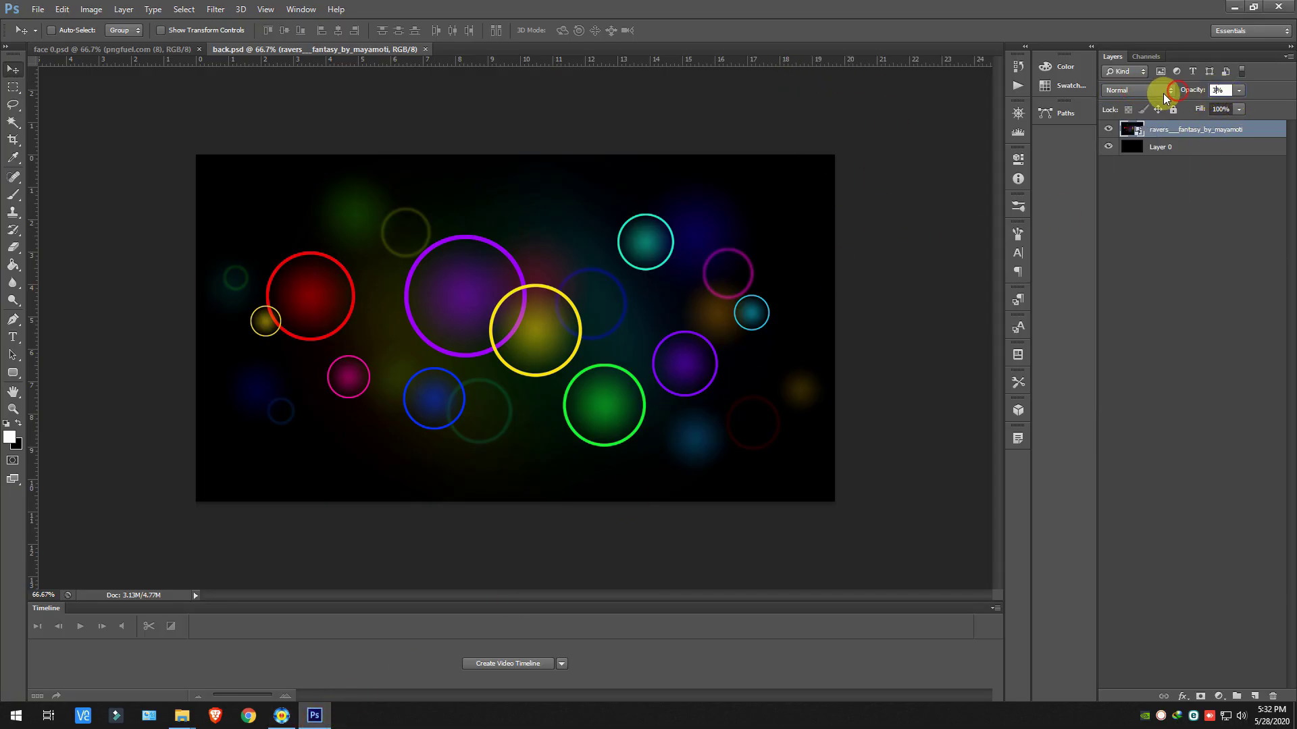
text(50)
key(Return)
Step: Save a JPEG copy of the dimmed background as back.jpg in the Game Menu folder, replacing the existing file
key(ctrl+shift+s)
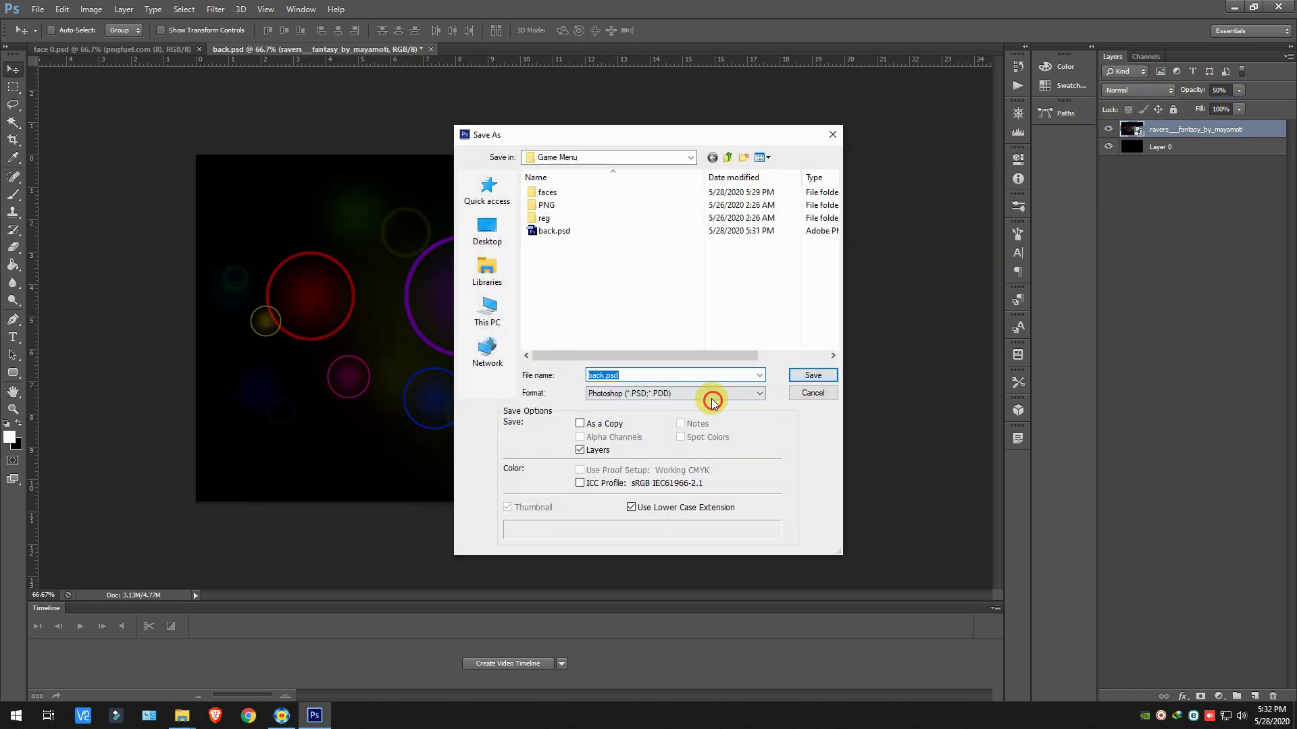
click(703, 393)
click(691, 486)
click(814, 375)
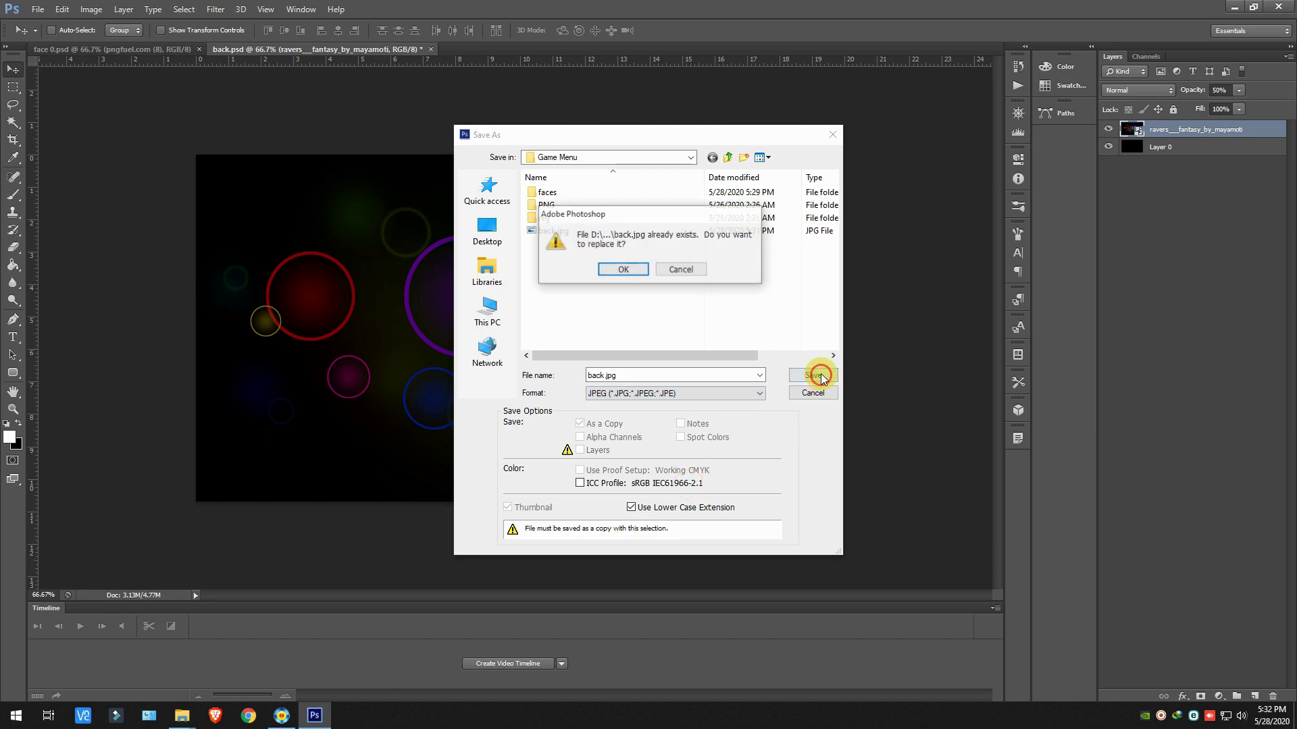
key(Return)
key(Return)
Step: Restart Game Menu and check the dimmed circle background behind the icons
right_click(286, 720)
click(277, 701)
click(281, 717)
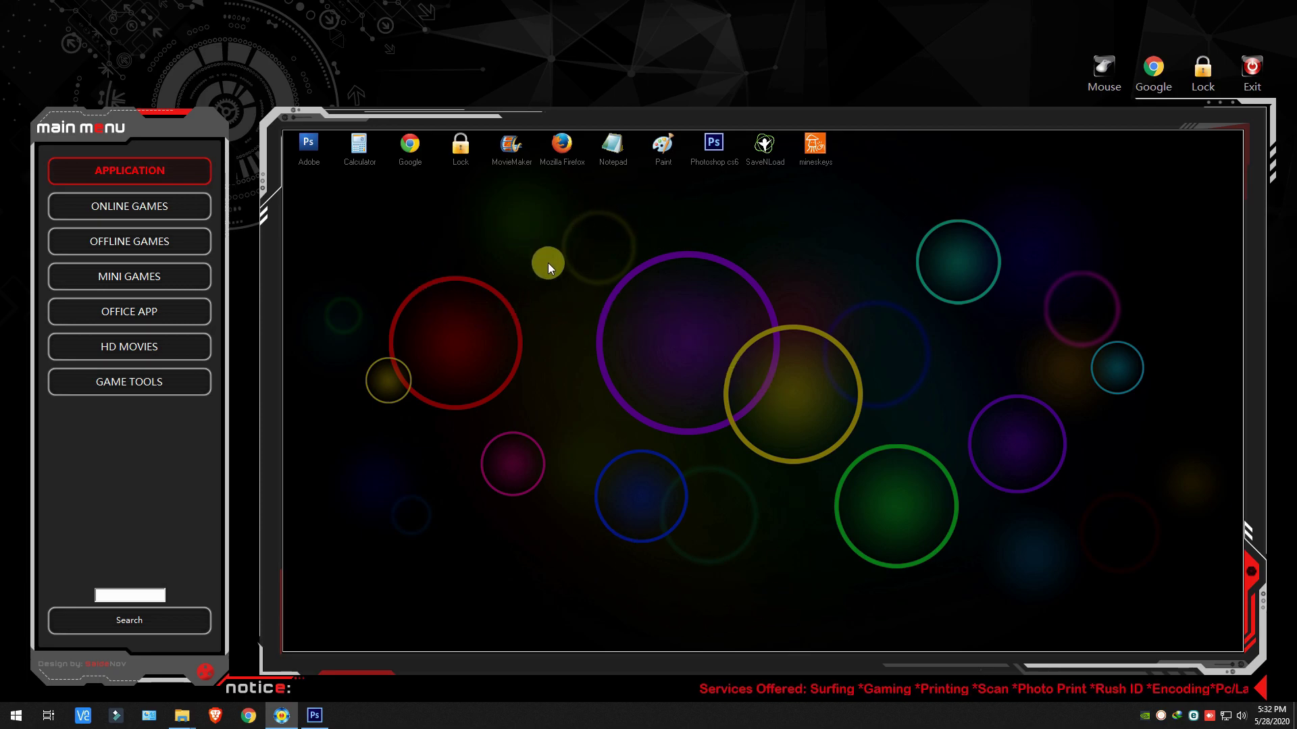
right_click(282, 717)
click(248, 687)
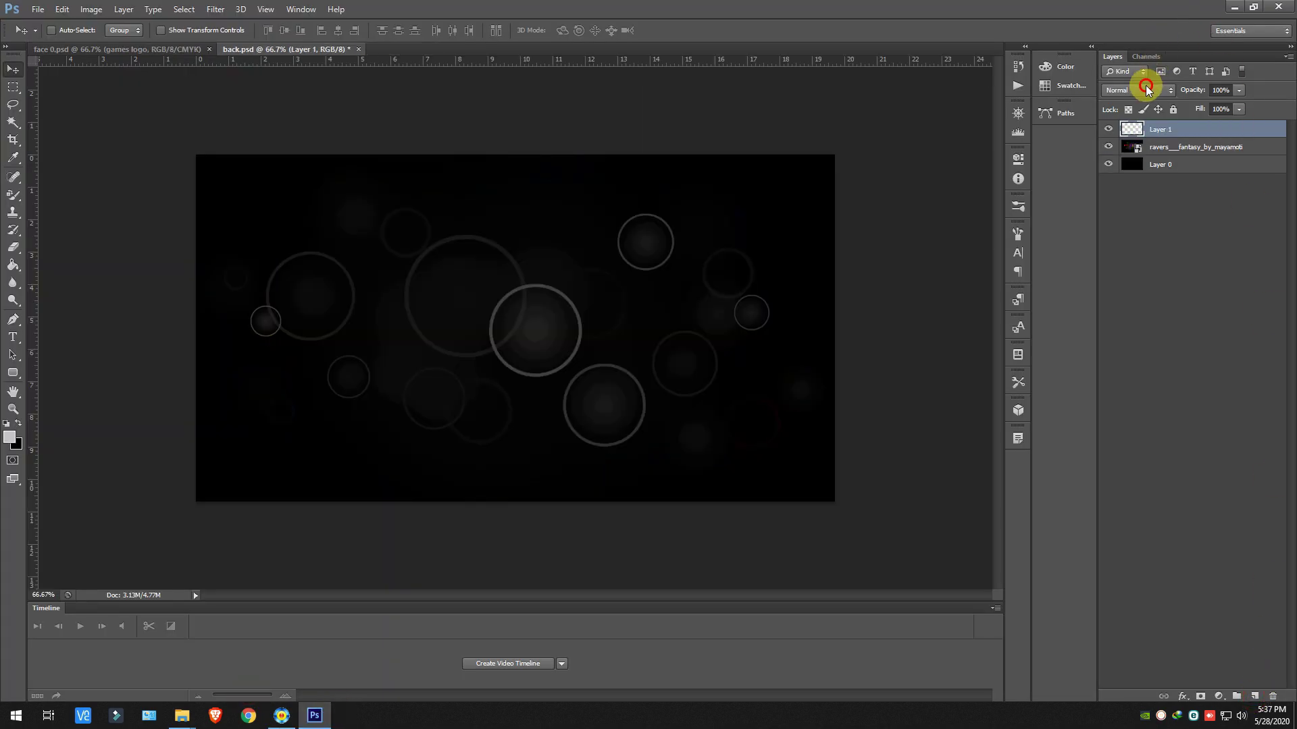
Step: Set the blend mode of Layer 1 in back.psd to Screen and the foreground color to red ff1b1b
click(1146, 90)
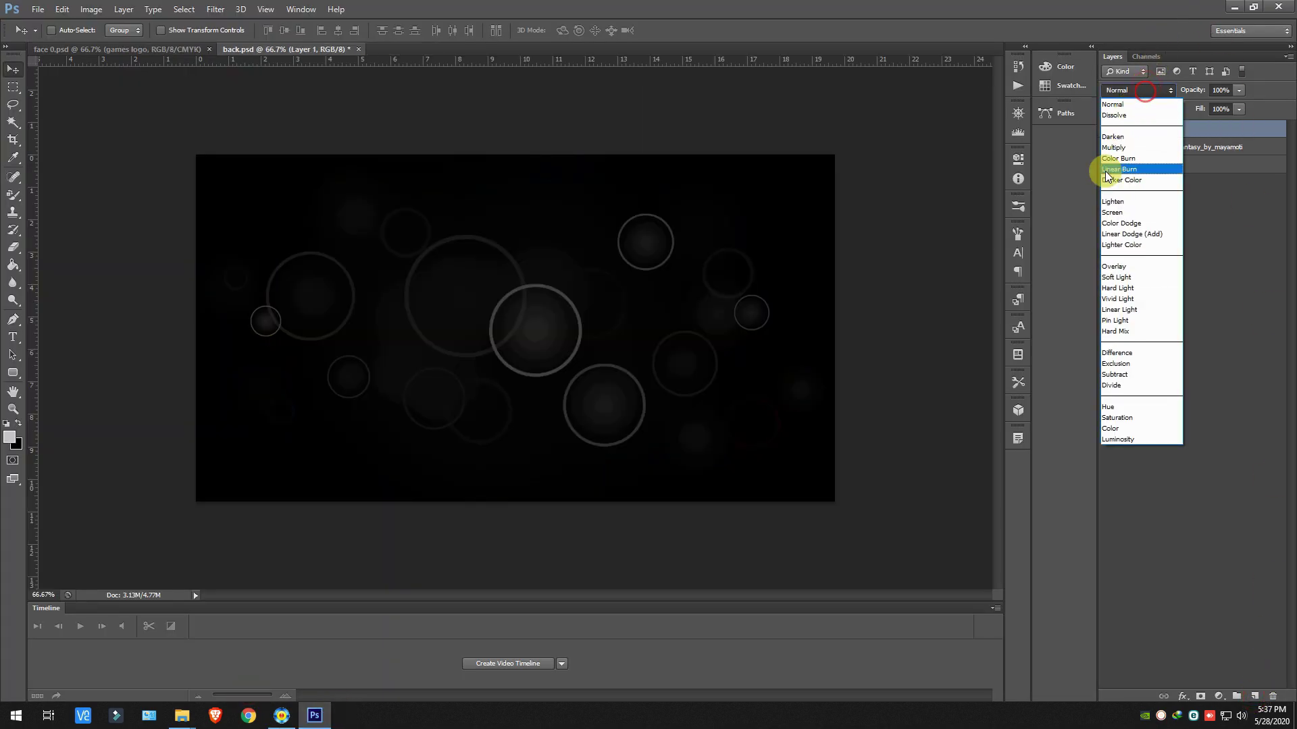
click(1117, 212)
right_click(17, 199)
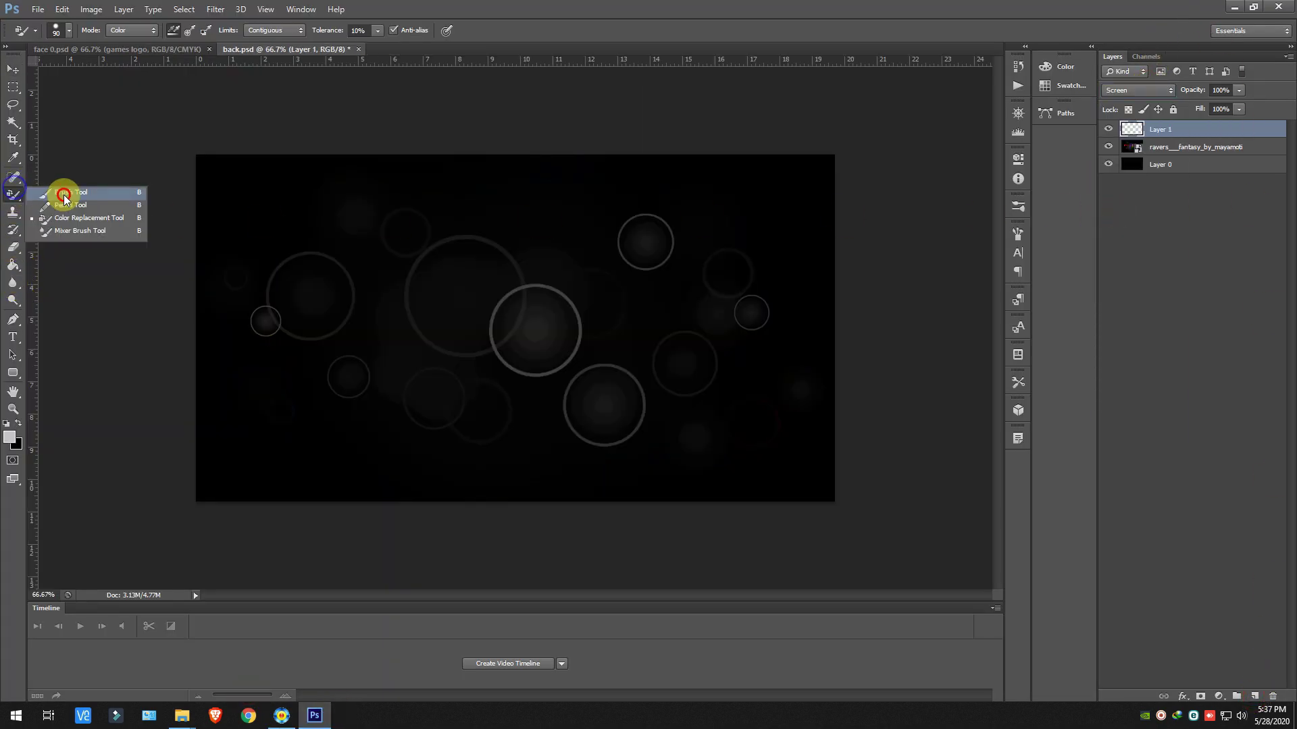
click(9, 437)
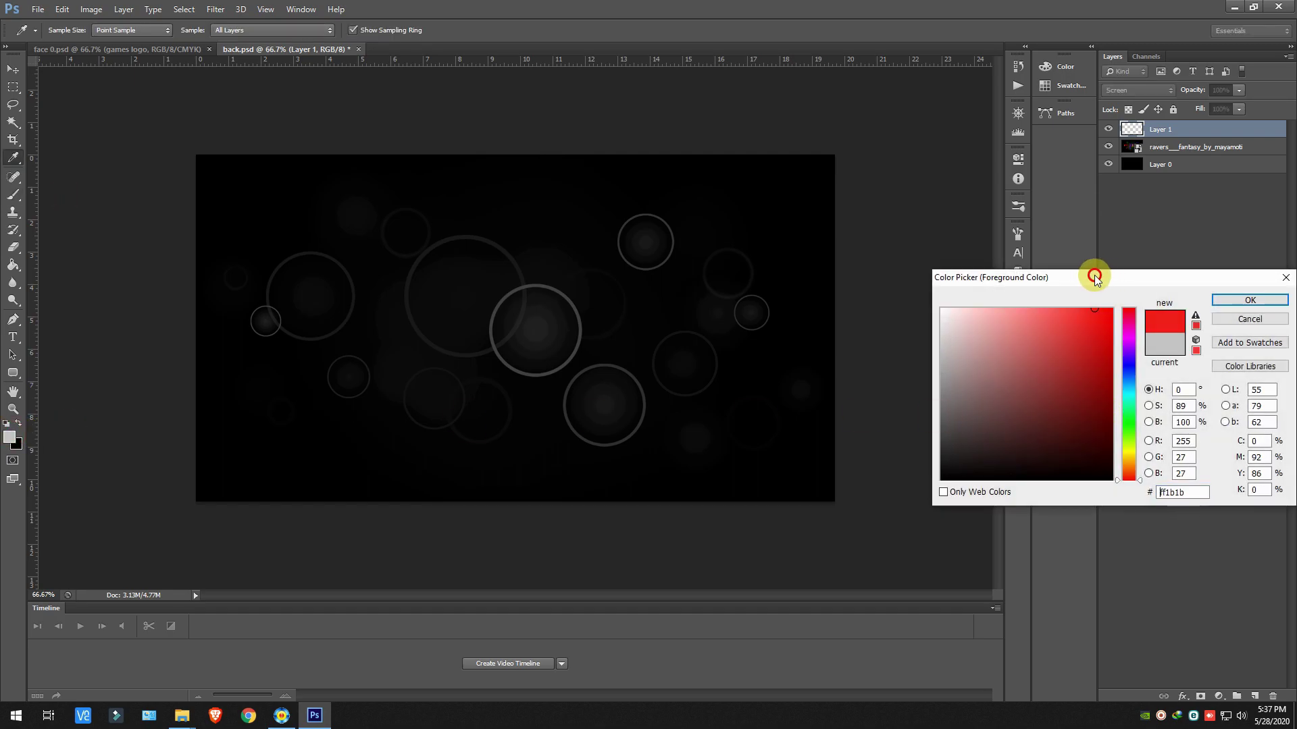
key(Return)
Step: Choose a soft round brush with 0% hardness and tint individual background rings red on Layer 1
key(b)
key(ctrl+plus)
right_click(733, 338)
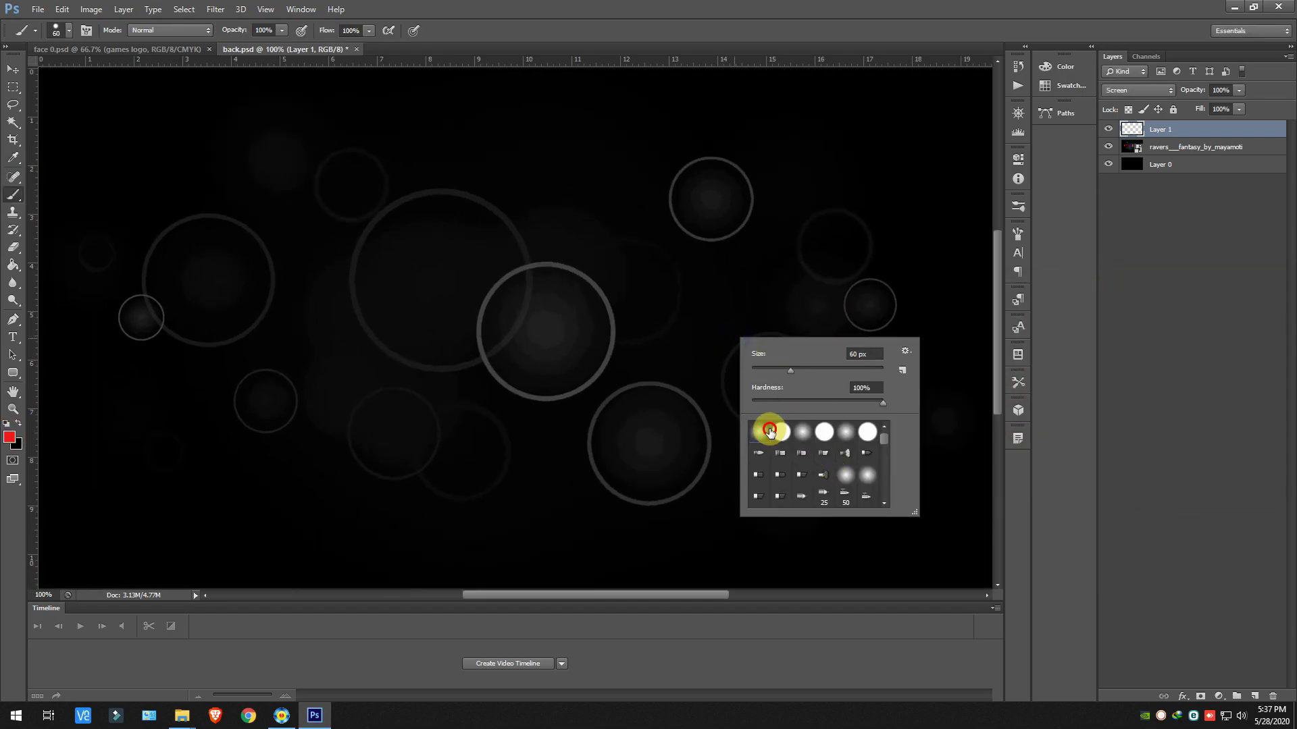
drag(719, 277, 722, 240)
key(ctrl+z)
right_click(719, 350)
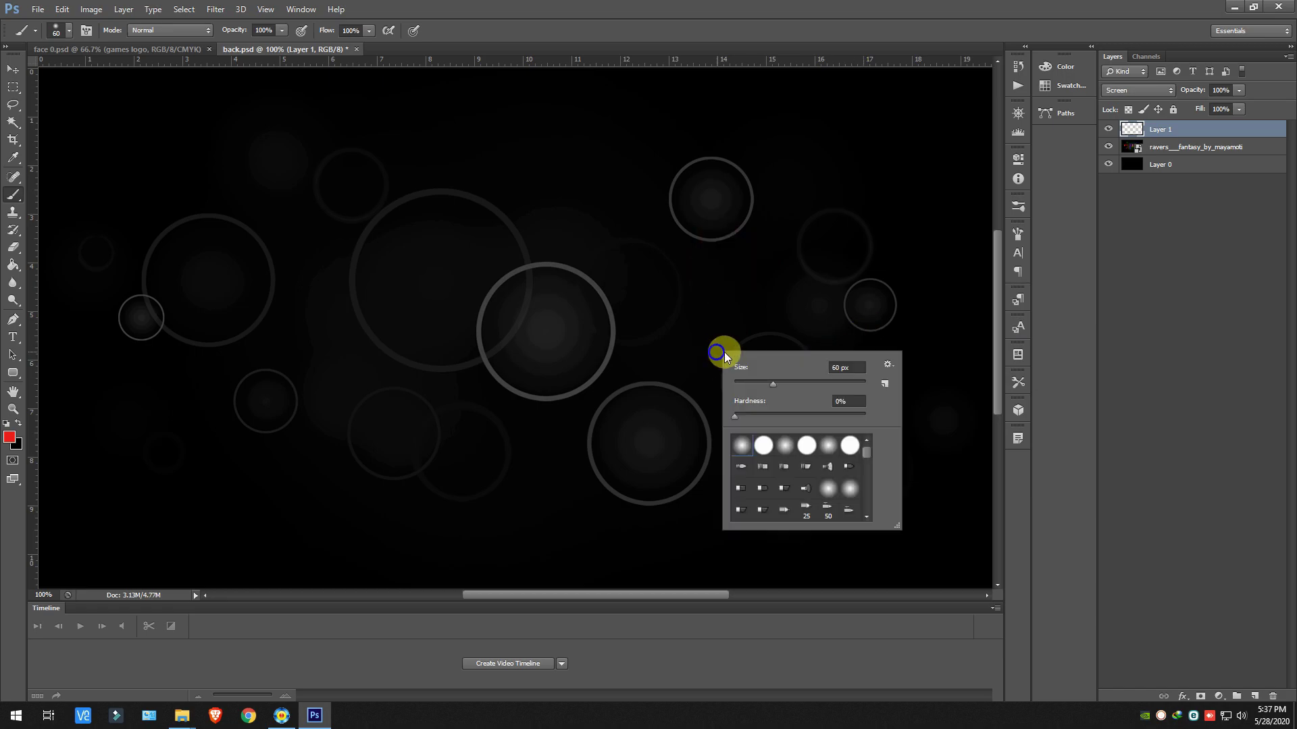
drag(872, 454, 869, 488)
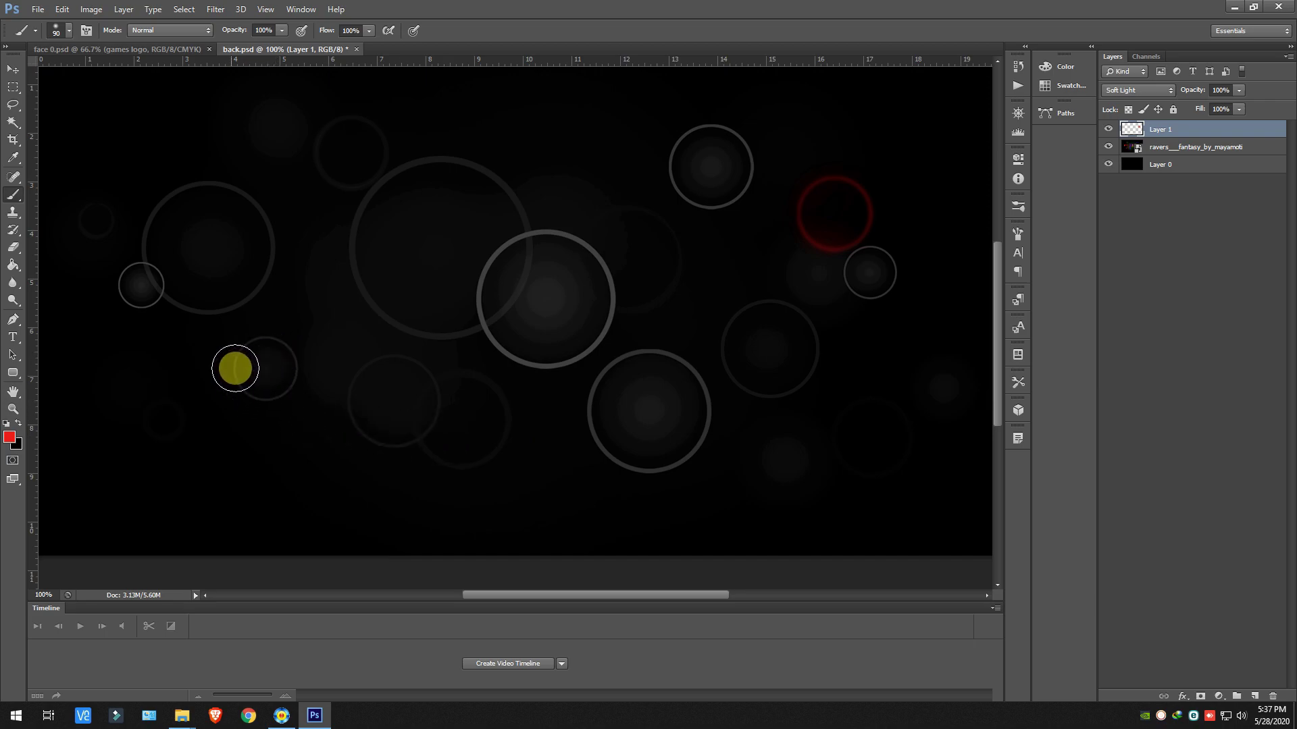
scroll(392, 422, up, 3)
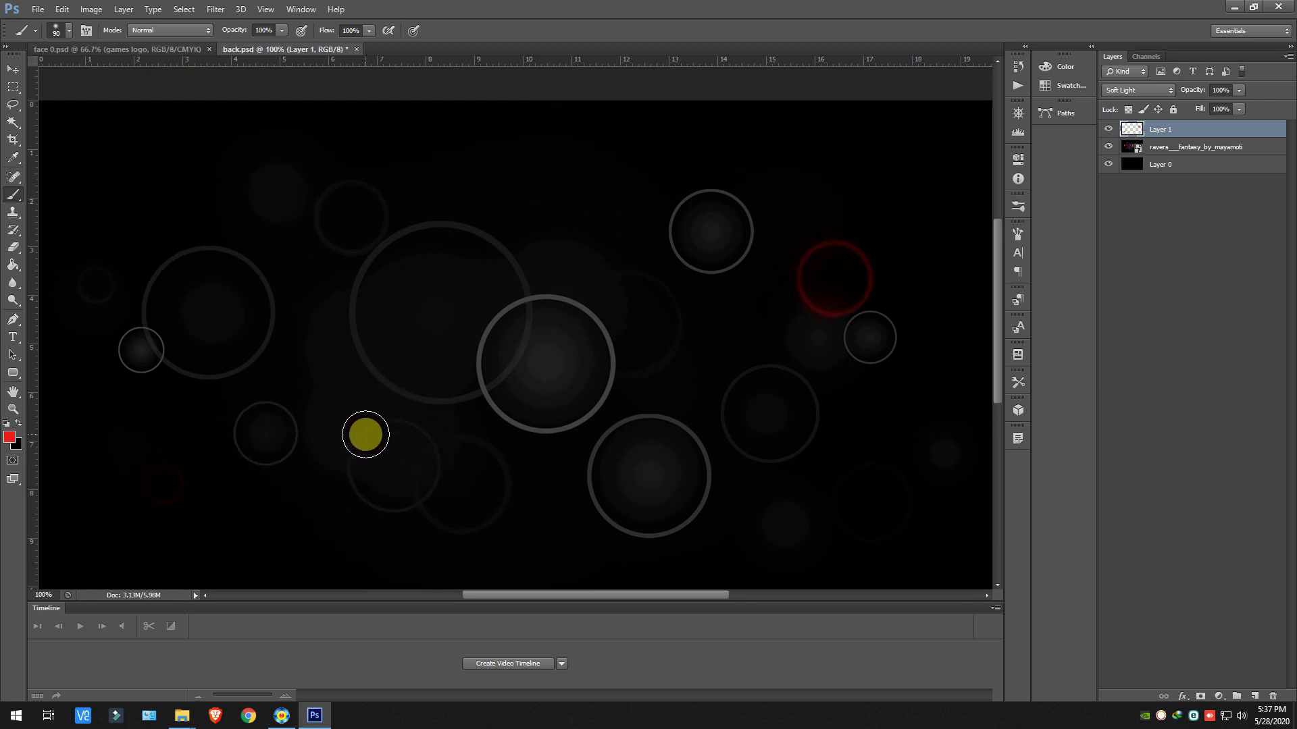
scroll(513, 473, down, 2)
drag(668, 598, 596, 599)
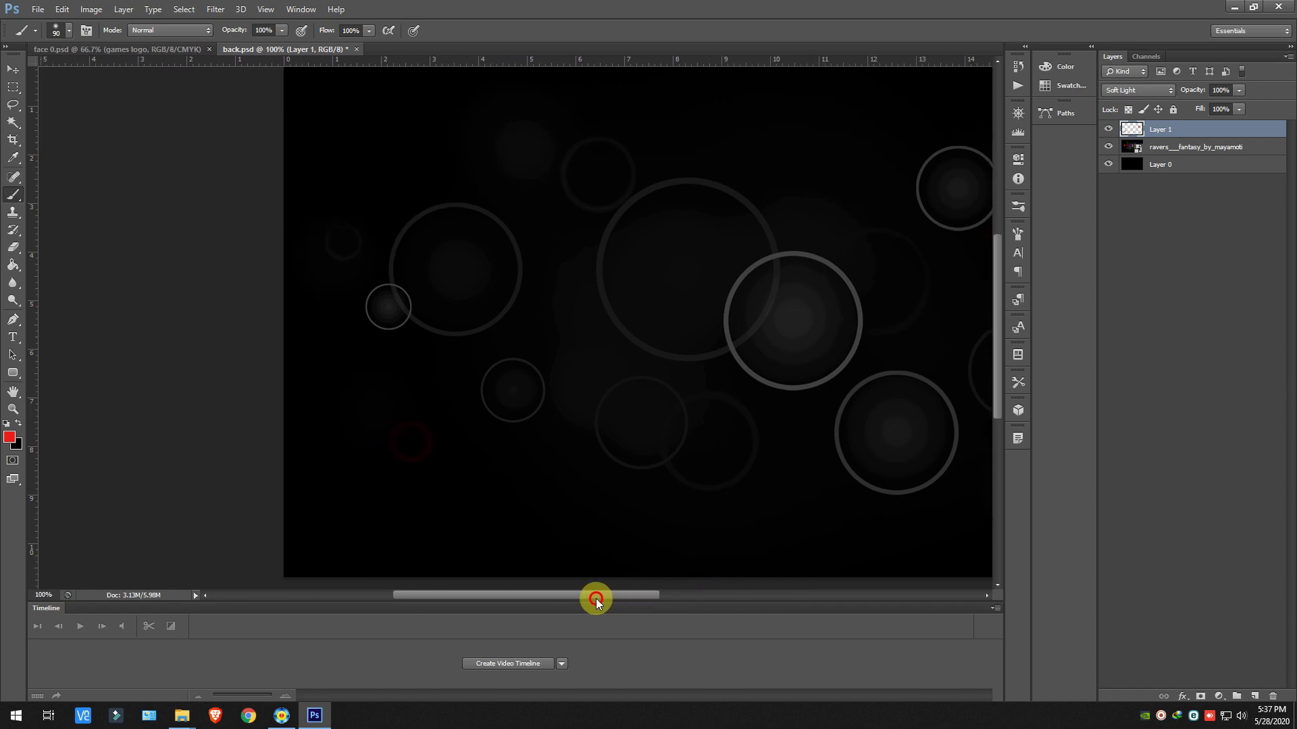
scroll(578, 543, up, 3)
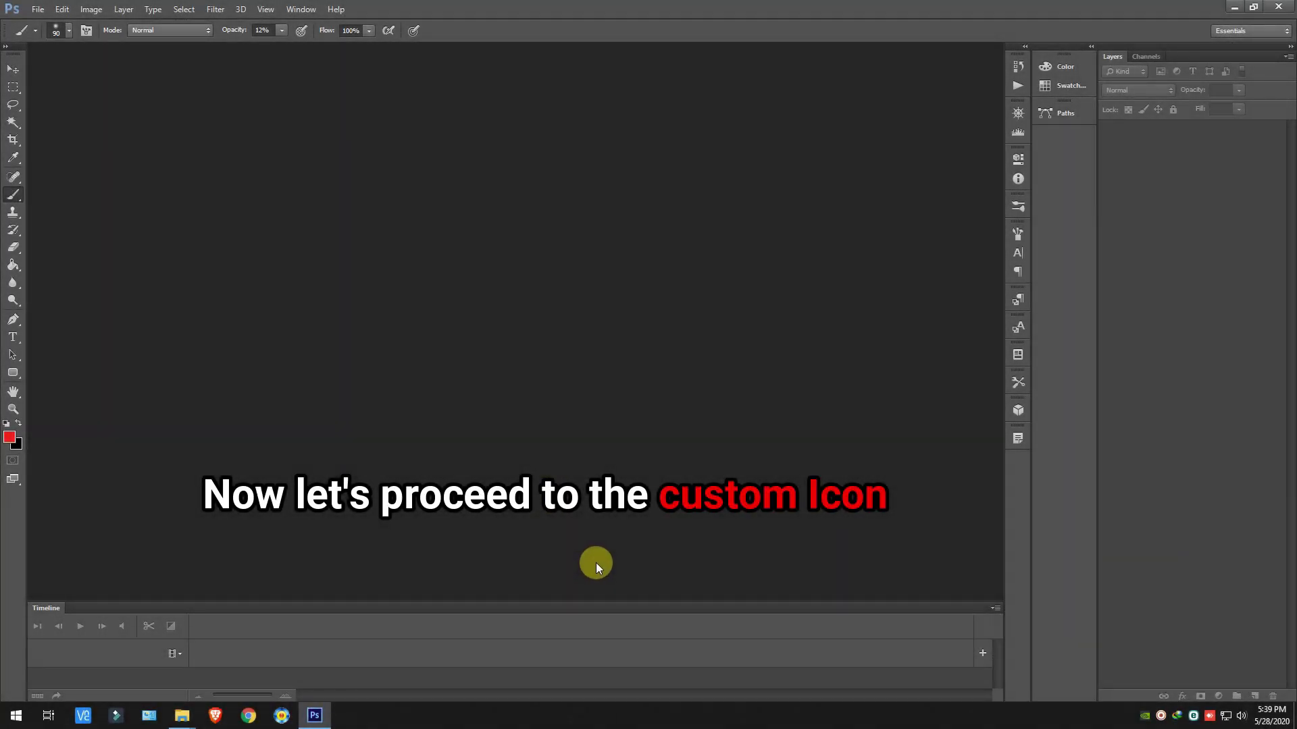
Step: Create a new RGB document named Icon, 500 by 500 pixels at 72 pixels/inch, with a white background
key(ctrl+n)
text(Icon)
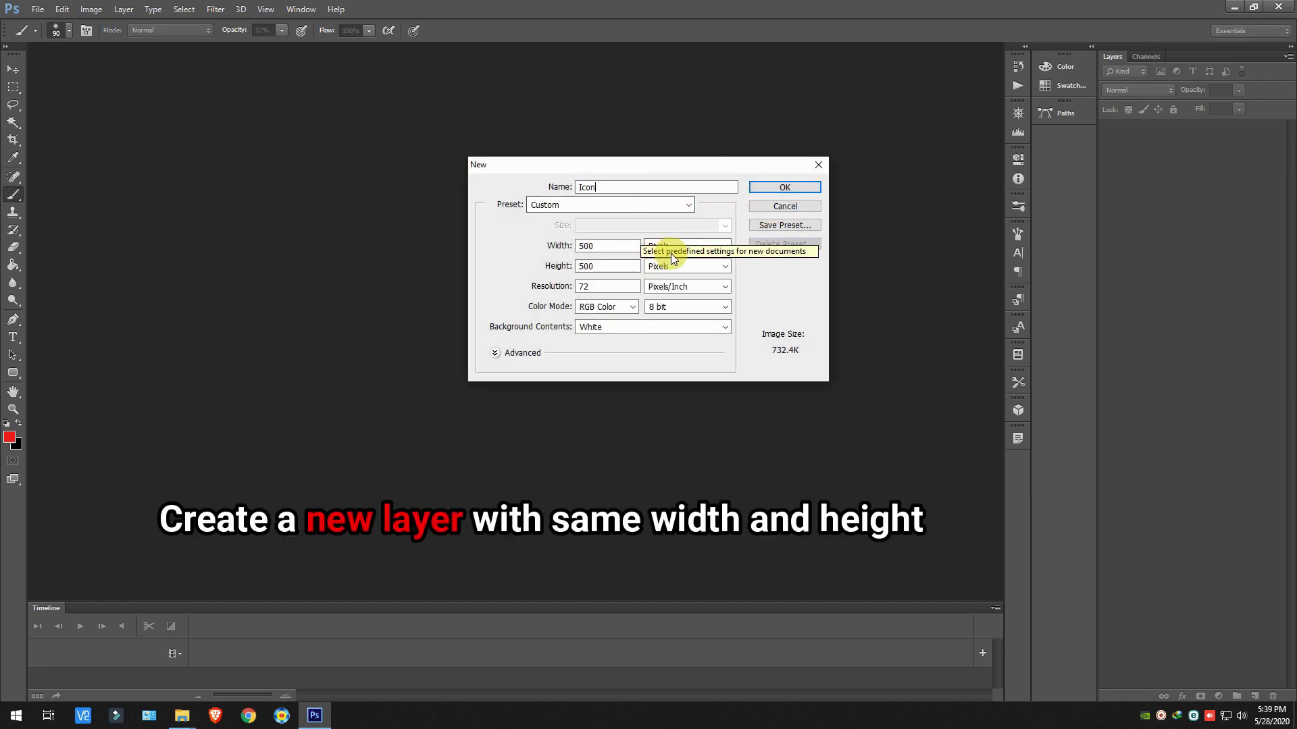
key(Return)
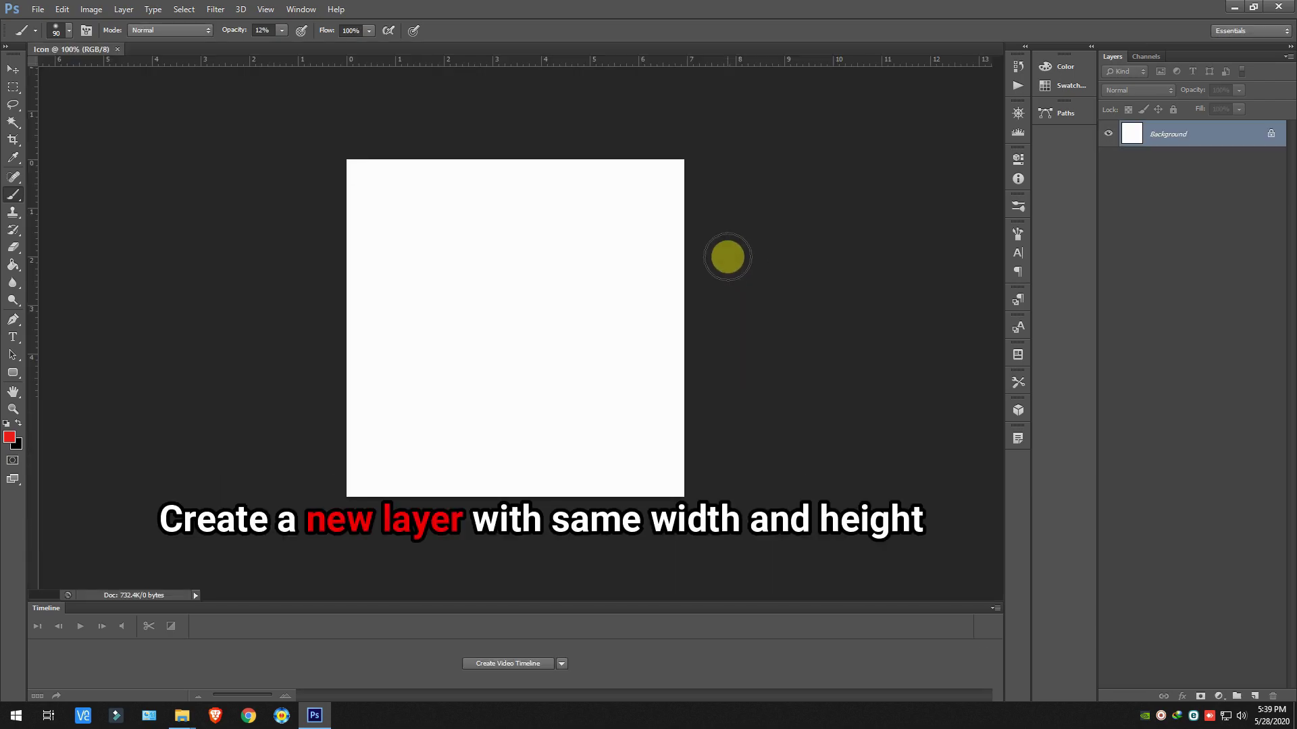
Step: Unlock the Background layer as Layer 0 and save the document as Icon.psd in the Game Menu folder
double_click(1255, 134)
key(Return)
click(38, 9)
click(88, 170)
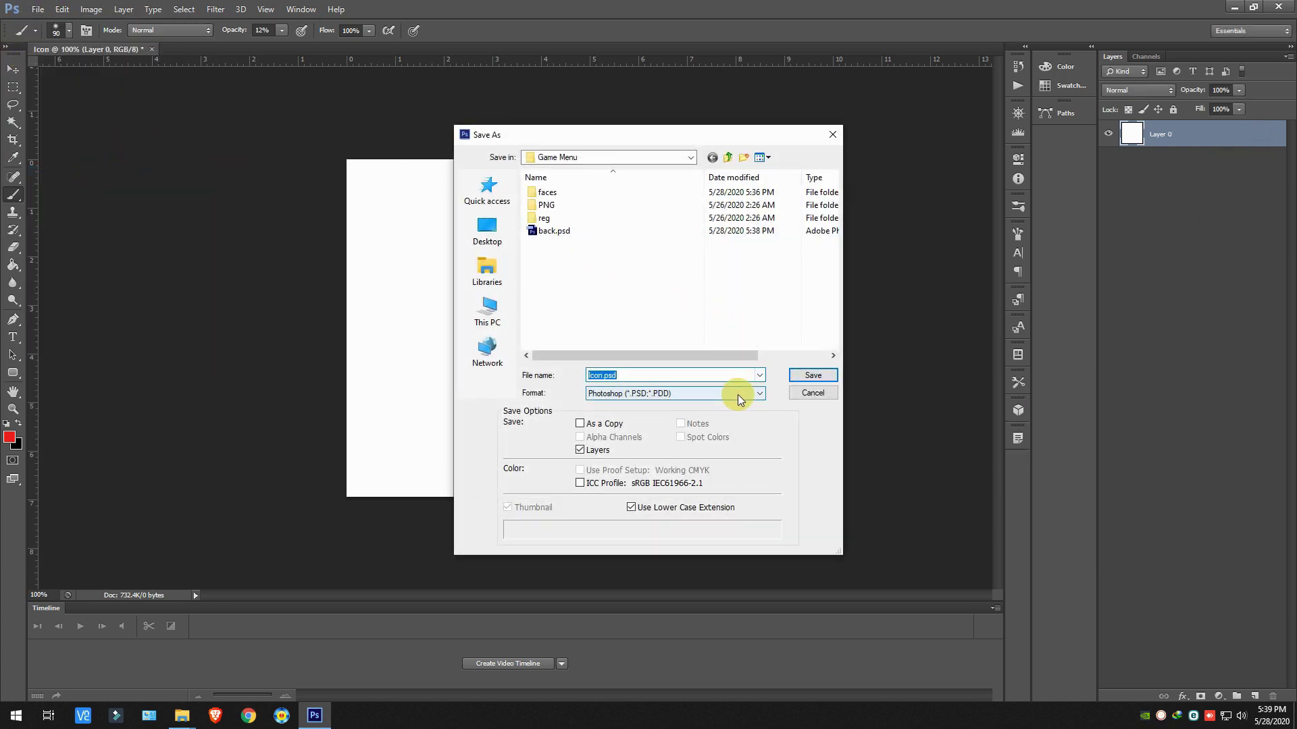
key(Return)
key(Return)
Step: Draw a perfect circle about 487 px wide across the white canvas with the Ellipse Tool
key(shift+m)
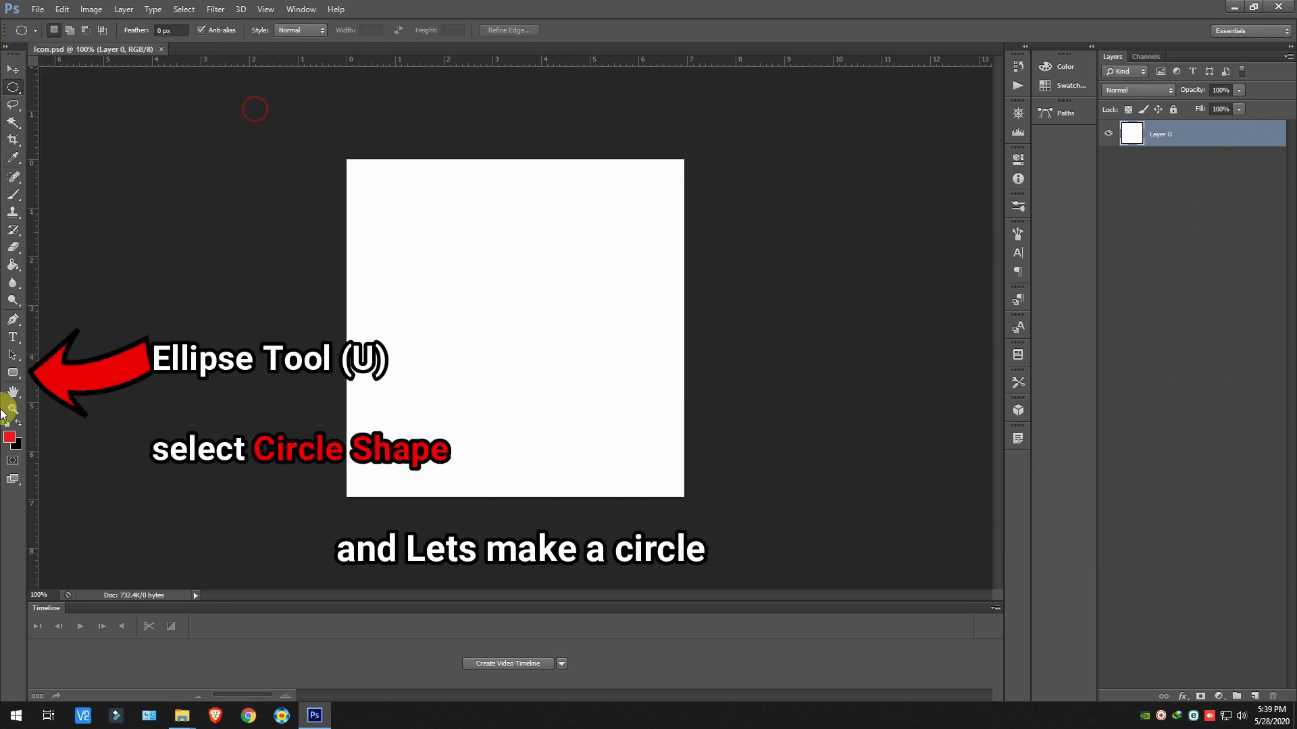
click(21, 375)
click(66, 382)
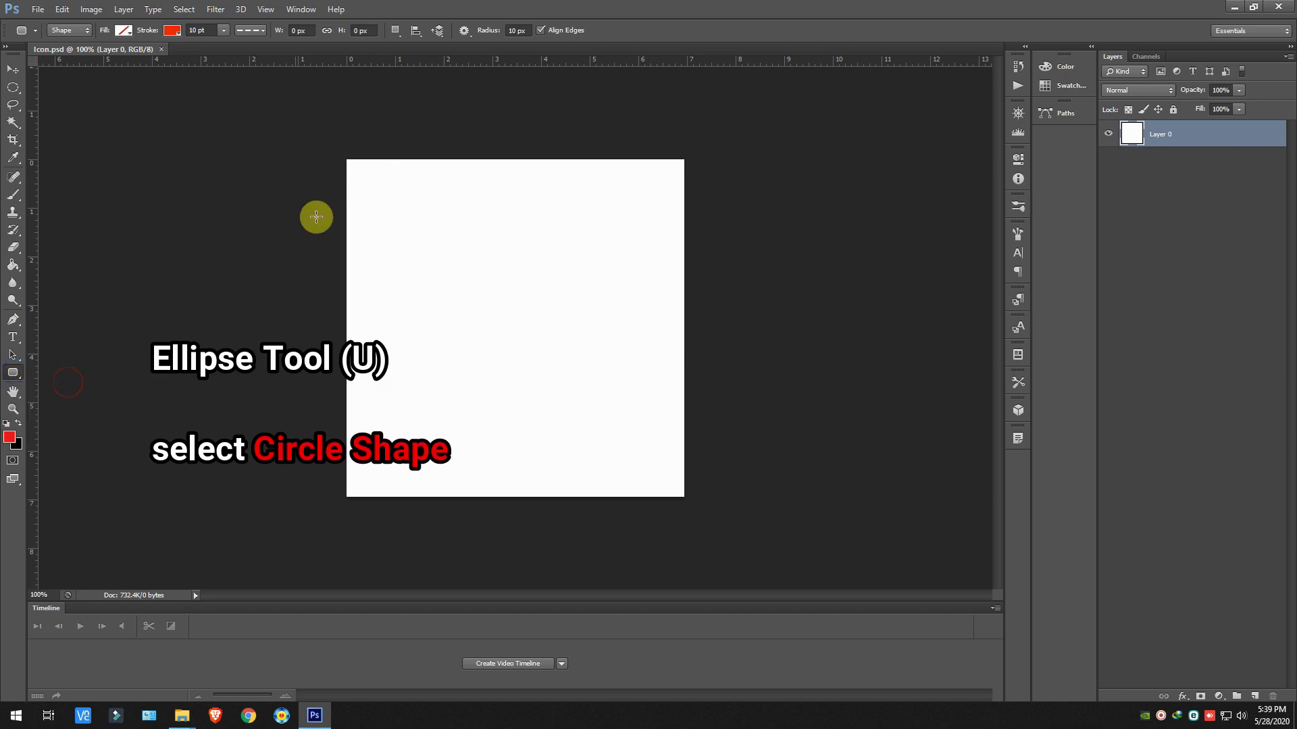
click(12, 370)
click(63, 395)
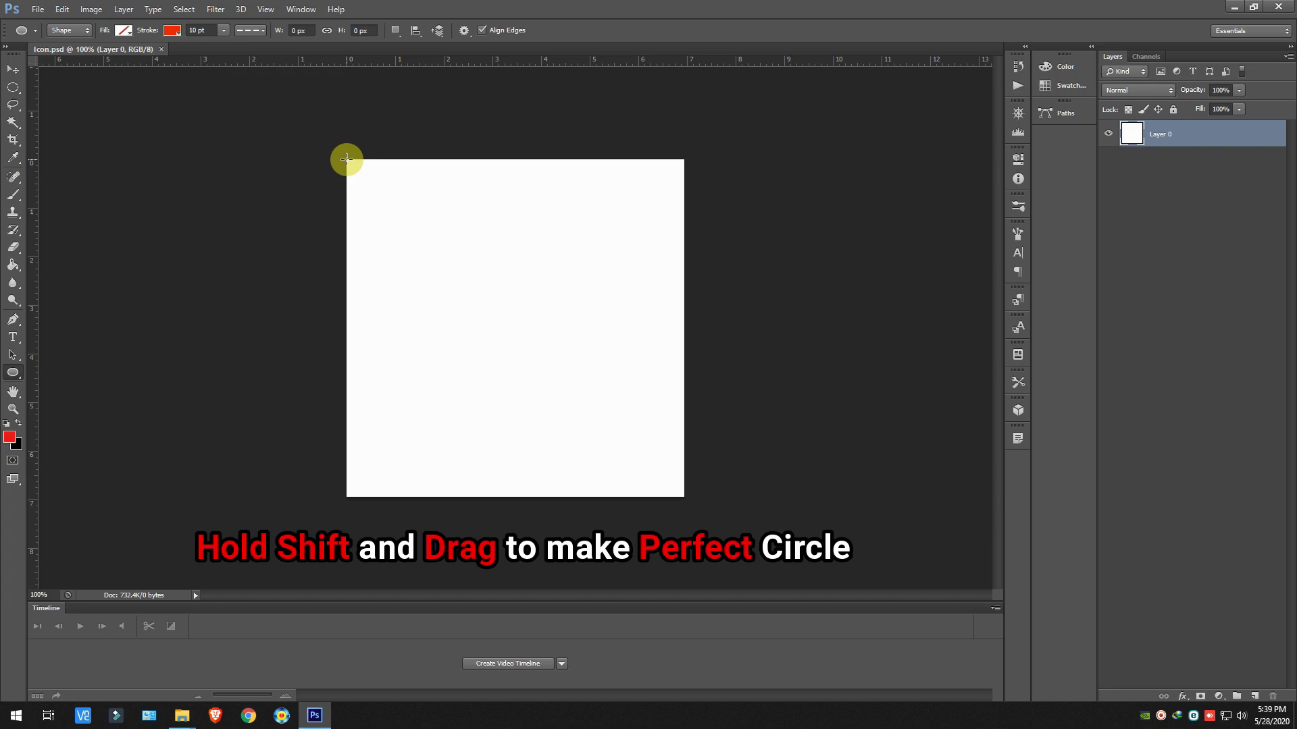
mouse_move(358, 166)
mouse_down()
mouse_move(616, 416)
mouse_move(715, 488)
mouse_up()
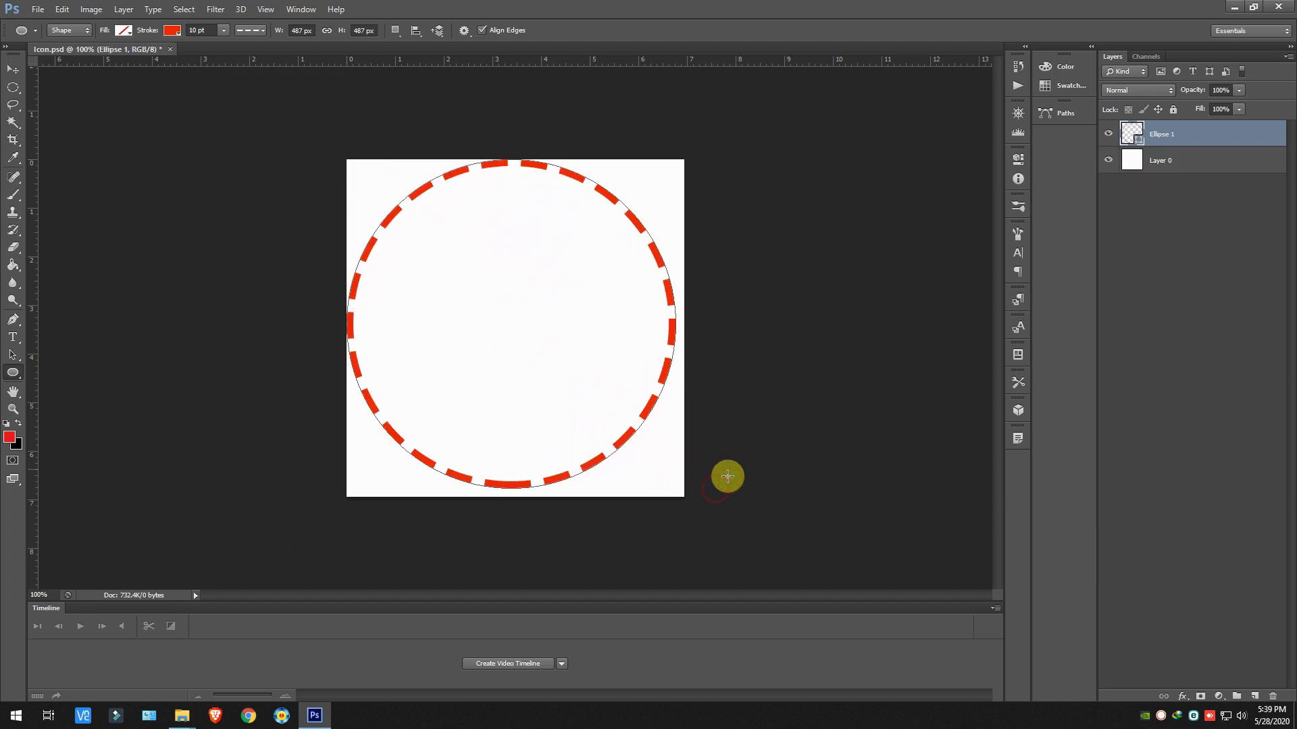
Step: Fill the circle with solid red and remove its dashed stroke
click(125, 32)
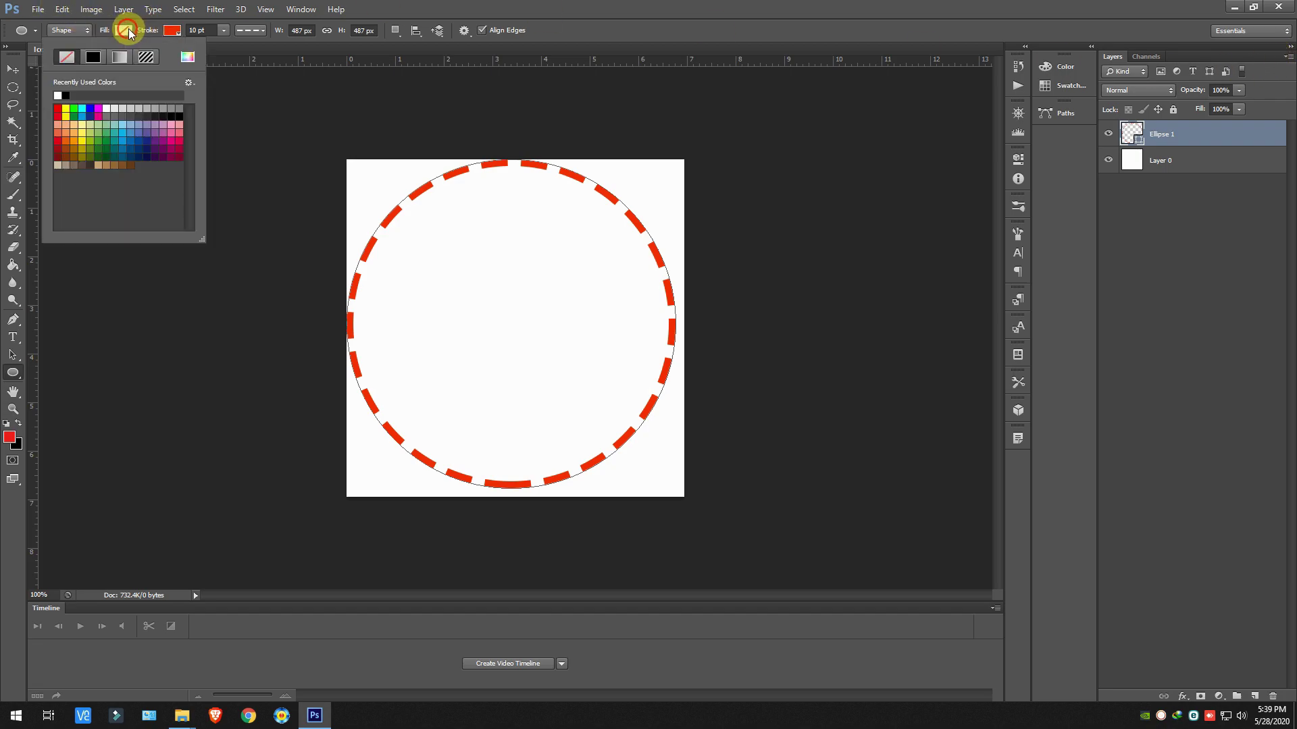
click(60, 108)
click(173, 30)
click(172, 29)
click(115, 56)
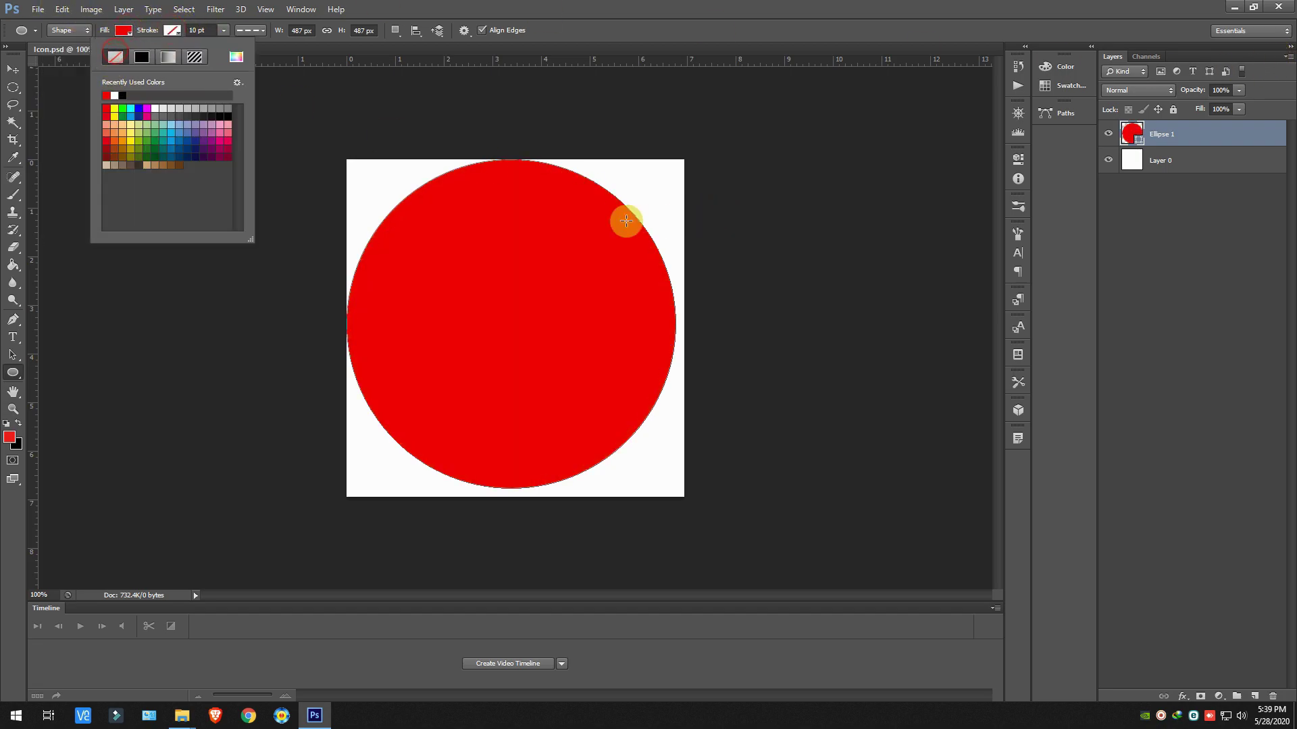
click(672, 180)
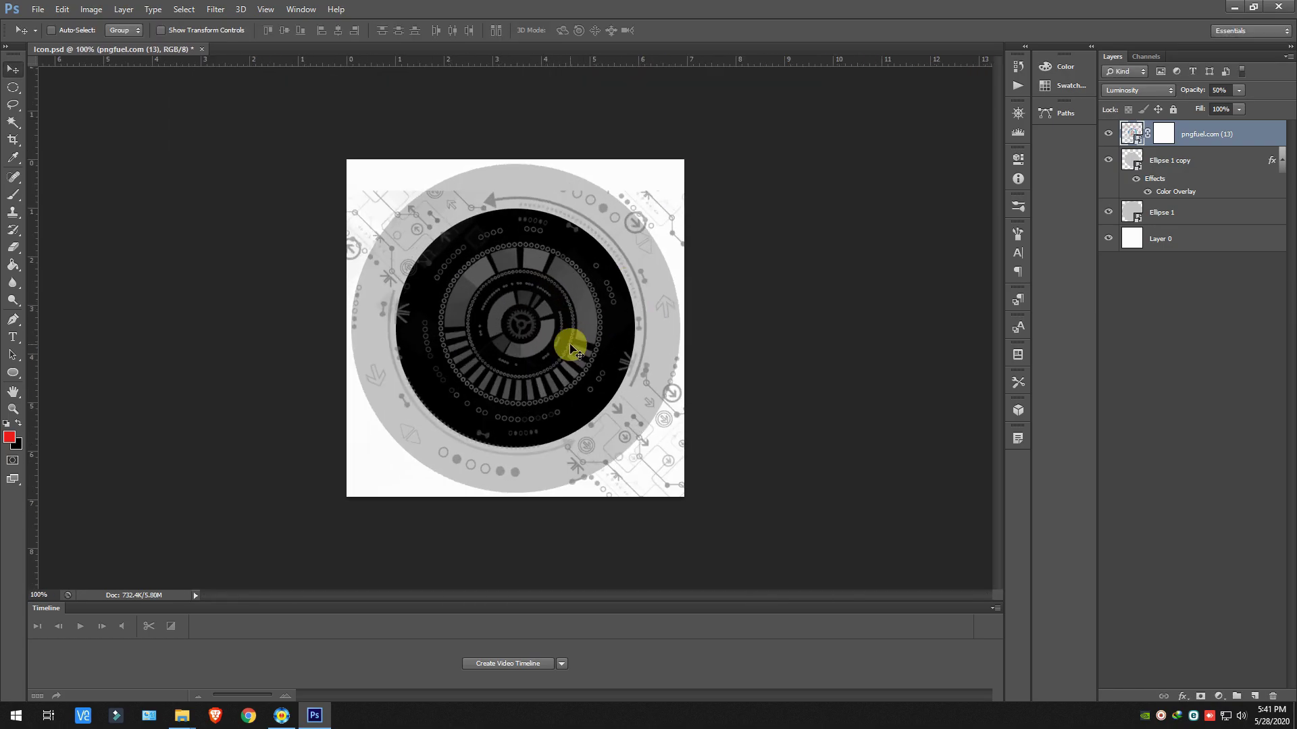
Step: Mask the pngfuel.com (13) layer to the outer circle and erase its stray circuit patterns from the ring
click(1164, 135)
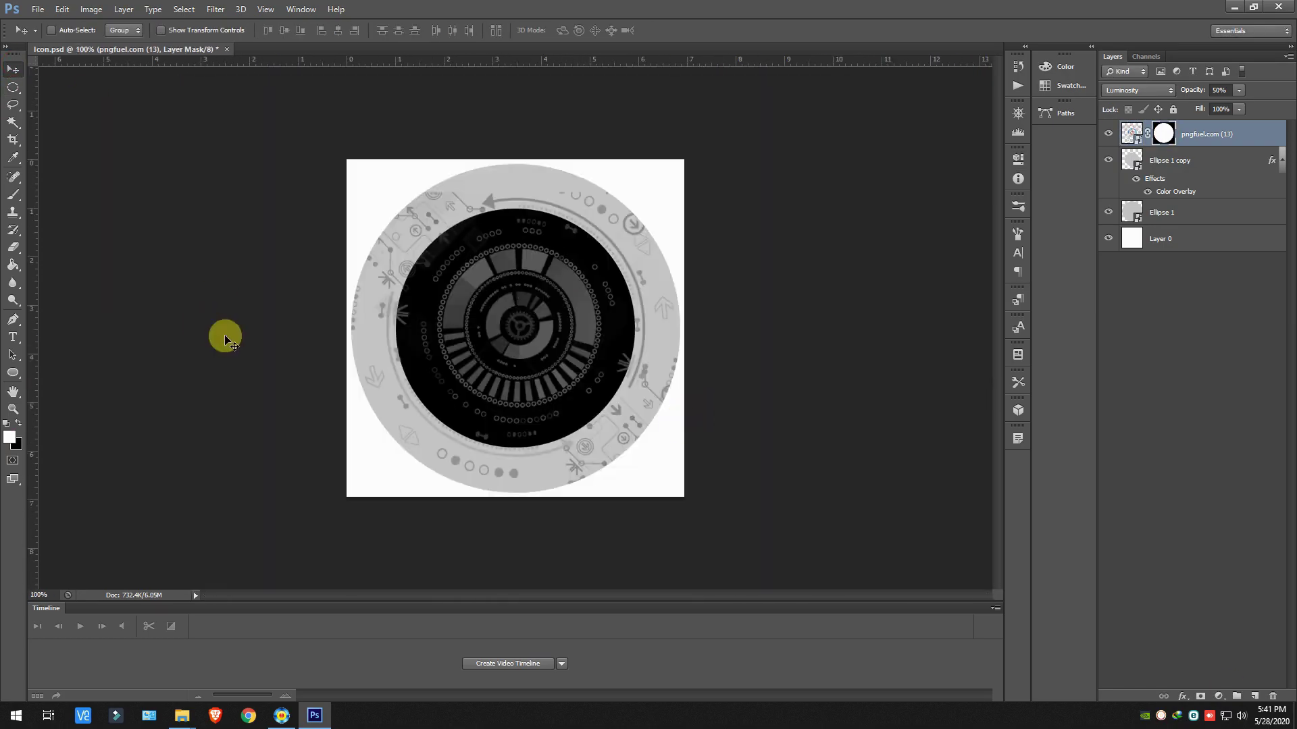
key(ctrl+plus)
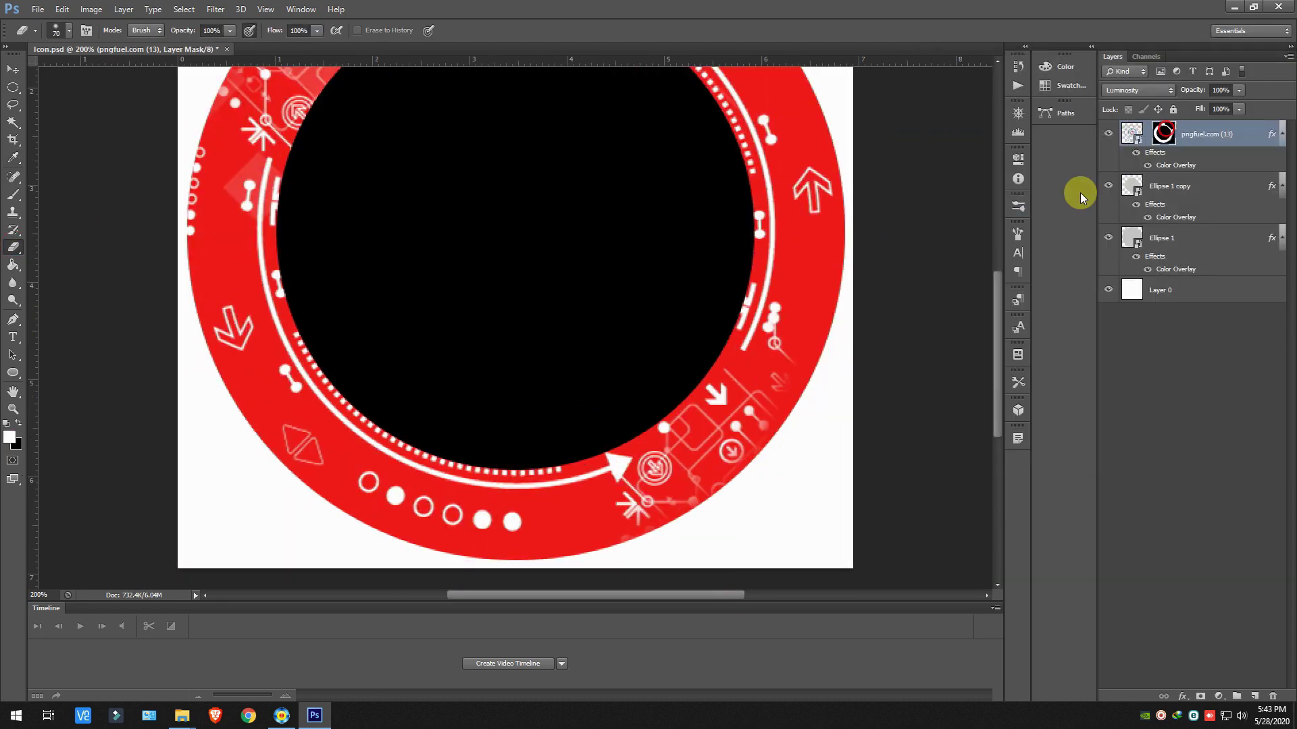
drag(635, 505, 663, 493)
drag(732, 439, 763, 408)
key(ctrl+plus)
scroll(886, 483, up, 4)
key(ctrl+minus)
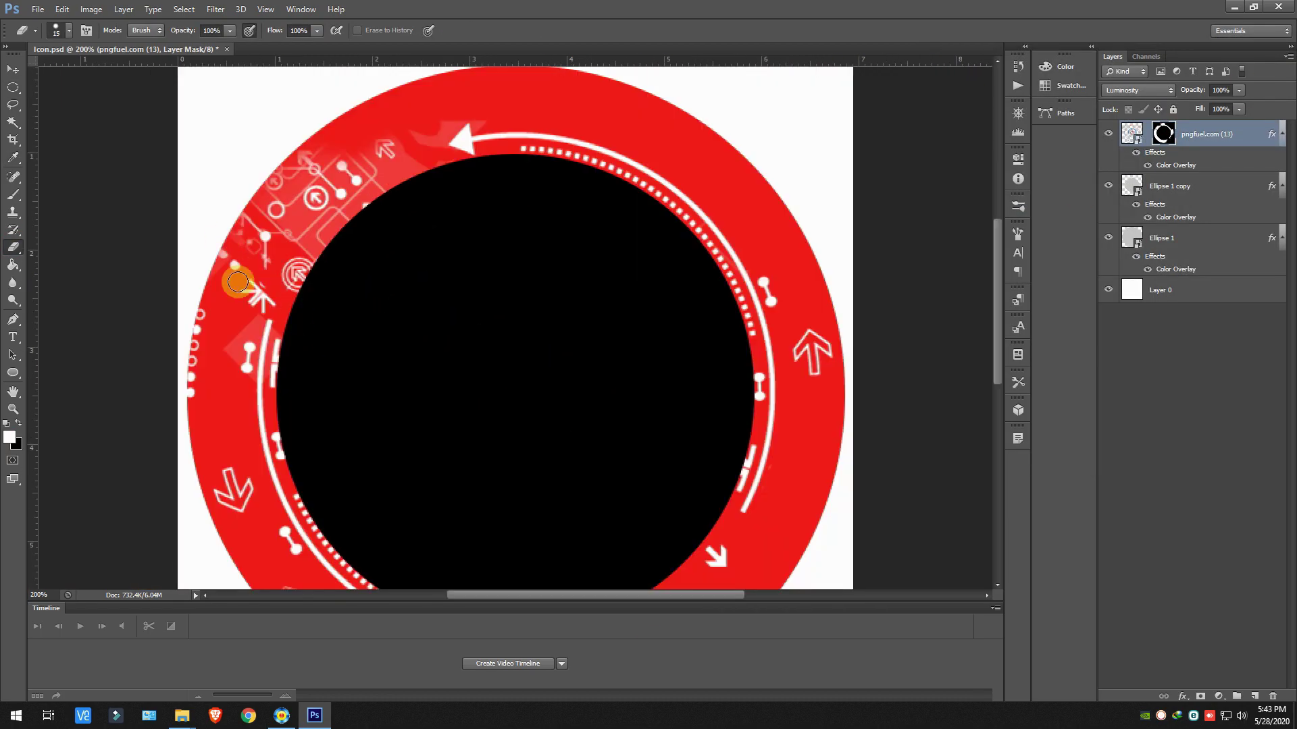
drag(223, 243, 365, 142)
key(ctrl+plus)
scroll(399, 277, up, 4)
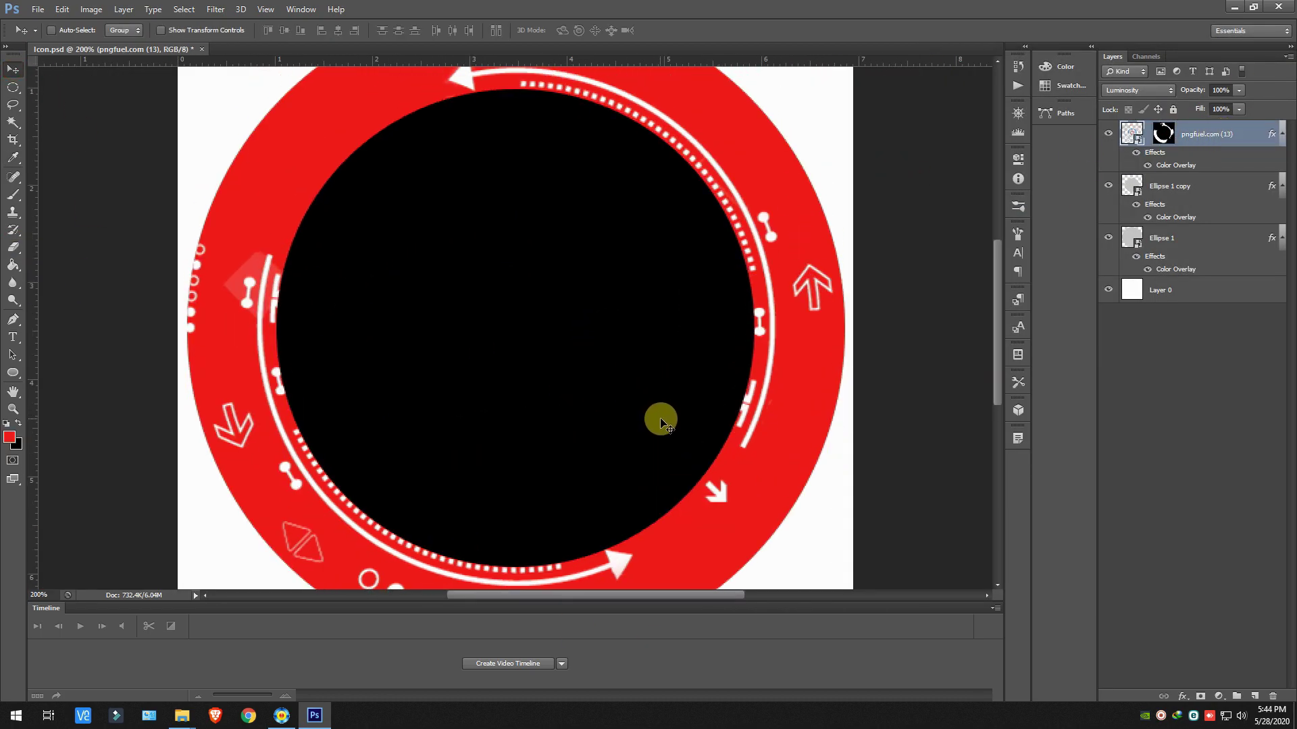
right_click(1064, 188)
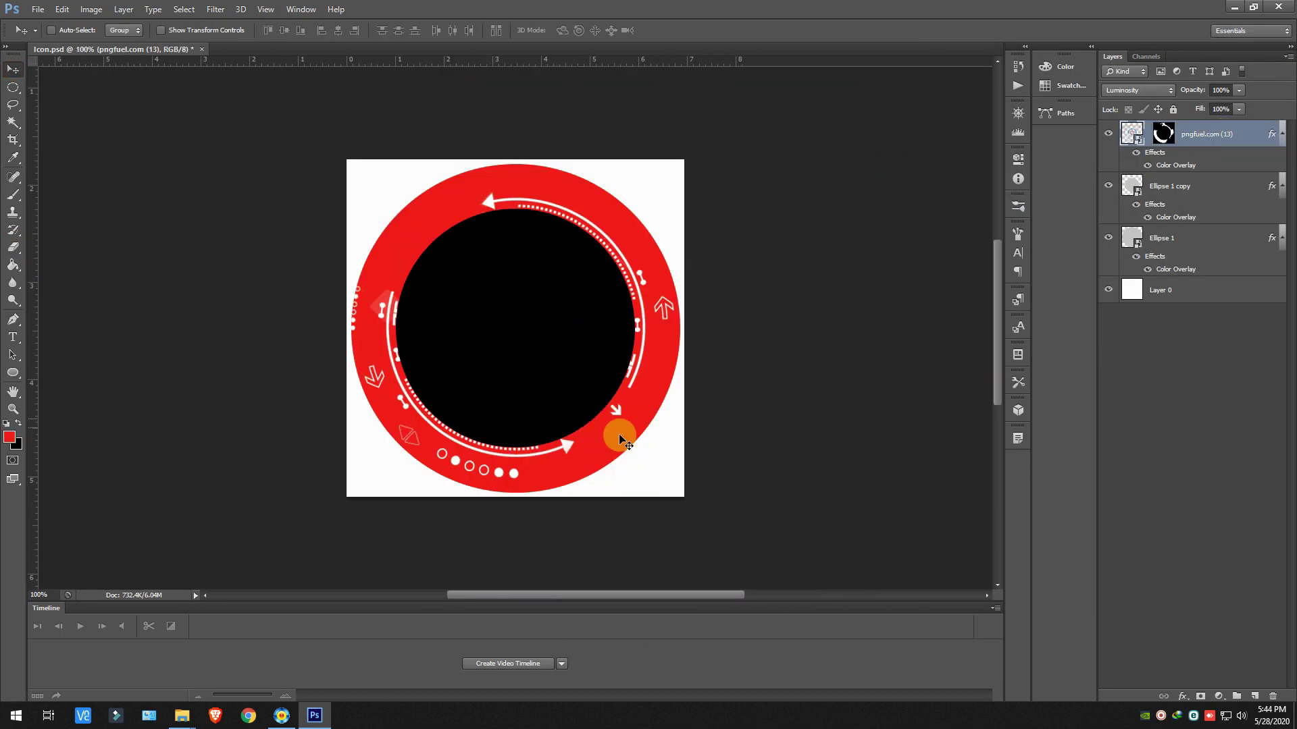
click(1063, 177)
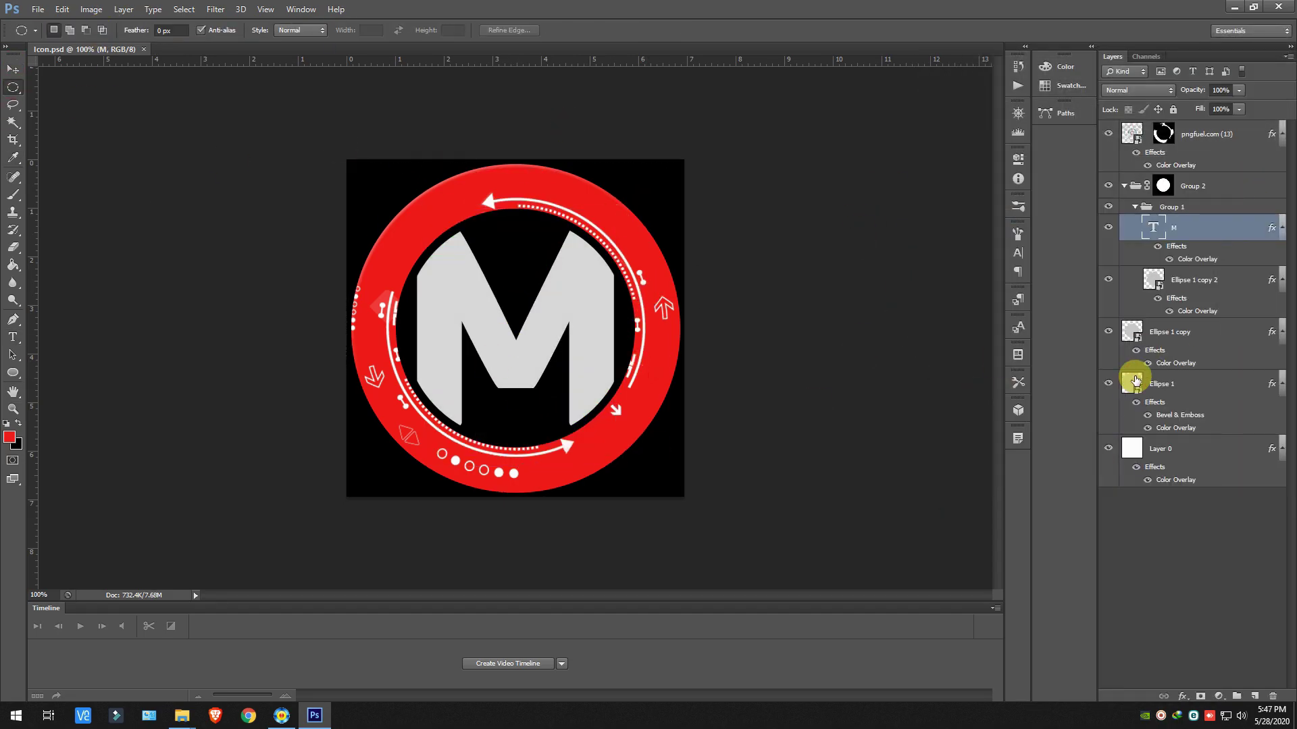
Step: Brush dark red shading on a new layer above Ellipse 1, confined to the circle's shape
click(1135, 382)
click(1254, 695)
ctrl+click(1132, 410)
key(b)
click(9, 436)
click(281, 31)
key(ctrl+minus)
click(634, 465)
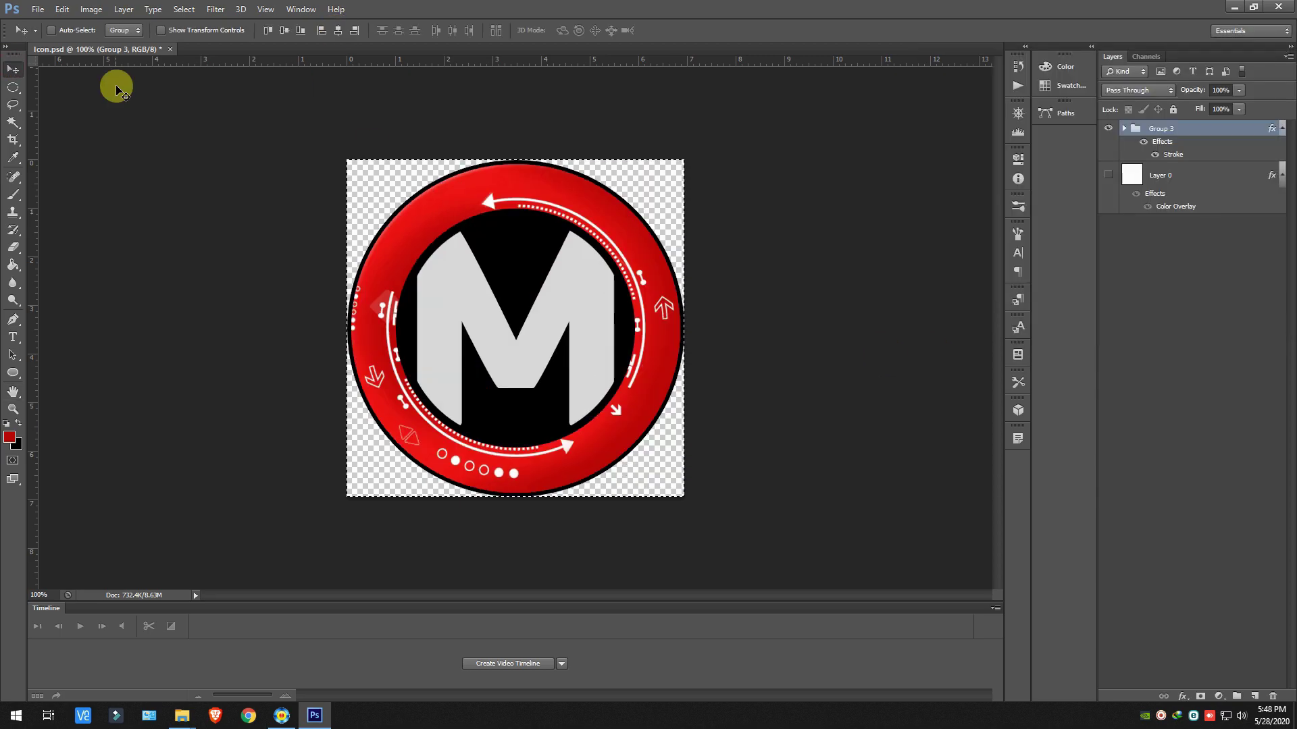
Step: Duplicate the Ellipse 1 layer in Group 3 and slightly enlarge the plain black circle behind the red ring
key(ctrl+plus)
key(ctrl+minus)
key(m)
click(1124, 129)
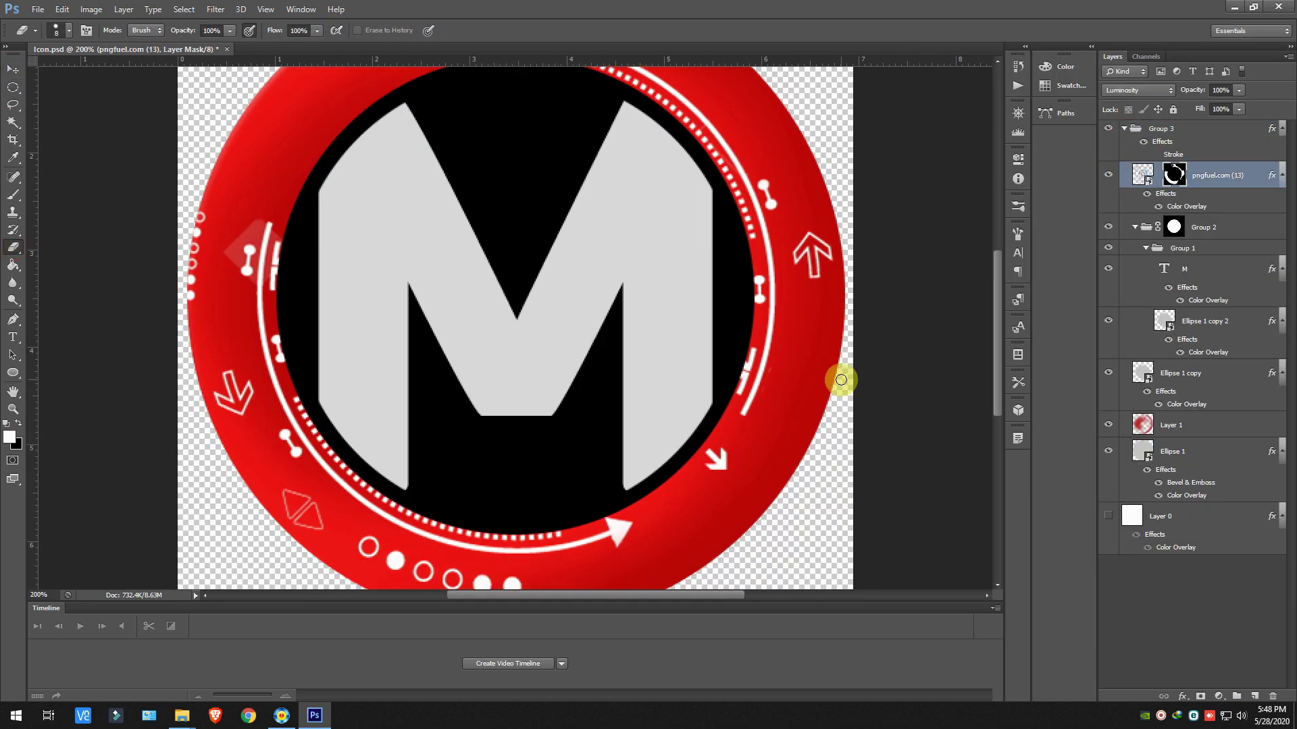
key(ctrl+j)
right_click(1195, 516)
click(1163, 385)
key(ctrl+t)
drag(356, 489, 350, 498)
key(Return)
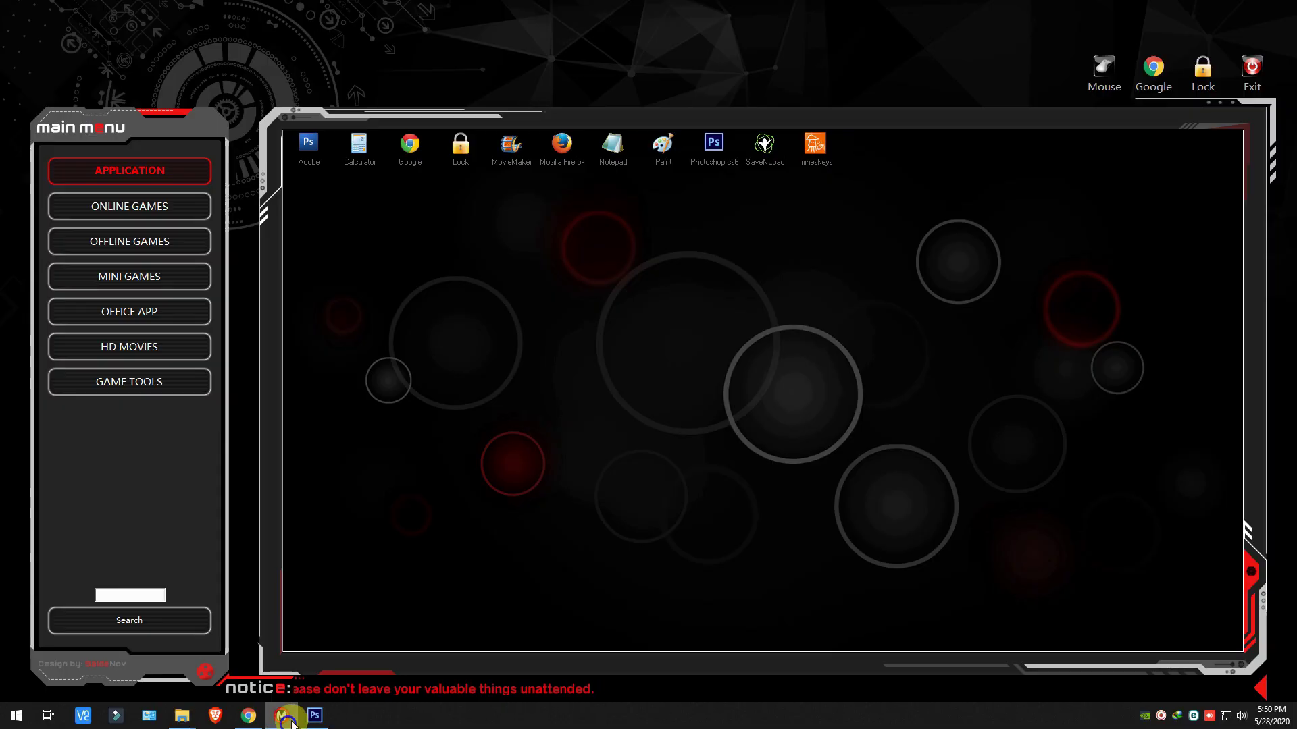
Step: Check the new M icon in use on Game Menu and return to the Icon.psd document
click(283, 717)
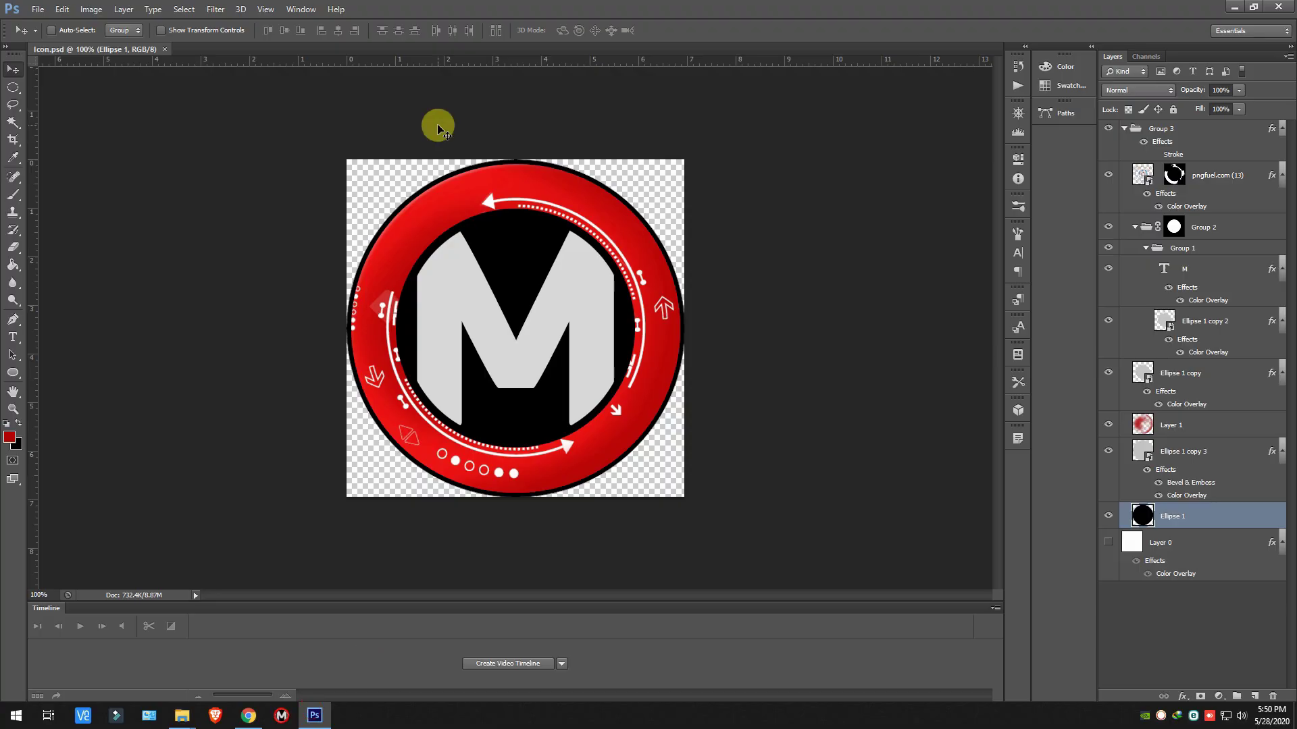
key(ctrl+shift+s)
key(Escape)
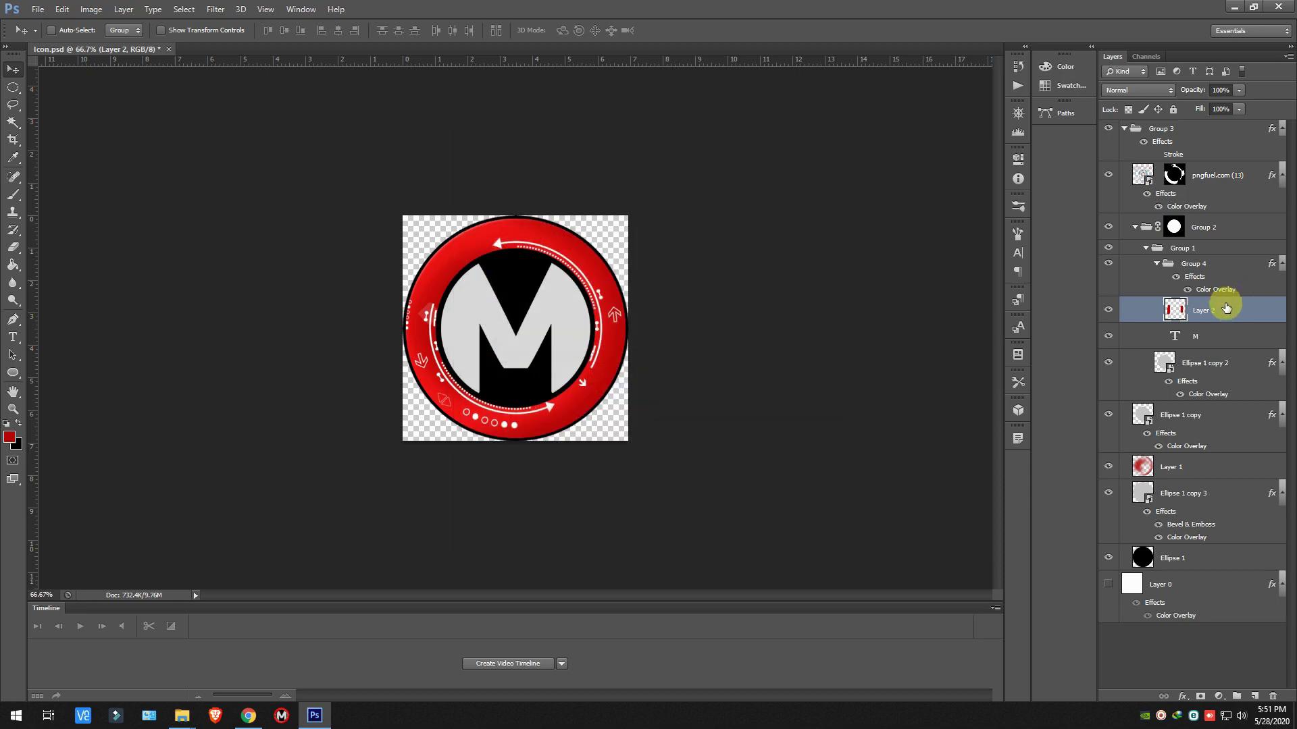
Step: Change the Color Overlay of Group 4 to pure white so the M emblem's light areas are white
click(1228, 274)
double_click(1148, 279)
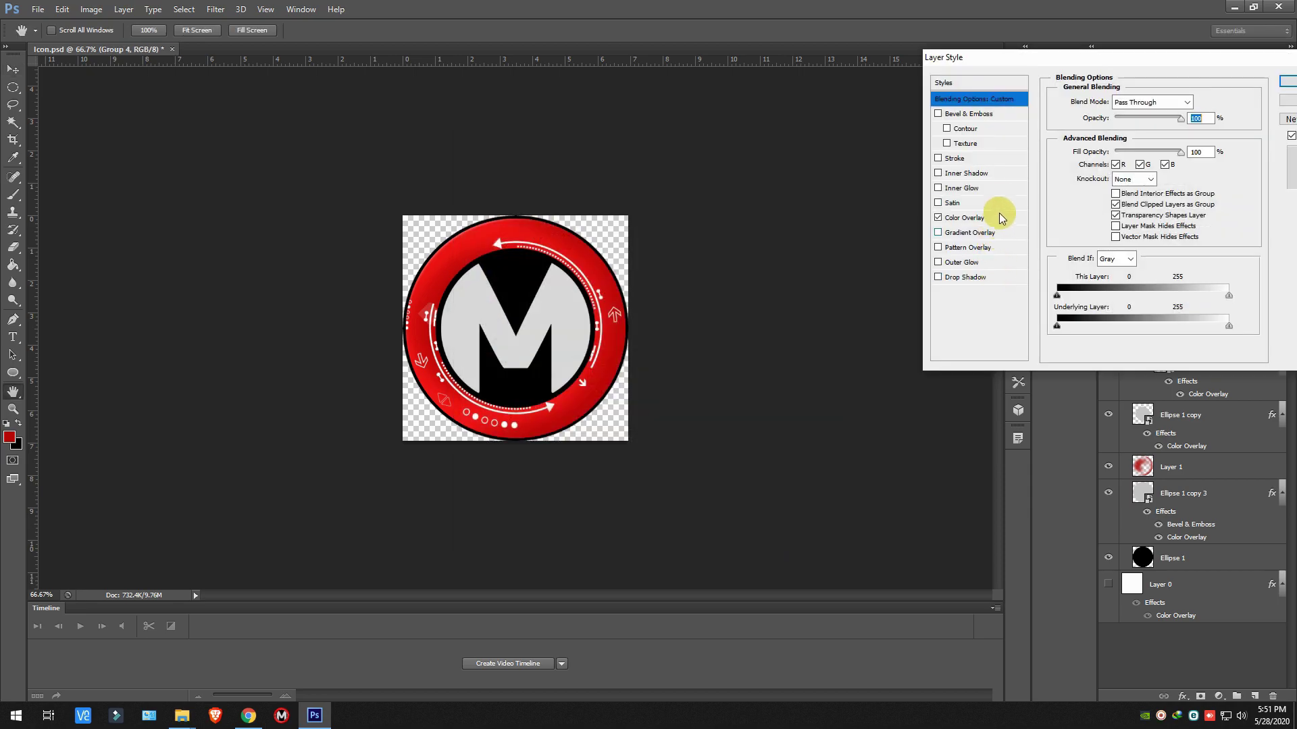
click(976, 217)
click(1193, 101)
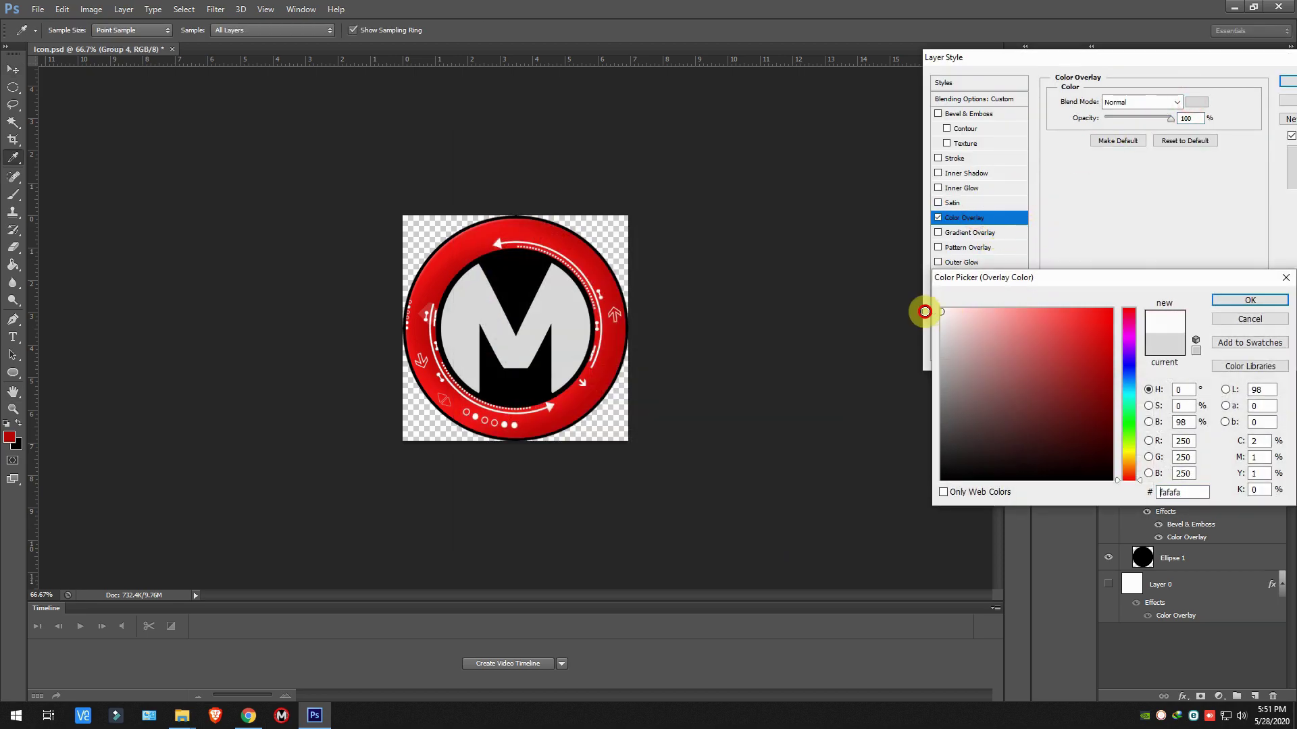
drag(927, 312, 866, 249)
key(Return)
key(Return)
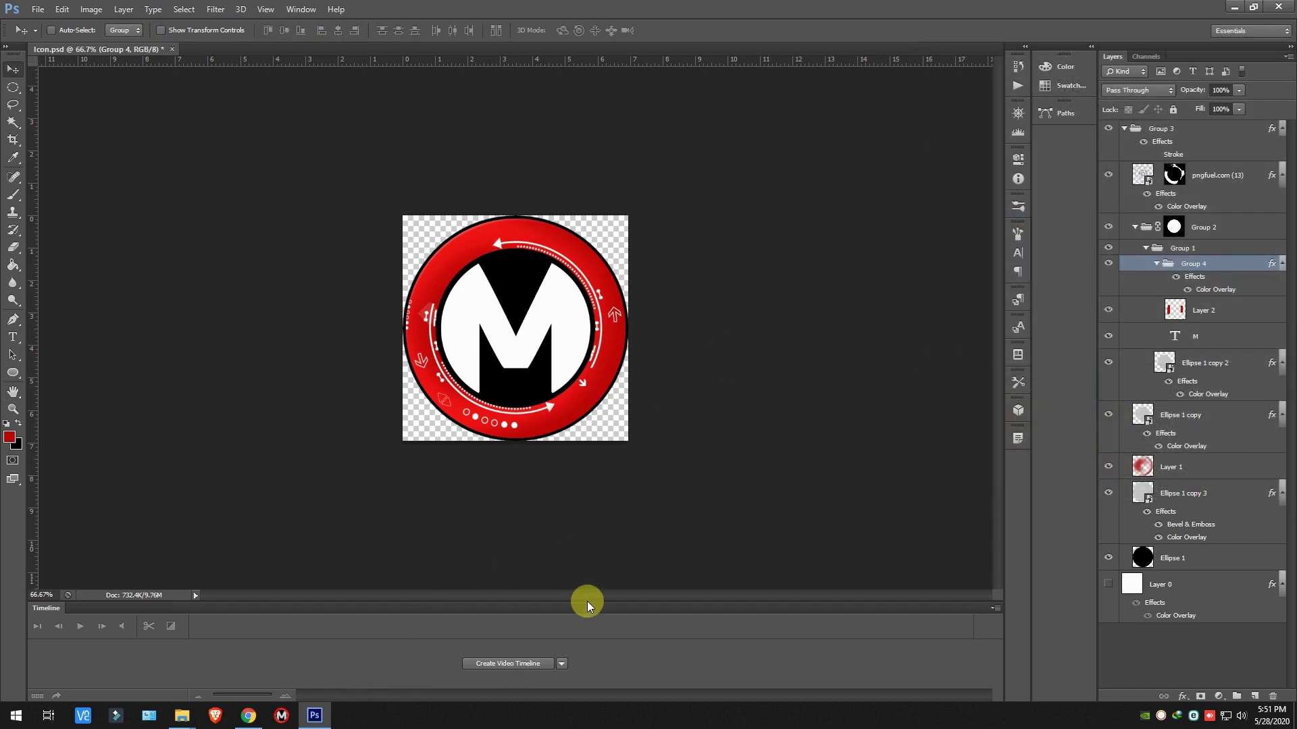
Step: Save the icon as Icon.png with its transparent background in the Game Menu folder, replacing the existing file
key(ctrl+shift+s)
click(669, 393)
click(649, 492)
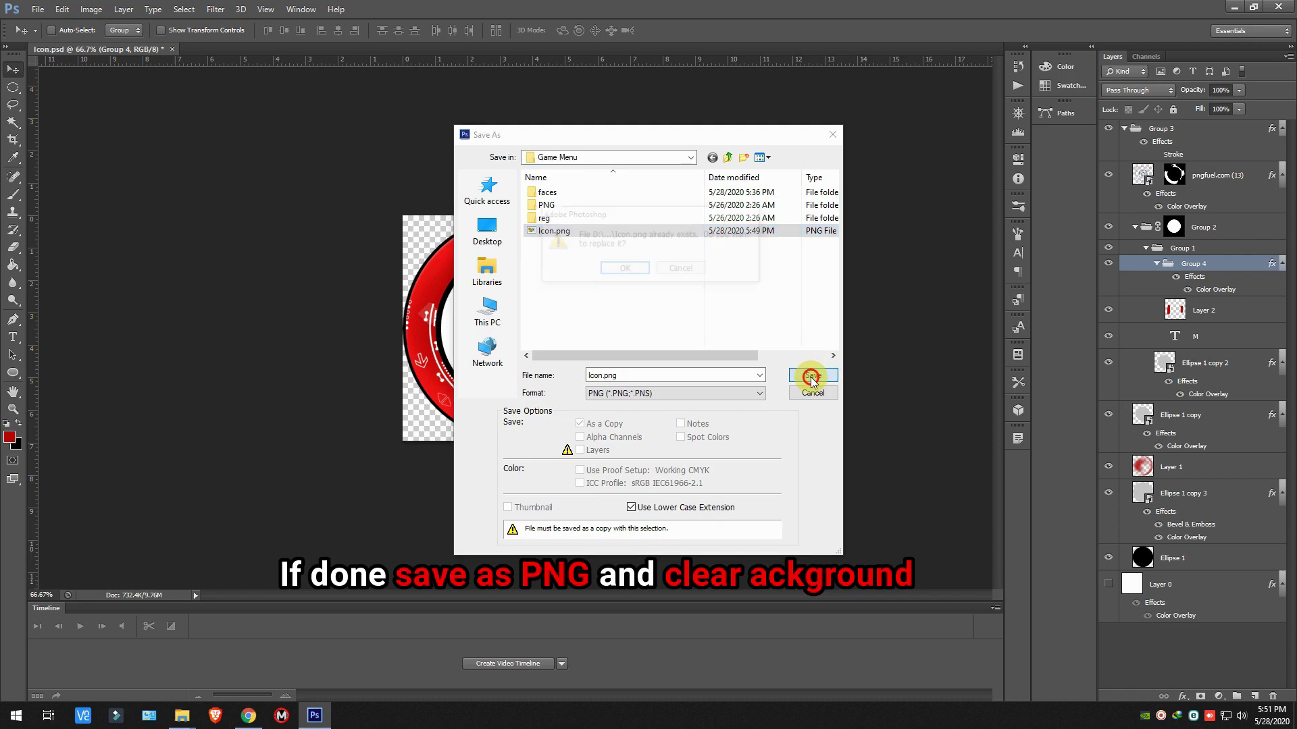
click(812, 377)
key(Return)
Step: Switch to the browser and reload the icoconvert.com page for a fresh conversion
click(251, 718)
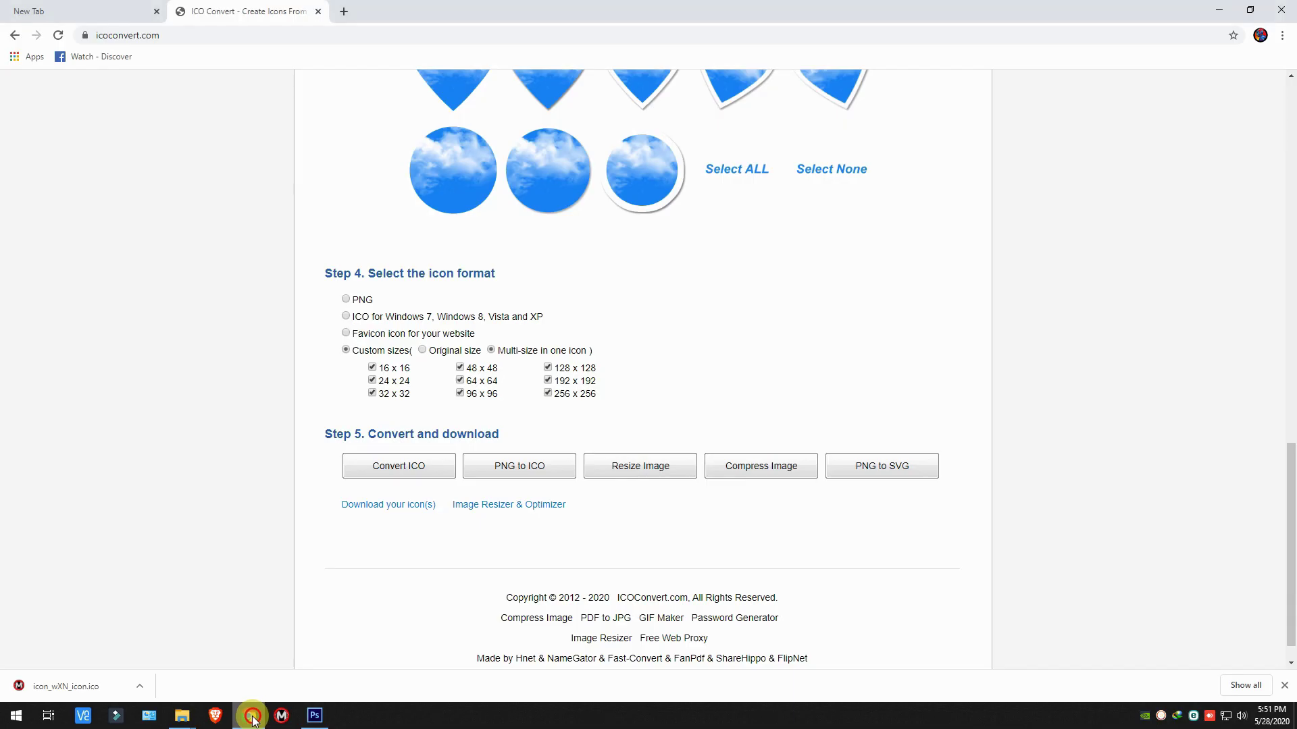
scroll(466, 285, up, 7)
click(164, 35)
key(Return)
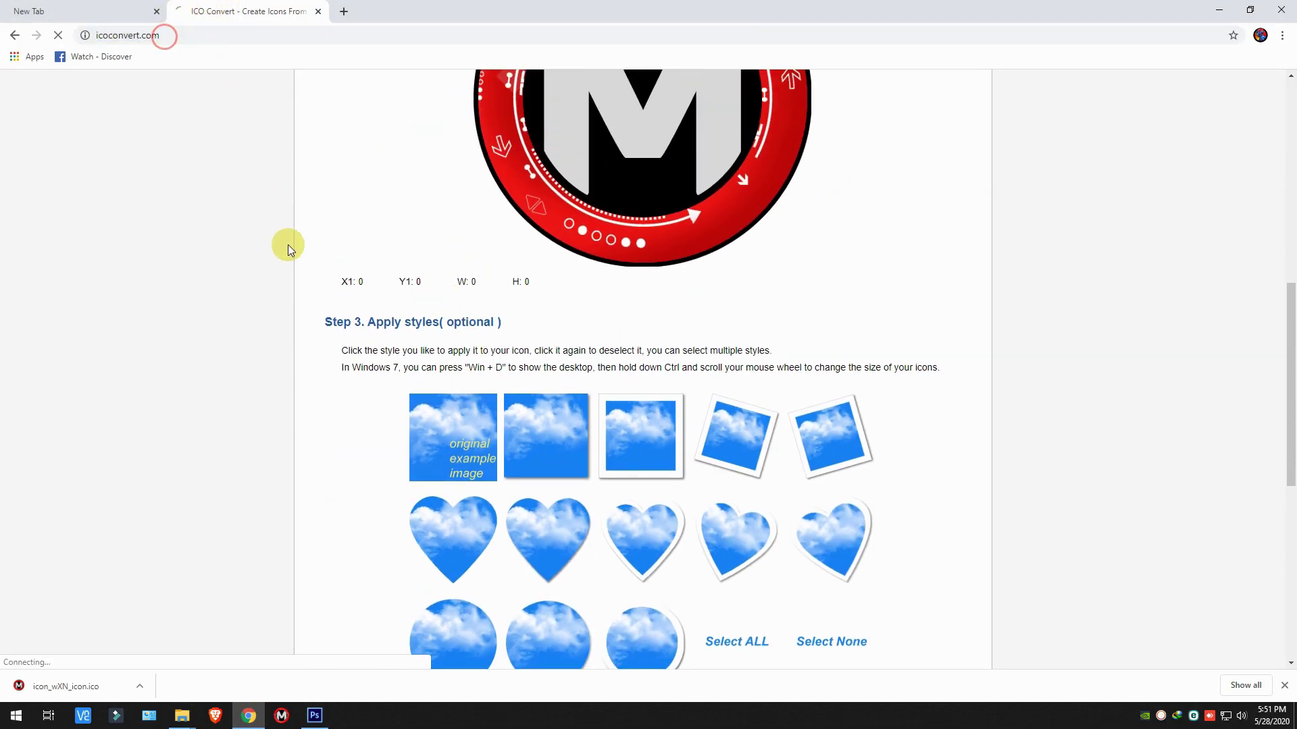
scroll(534, 309, up, 10)
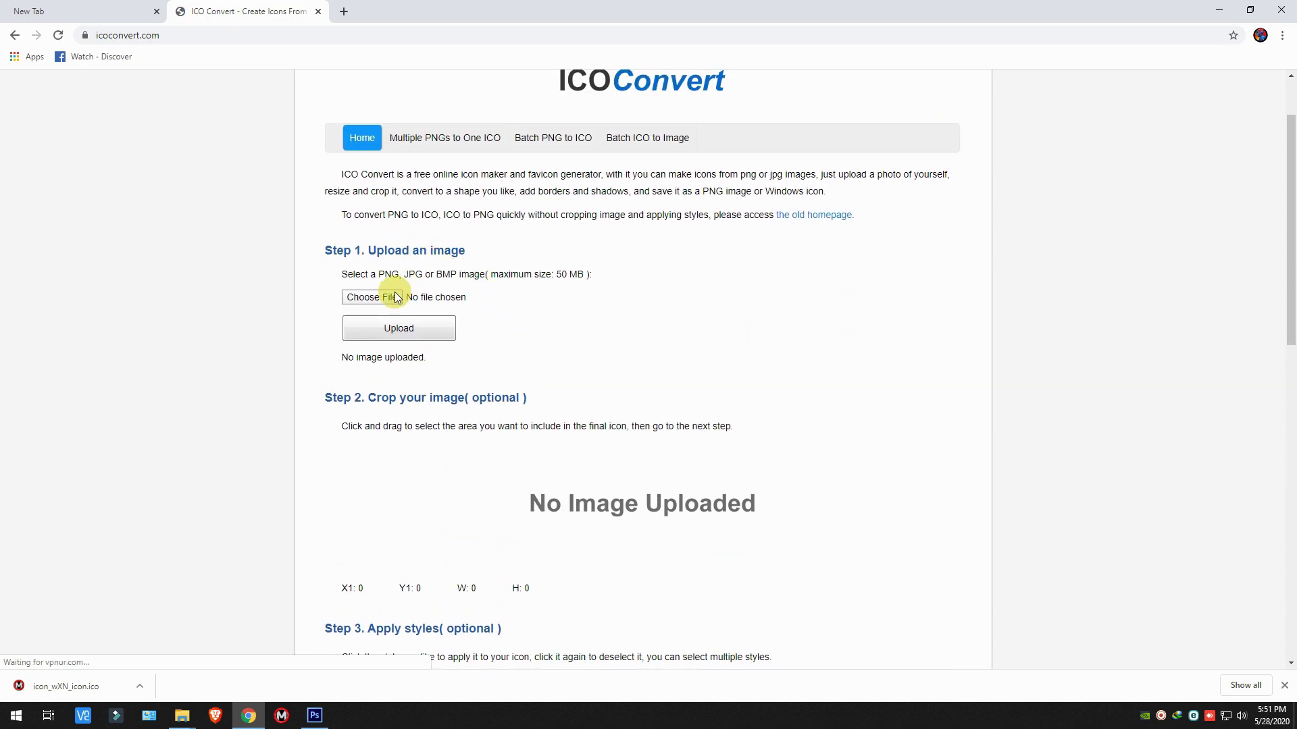
Step: Choose the new Icon.png as the source image and upload it to ICO Convert
click(393, 295)
click(668, 384)
double_click(667, 383)
scroll(477, 379, down, 4)
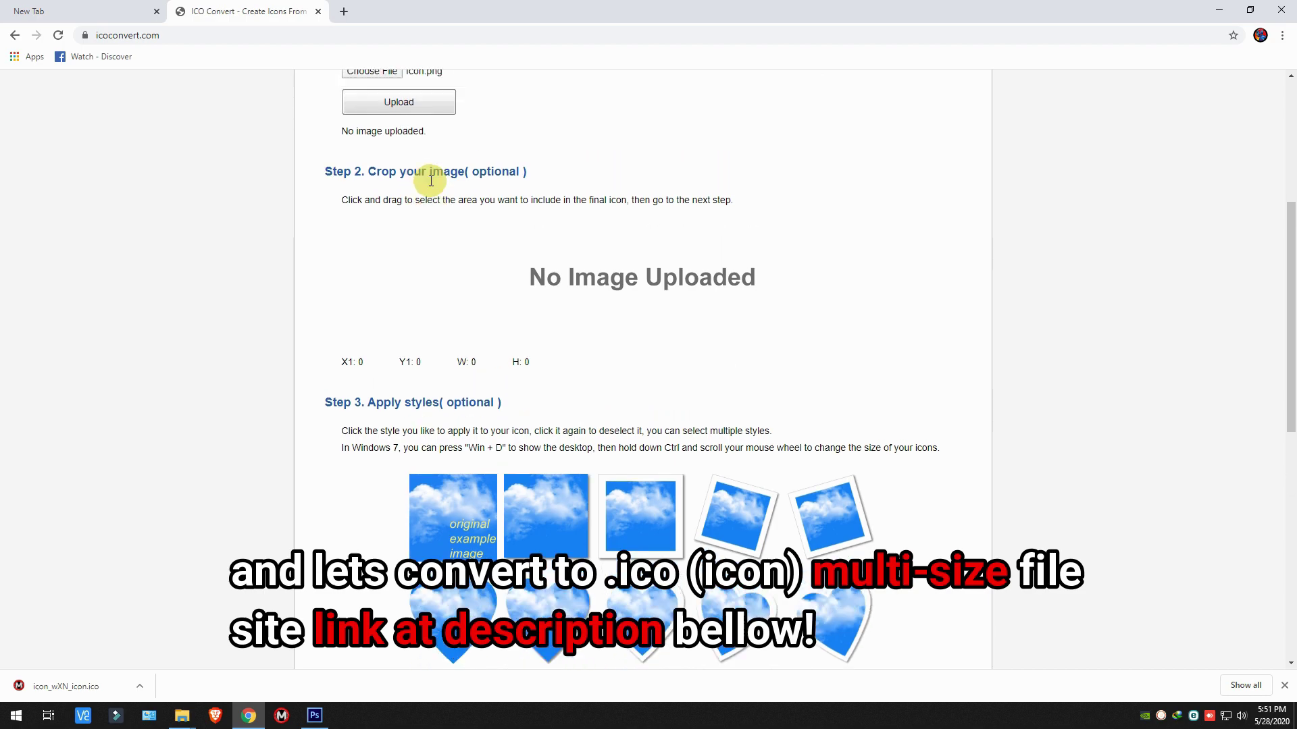
scroll(428, 179, up, 3)
click(401, 274)
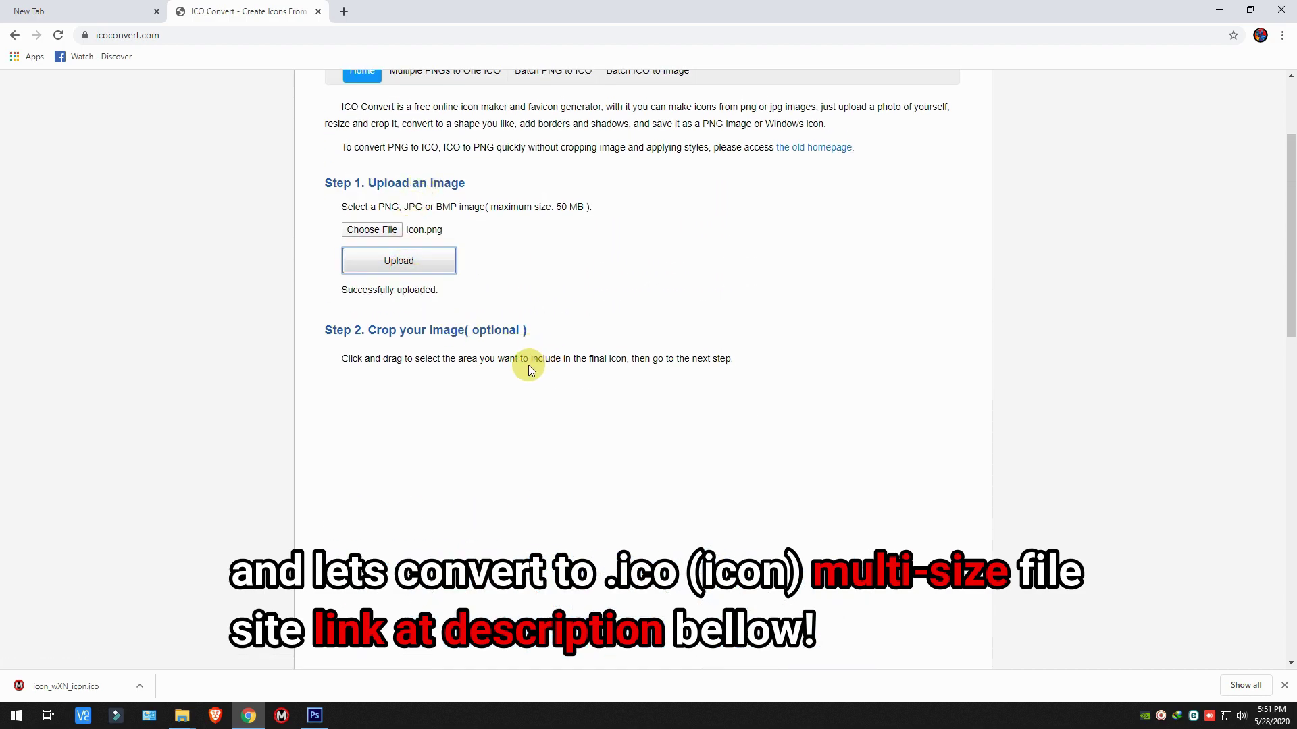
Step: Convert the image to a multi-size ICO with all custom sizes from 16 x 16 to 256 x 256, and download it
scroll(520, 370, down, 10)
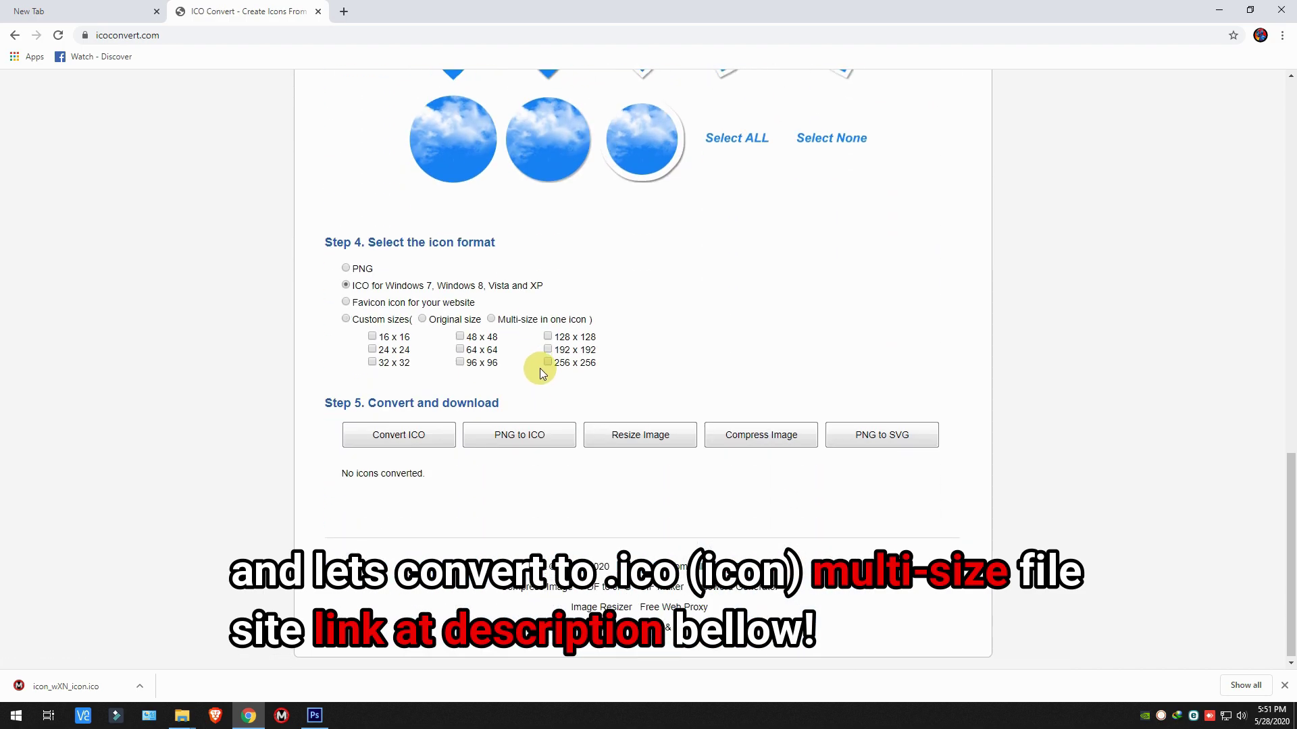
click(398, 434)
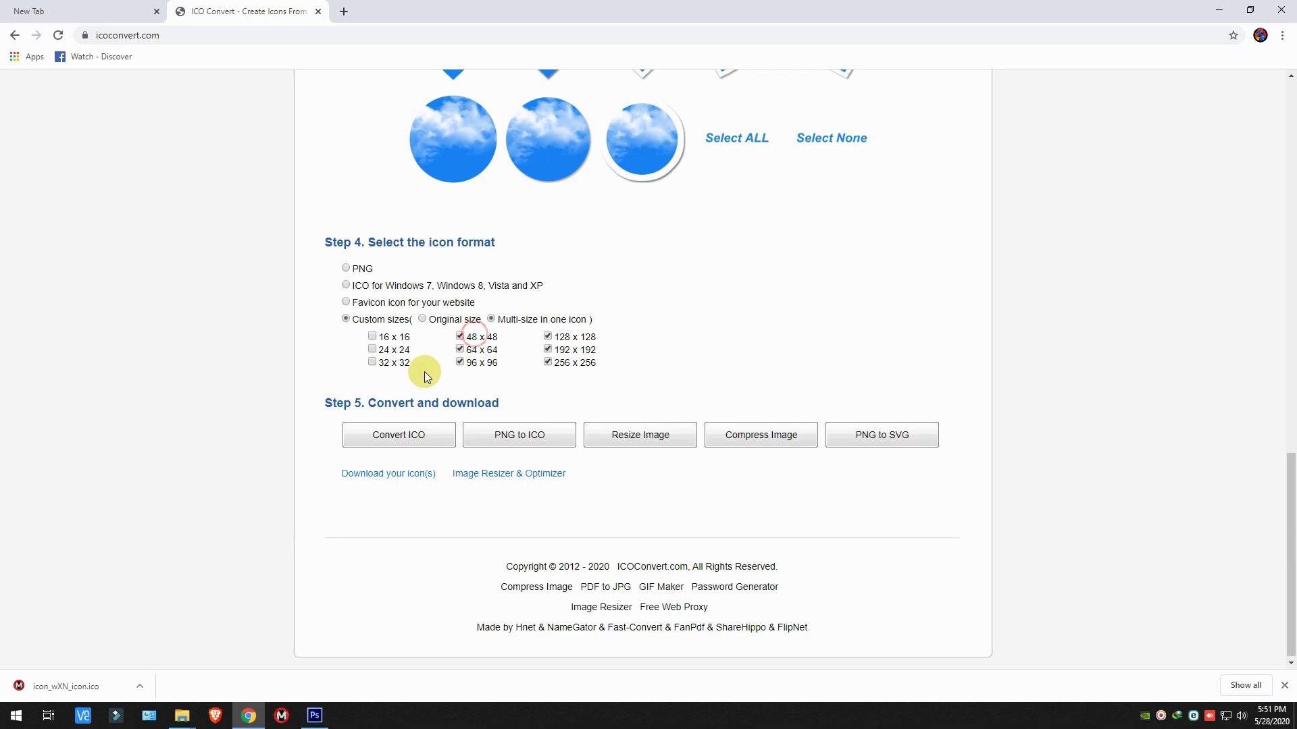
click(401, 436)
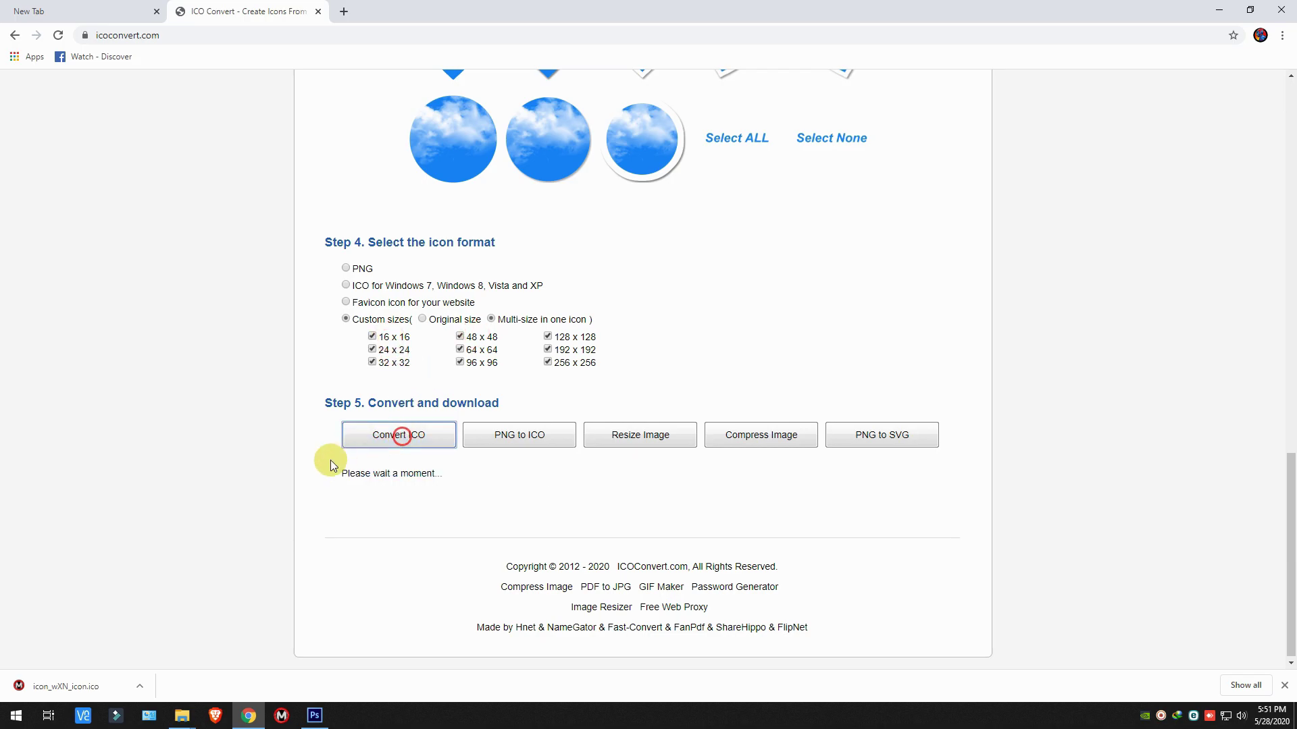
click(434, 474)
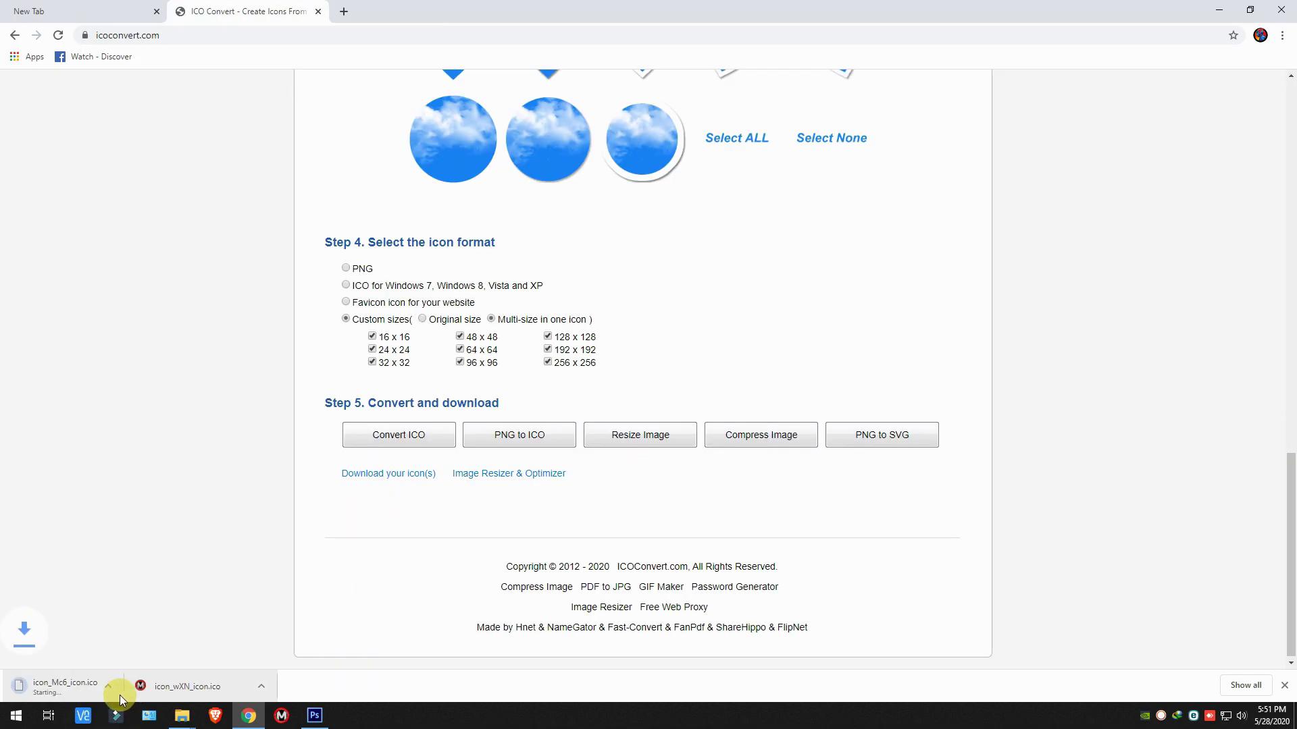
Step: Locate the downloaded icon_Mc6_icon.ico in Downloads and place it in the Game Menu folder
click(137, 686)
click(164, 641)
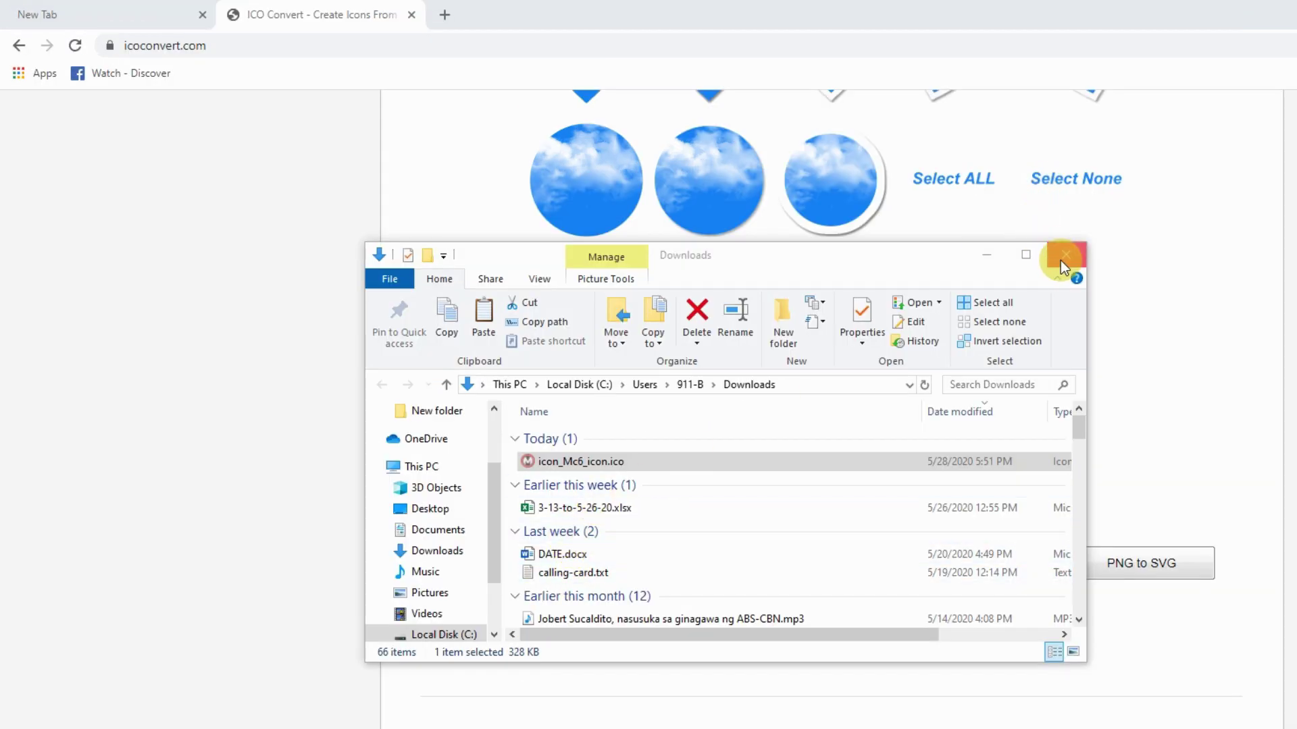
click(823, 197)
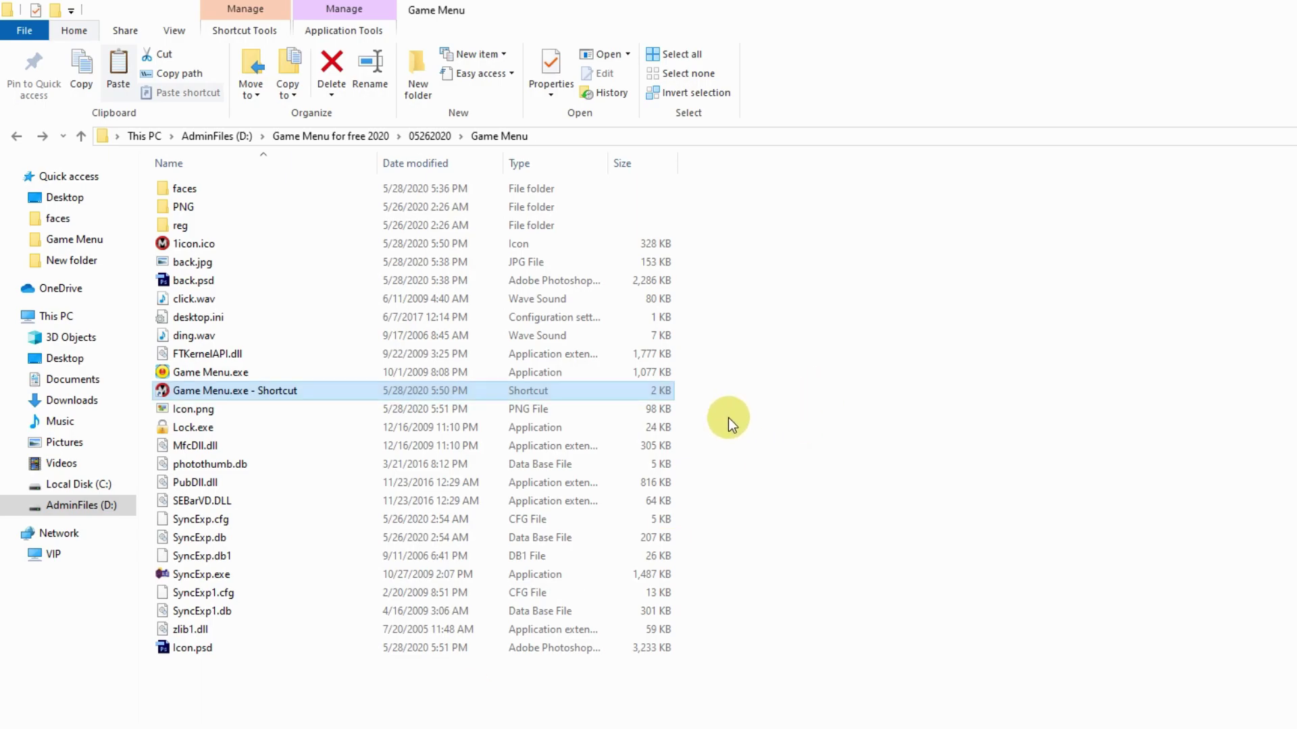
click(877, 358)
click(258, 442)
click(183, 392)
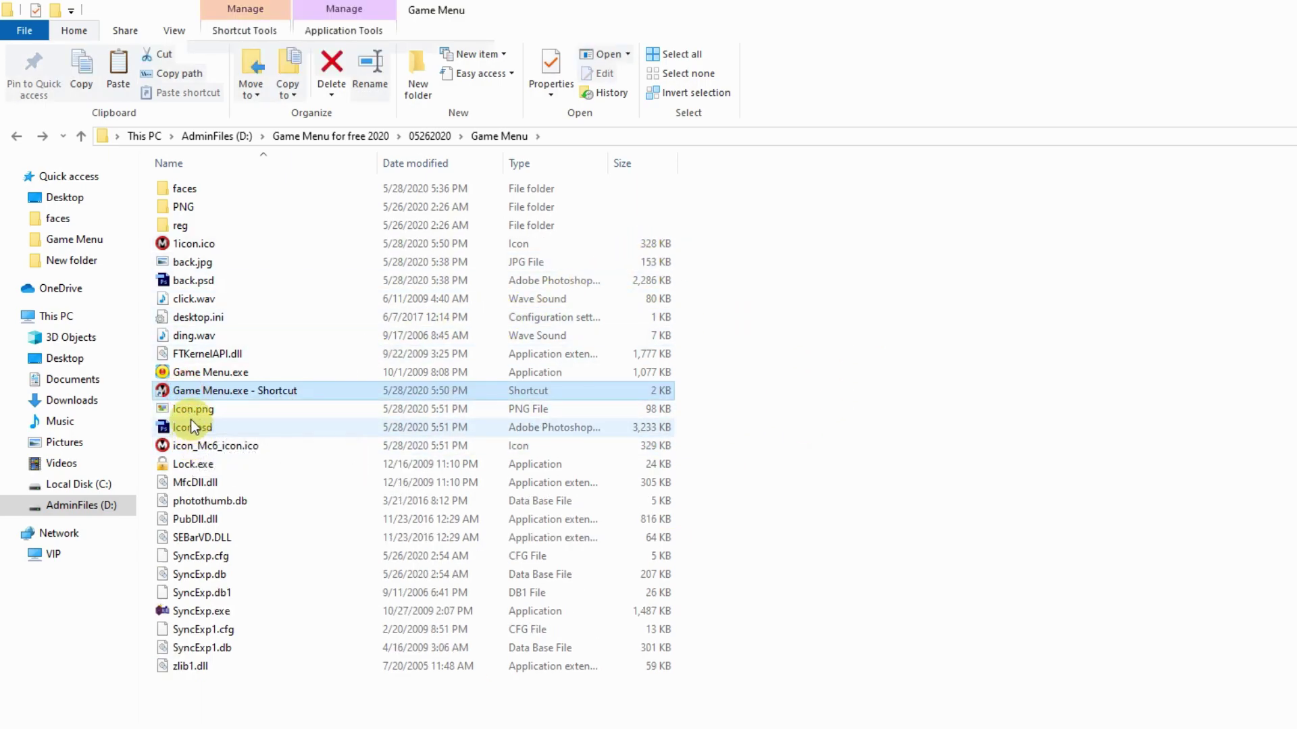
Step: Delete the old 1icon.ico from the Game Menu folder
click(187, 410)
click(189, 444)
right_click(180, 244)
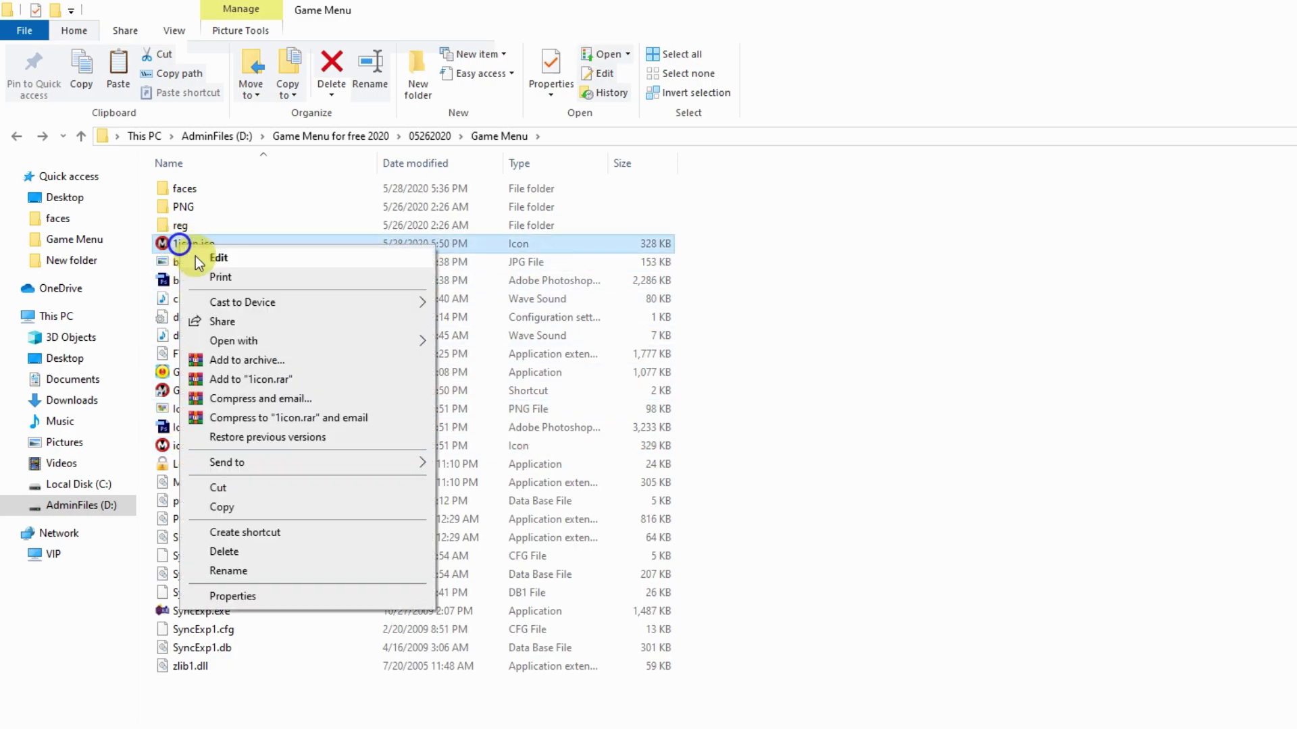
click(238, 553)
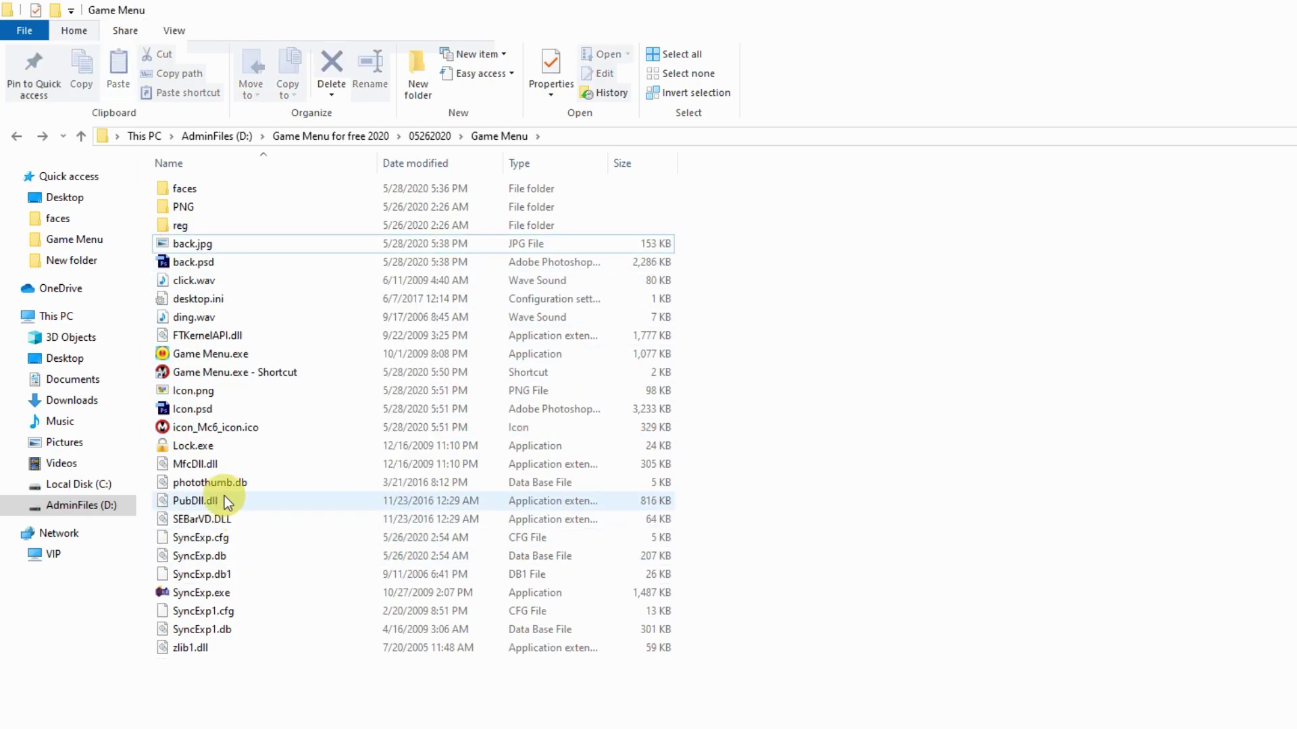
Step: Rename icon_Mc6_icon.ico as 1icon.ico
click(180, 427)
right_click(180, 426)
click(179, 689)
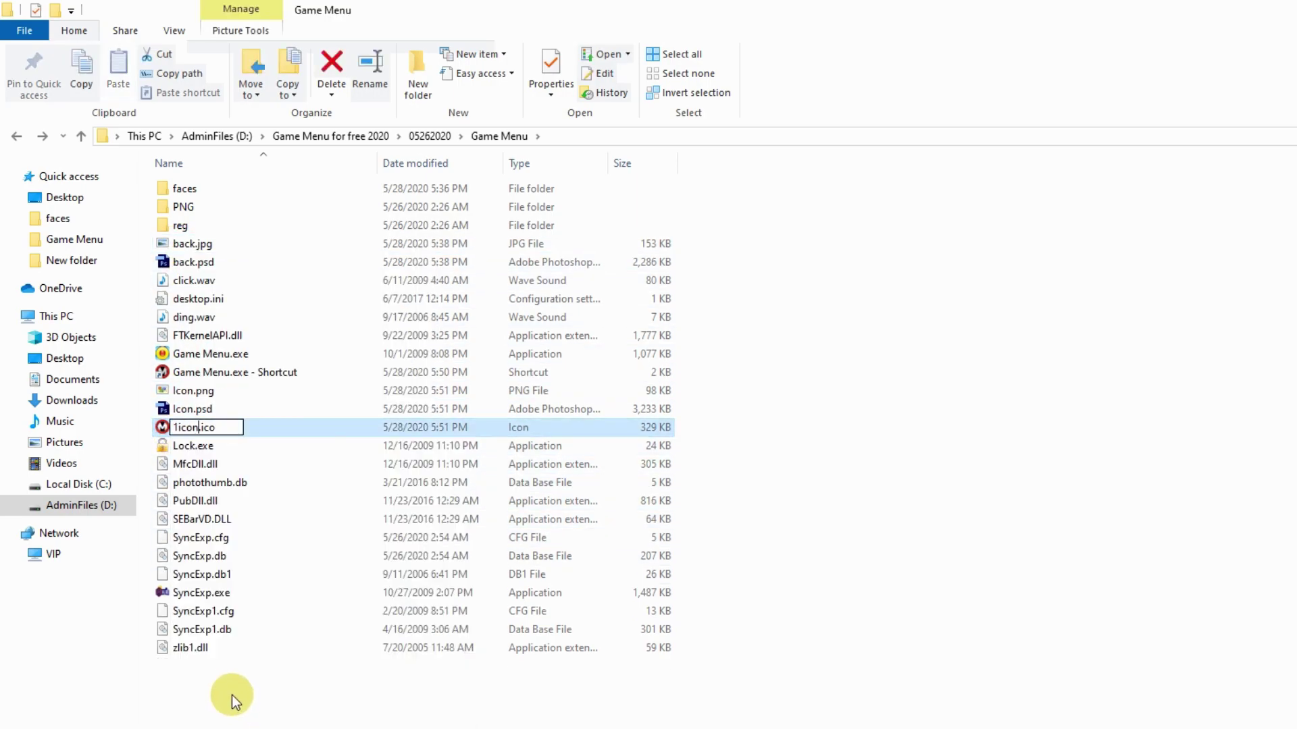
text(1icon)
key(Return)
click(959, 501)
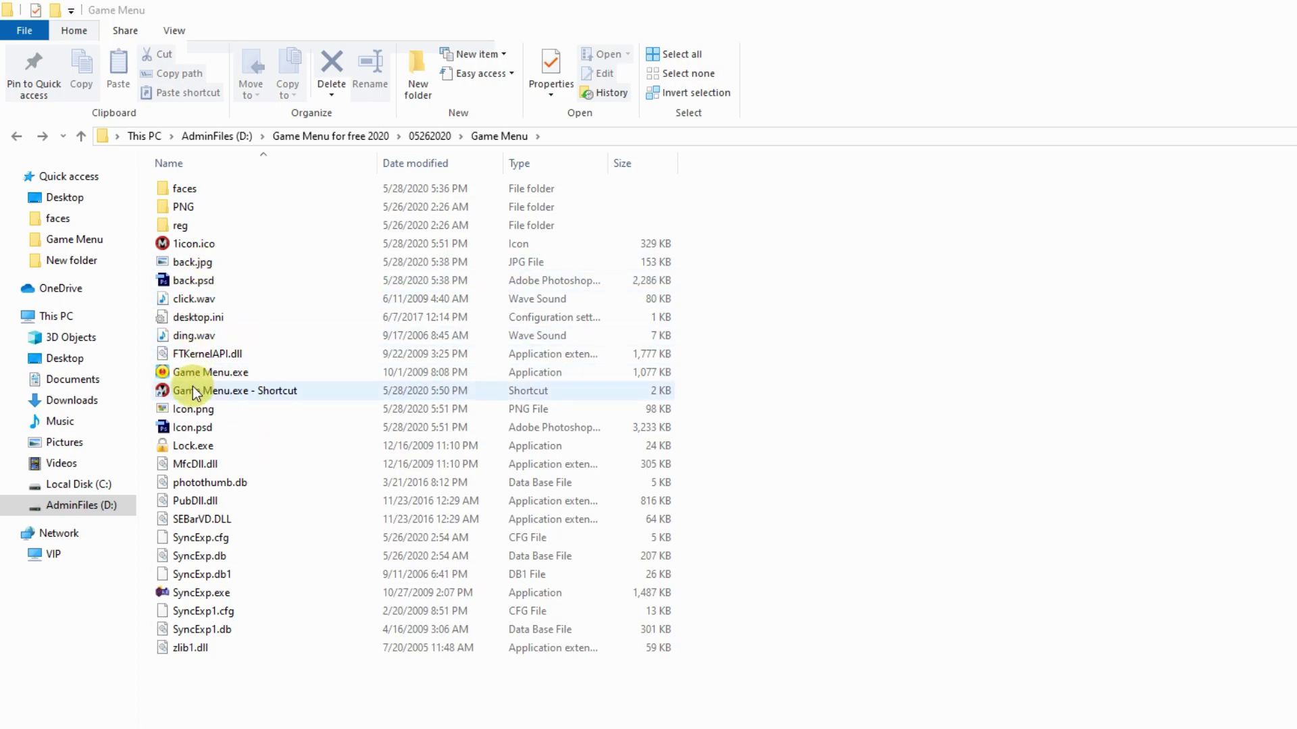
Step: Assign the new 1icon.ico as the icon of the Game Menu.exe shortcut through its properties
click(192, 393)
right_click(193, 393)
click(289, 720)
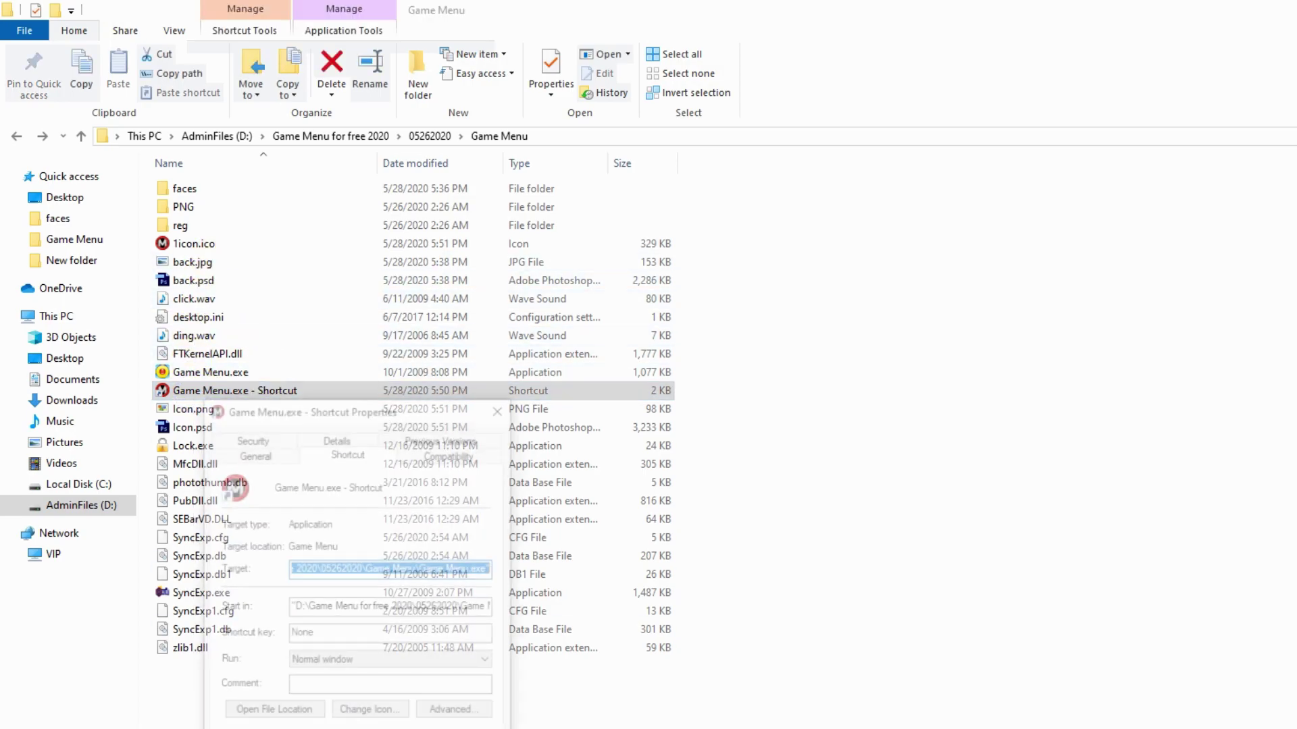
click(362, 713)
click(466, 538)
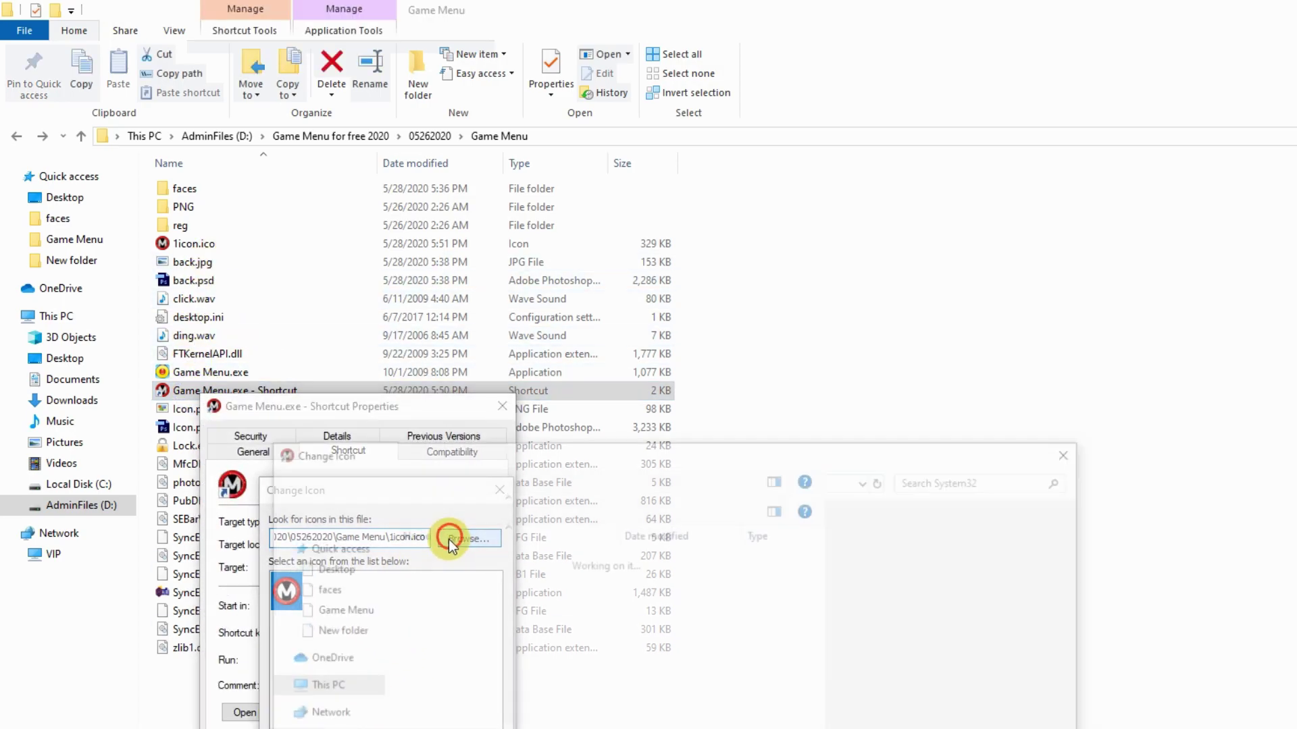
click(177, 245)
right_click(181, 241)
click(229, 503)
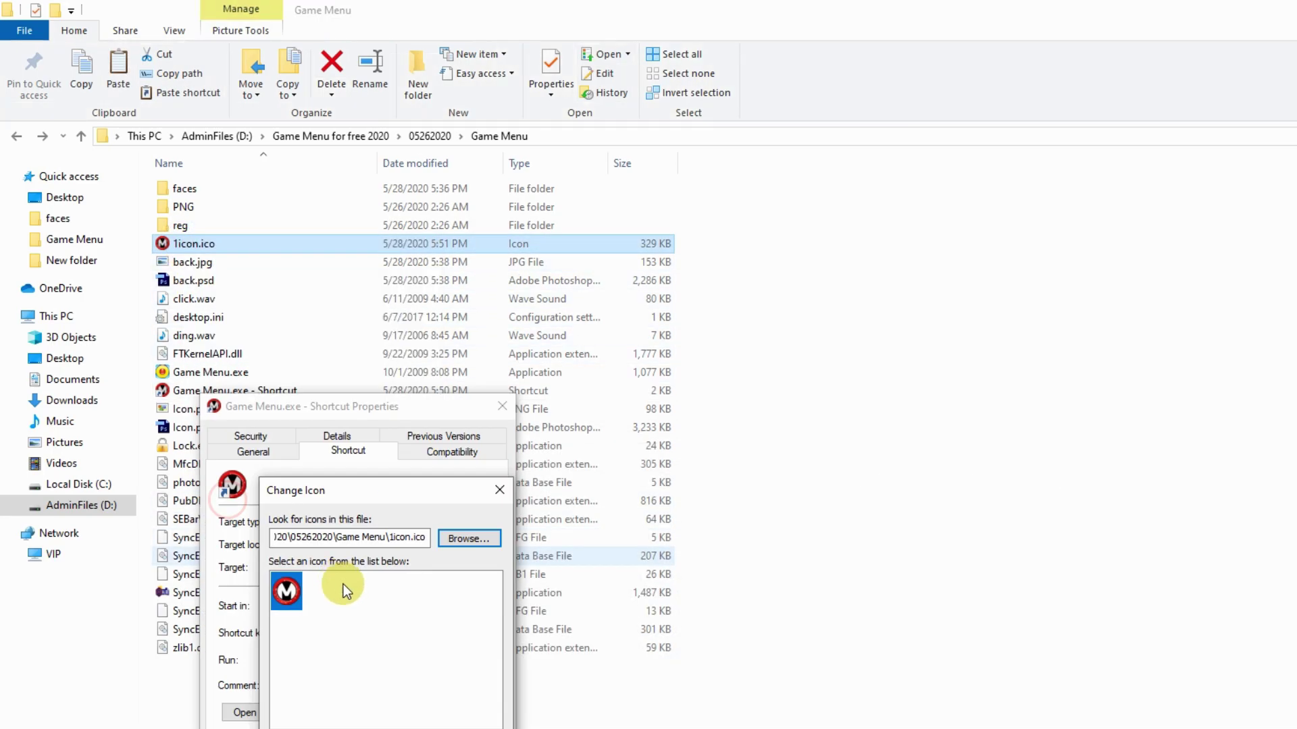
click(464, 537)
key(Escape)
key(Return)
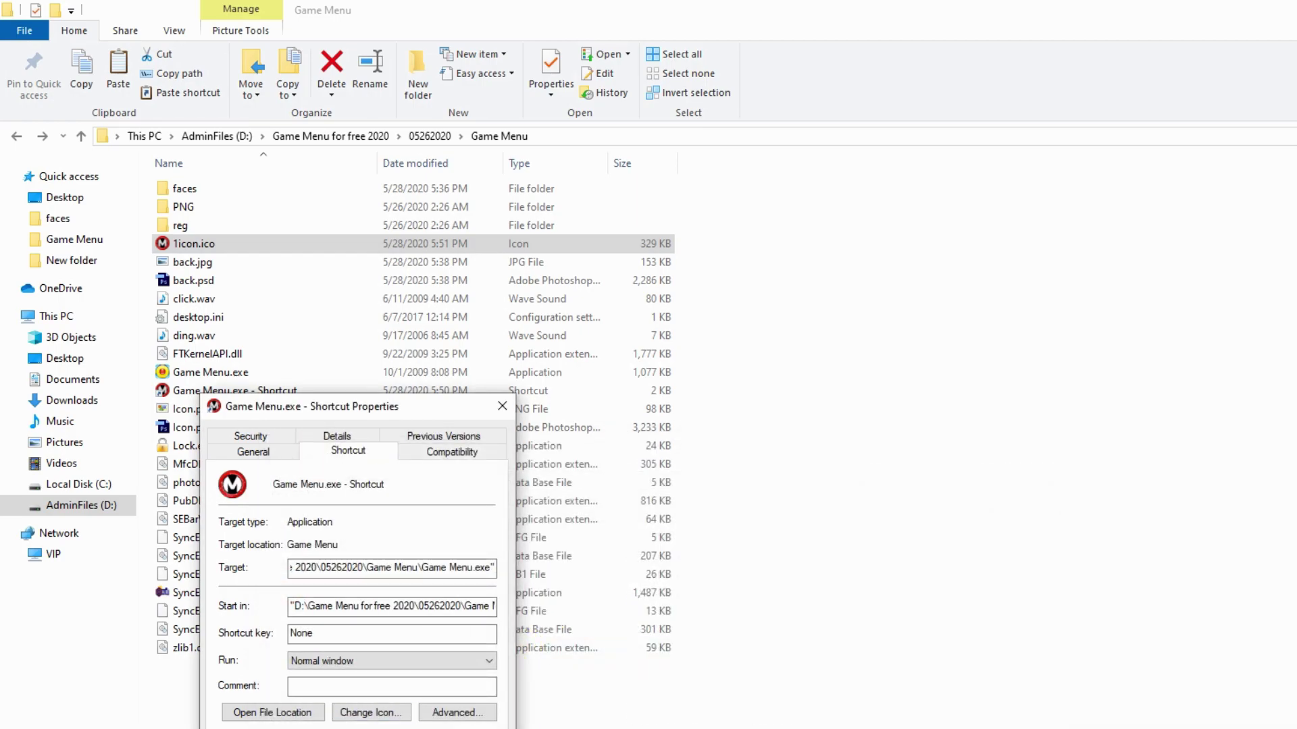
key(Return)
Step: Launch Game Menu from its shortcut and pin the program to the taskbar
double_click(223, 390)
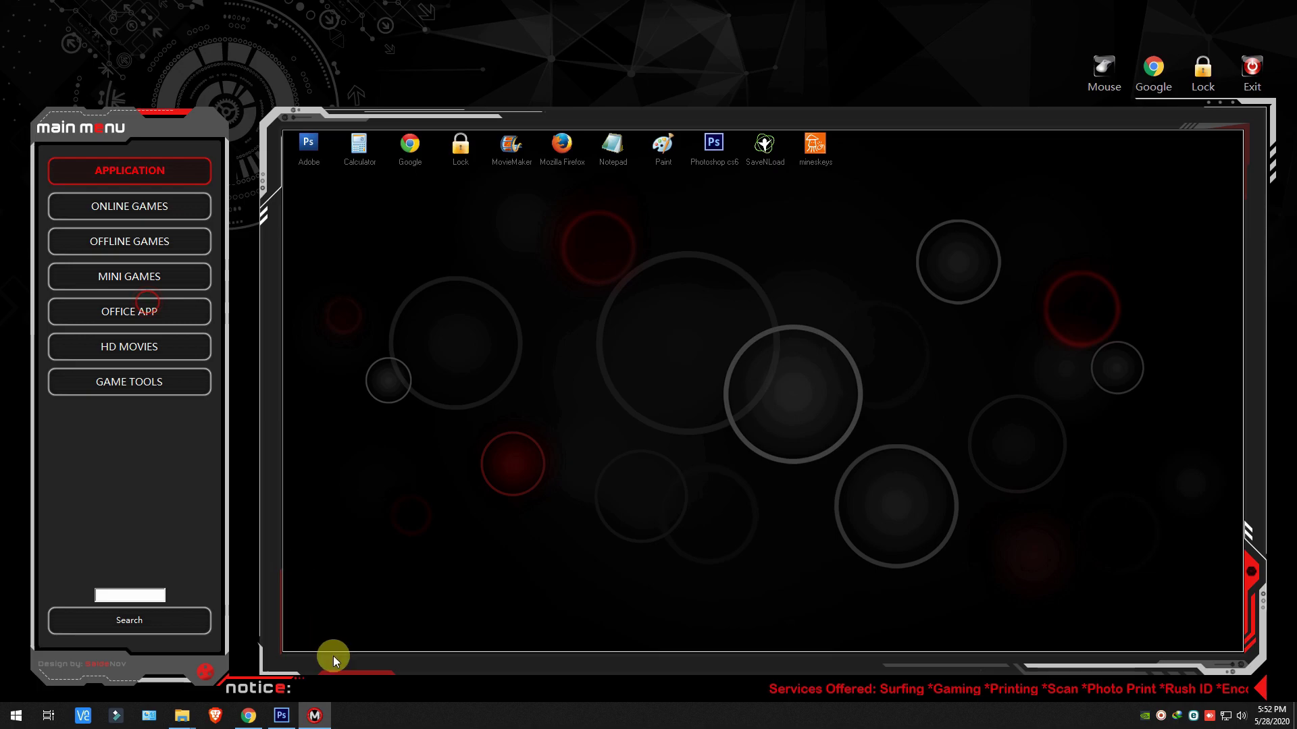
right_click(315, 716)
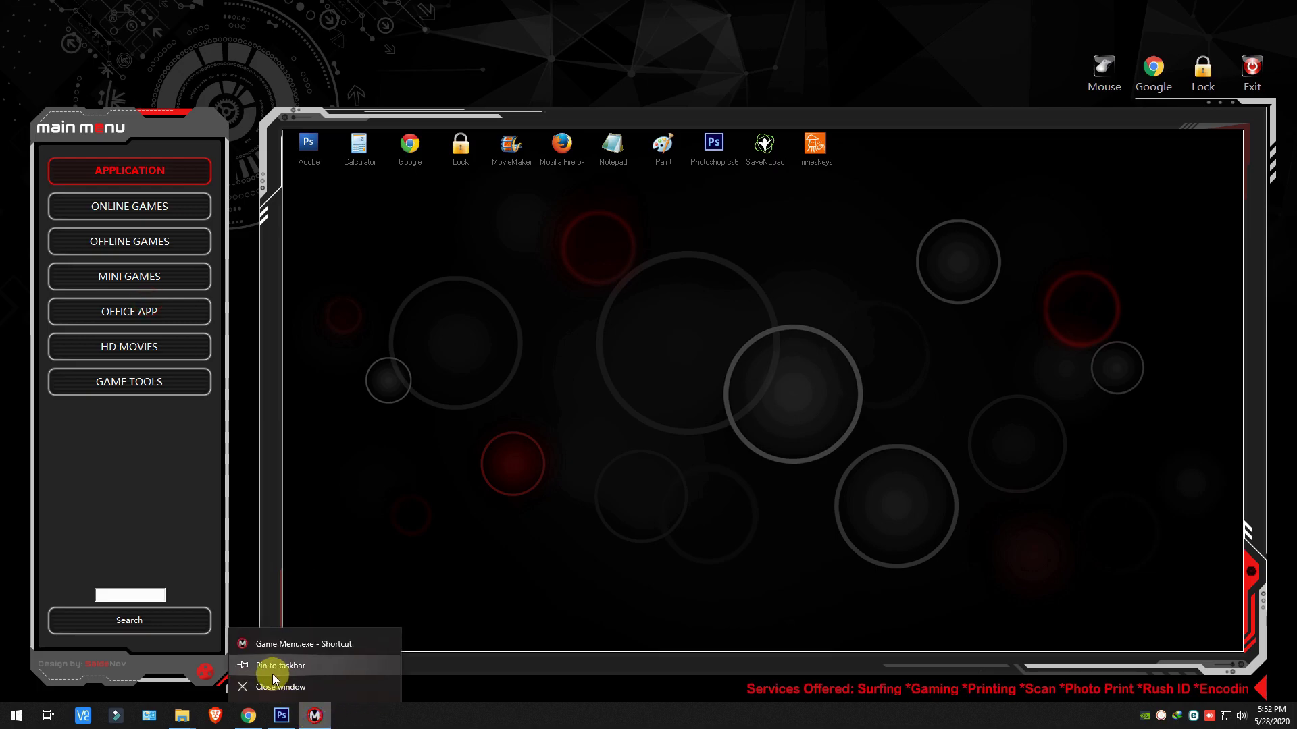
click(347, 707)
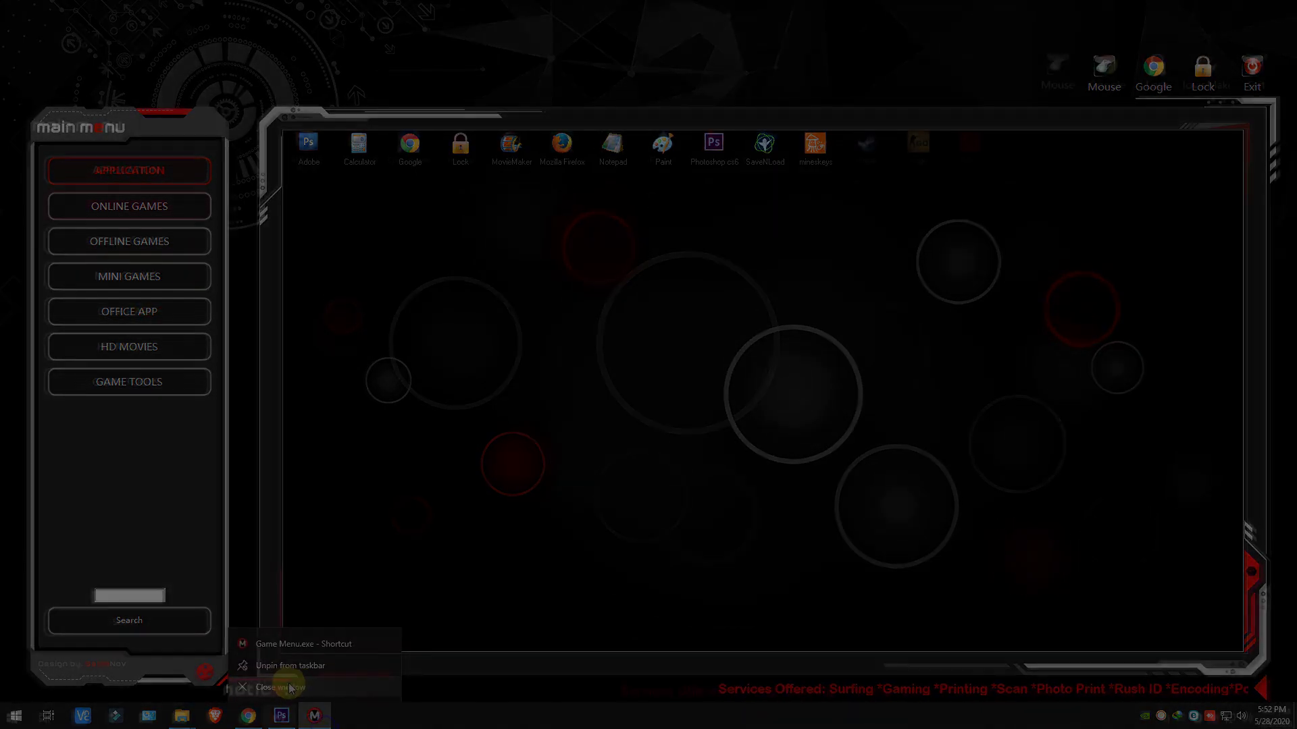